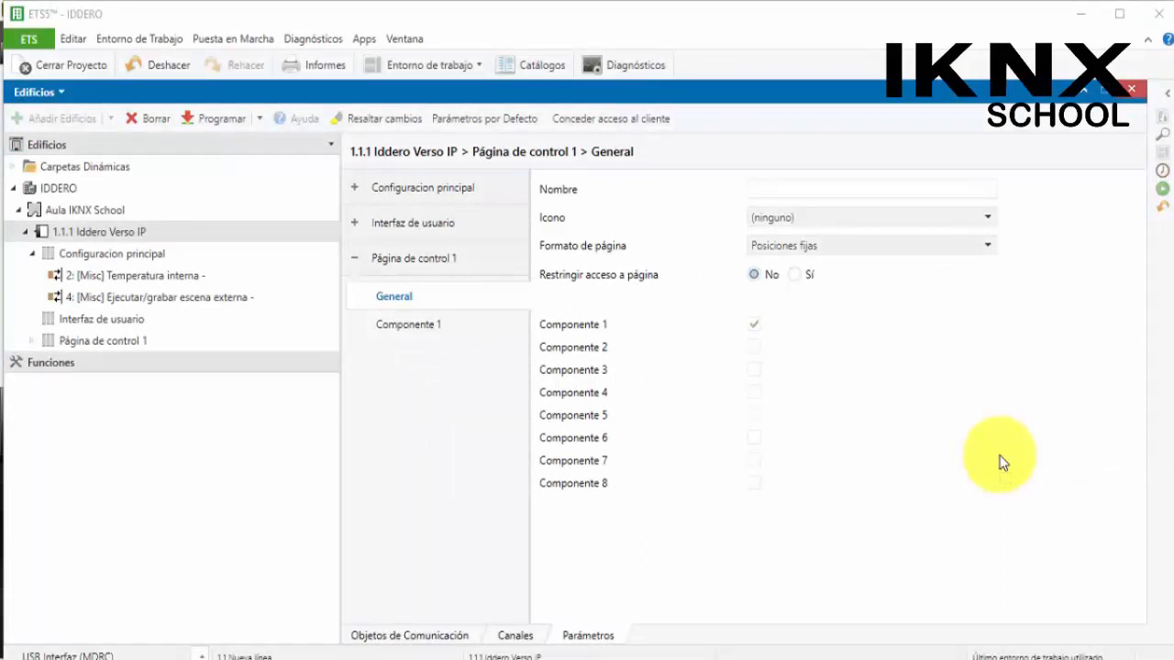
Step: In the general user interface parameters, try enabling additional control pages Página 2 and Página 3 and disable them again
click(354, 223)
click(391, 261)
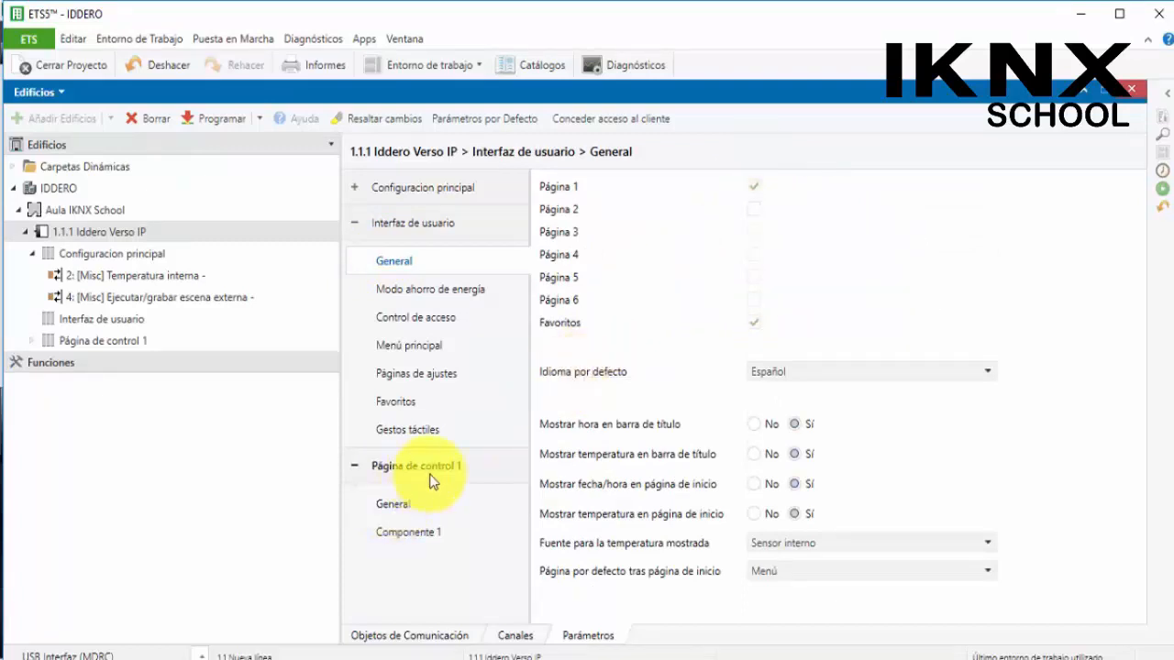
click(752, 211)
click(751, 234)
click(751, 234)
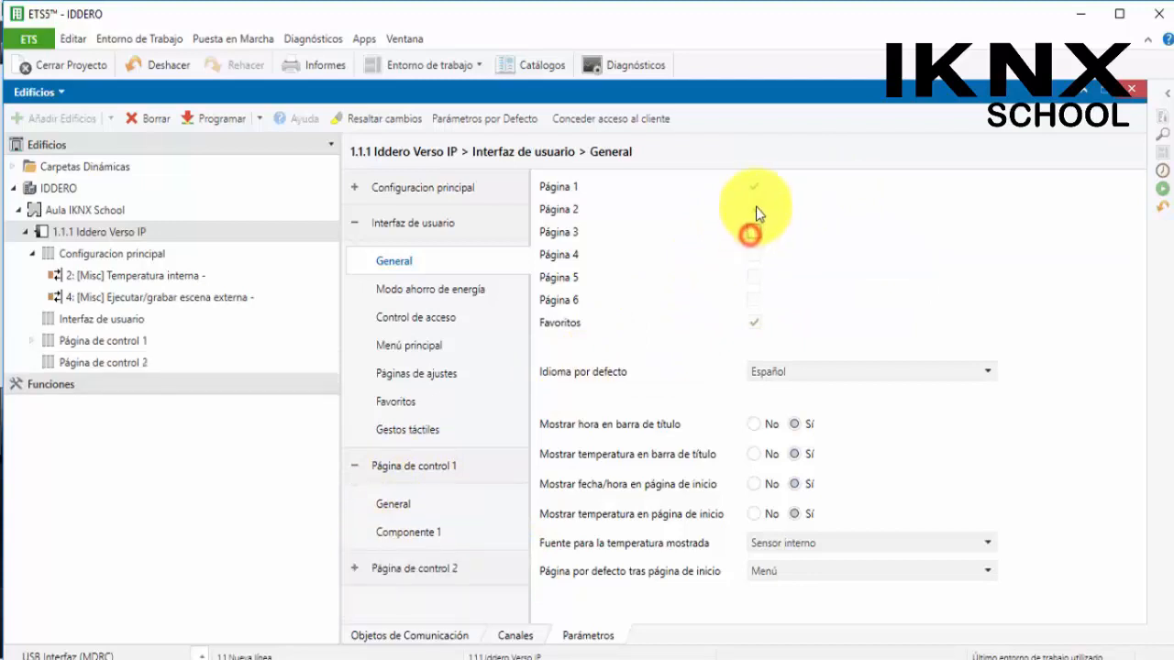
click(754, 209)
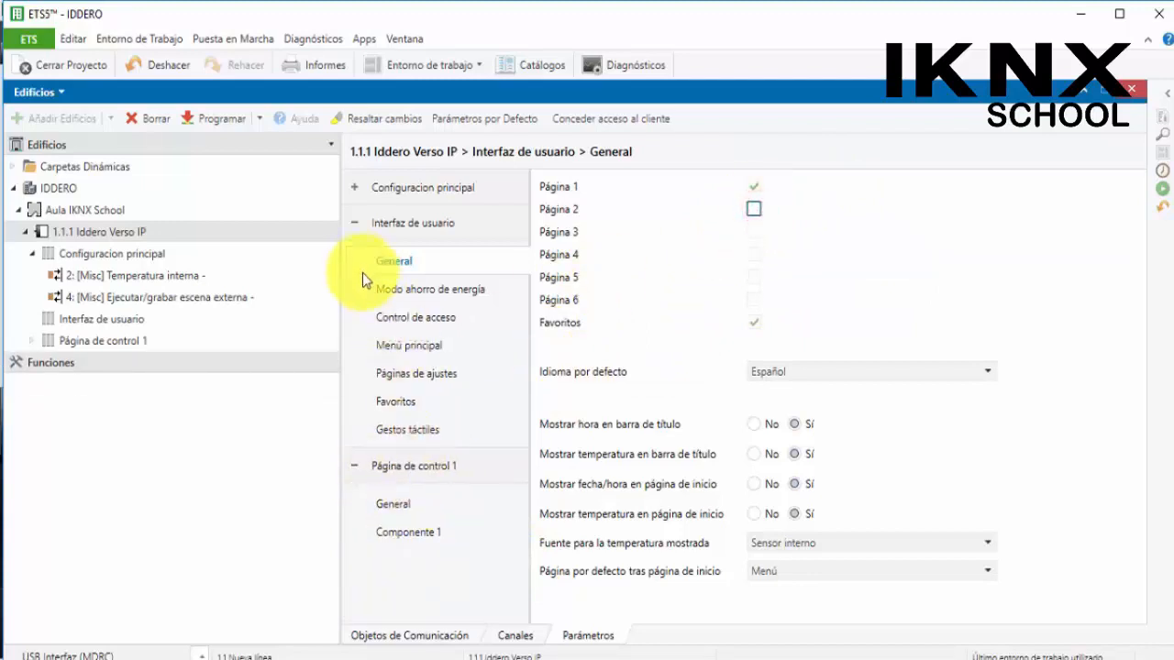
Step: In the general parameters of Página de control 1, set the page icon to "1. Inicio"
click(360, 225)
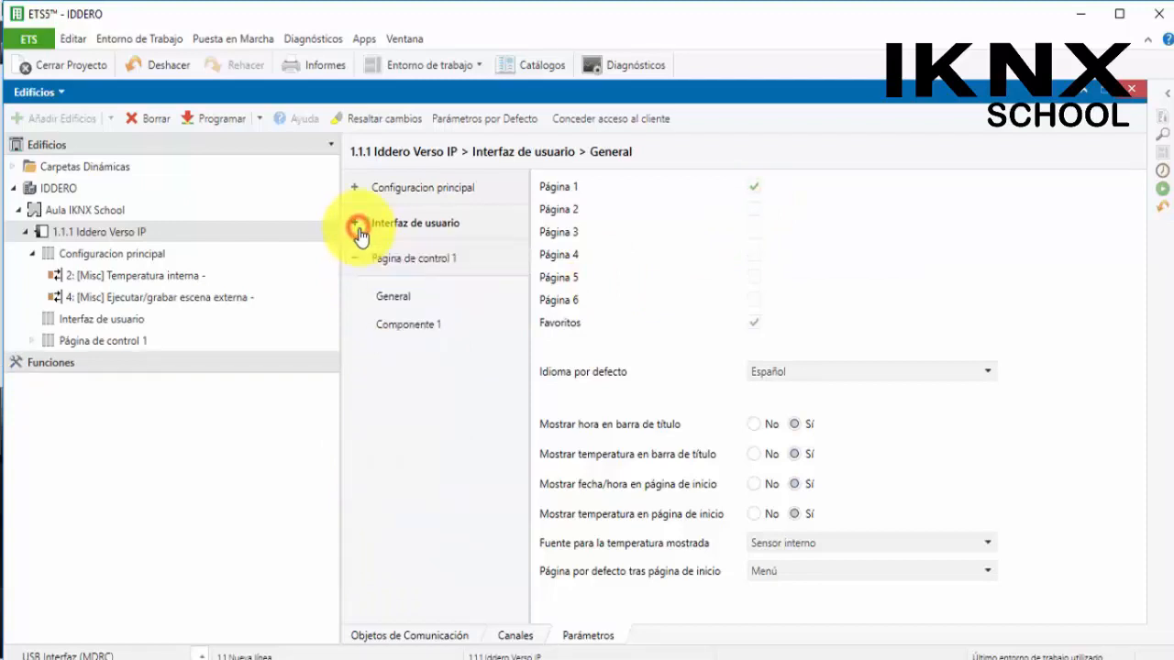
click(395, 299)
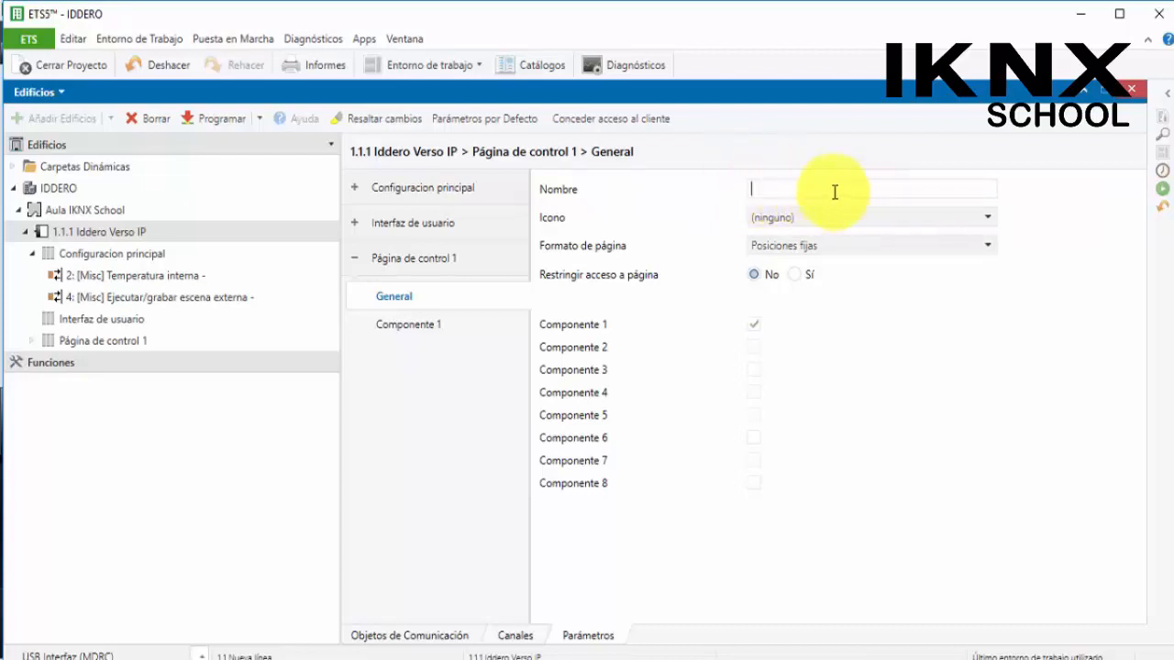
click(775, 217)
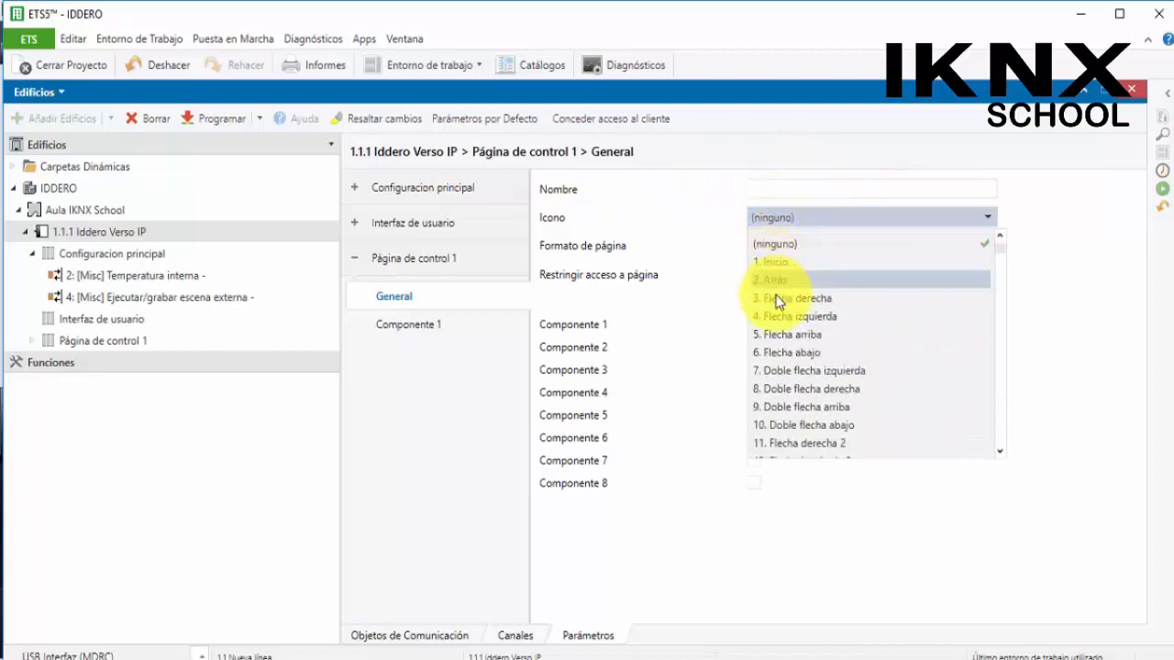
drag(997, 248, 999, 366)
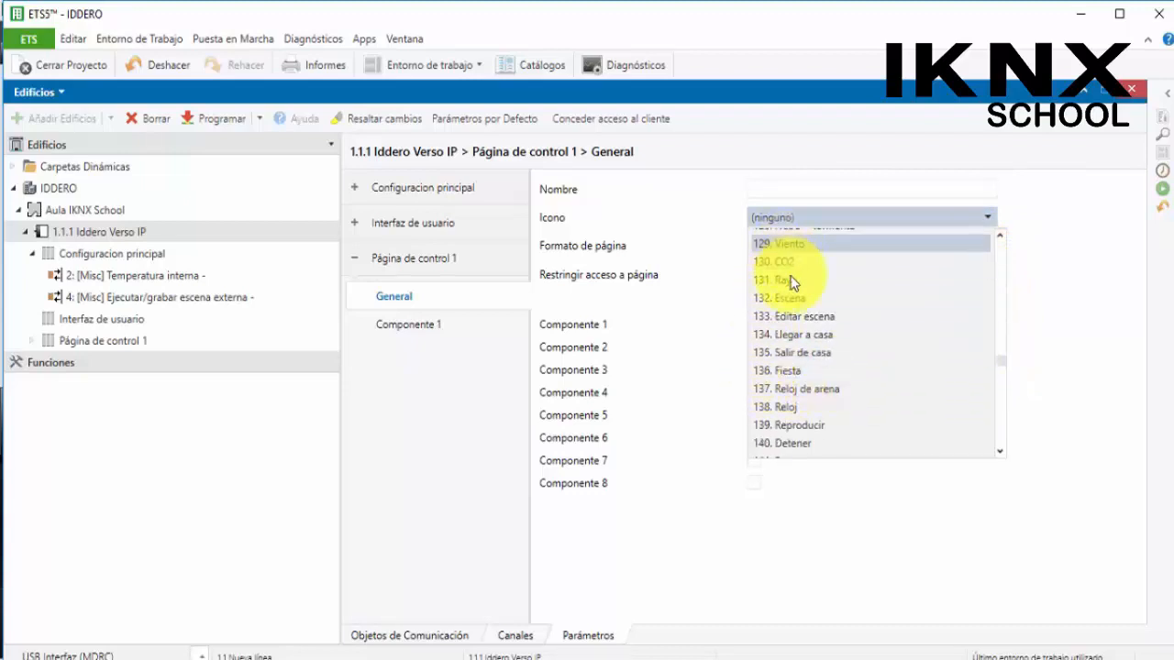
drag(1000, 367, 990, 241)
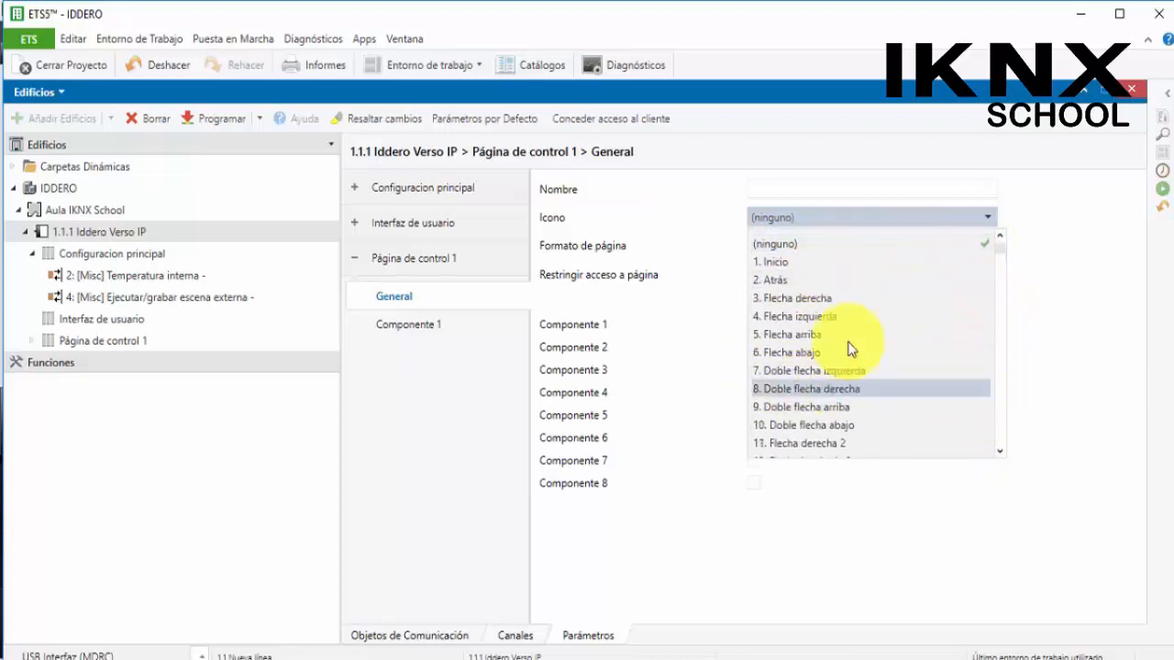
scroll(788, 358, down, 1)
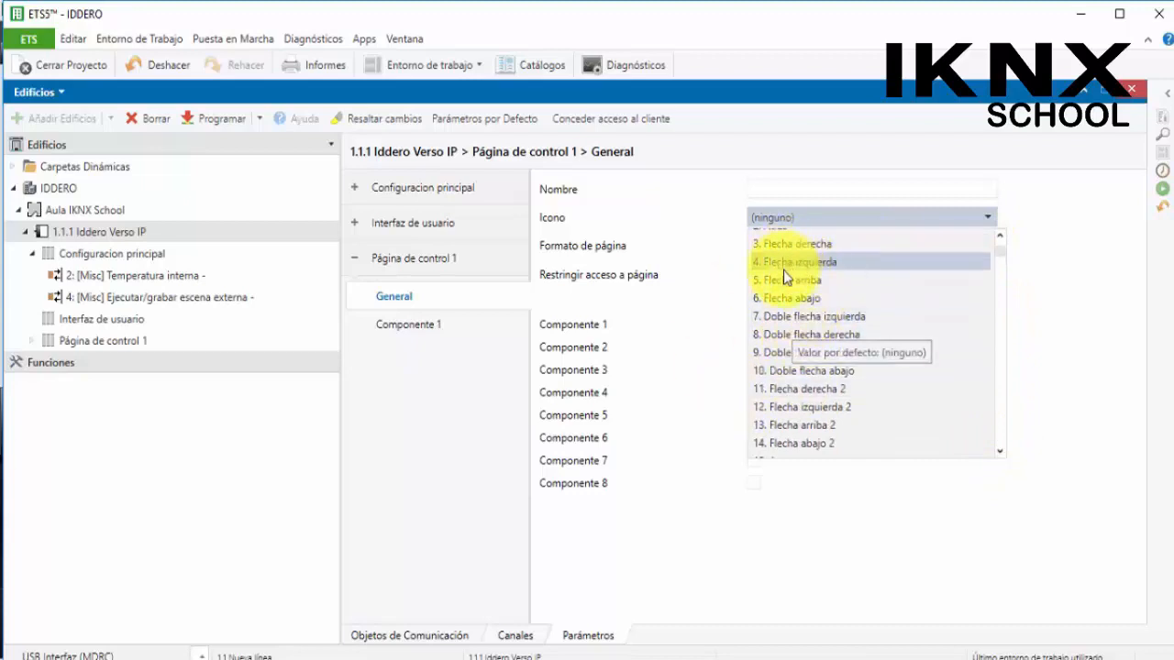
mouse_move(998, 251)
mouse_down()
mouse_move(990, 346)
mouse_move(980, 249)
mouse_up()
click(839, 262)
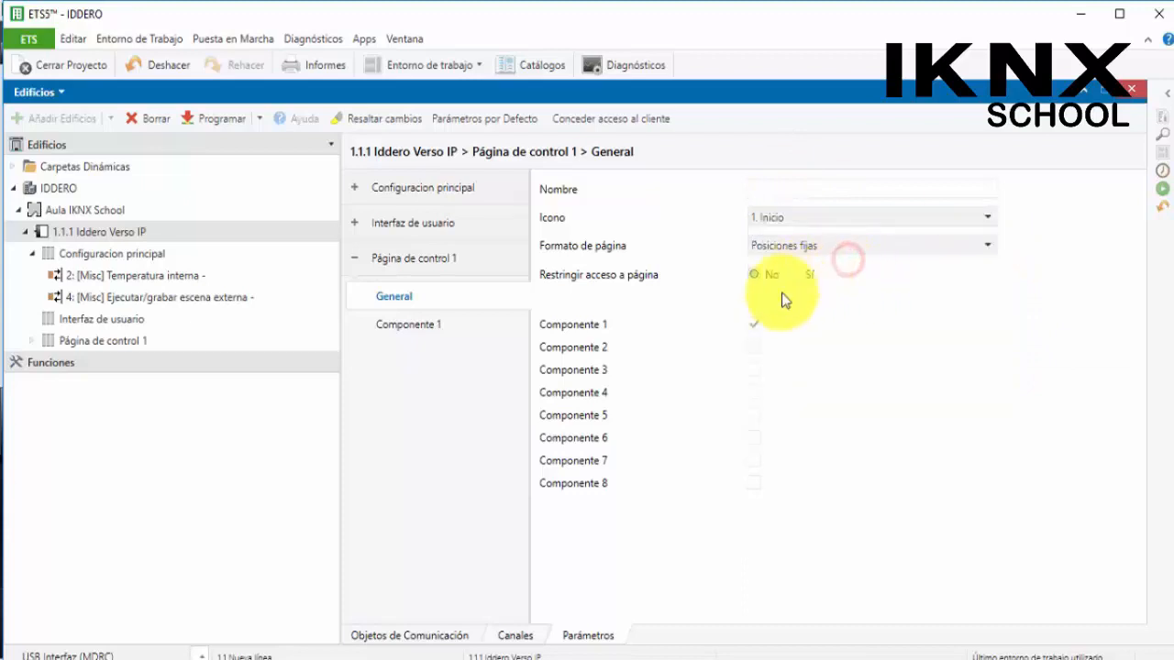
Step: Switch the page's access restriction to Sí and back to No, and enable components 2 to 5
click(792, 274)
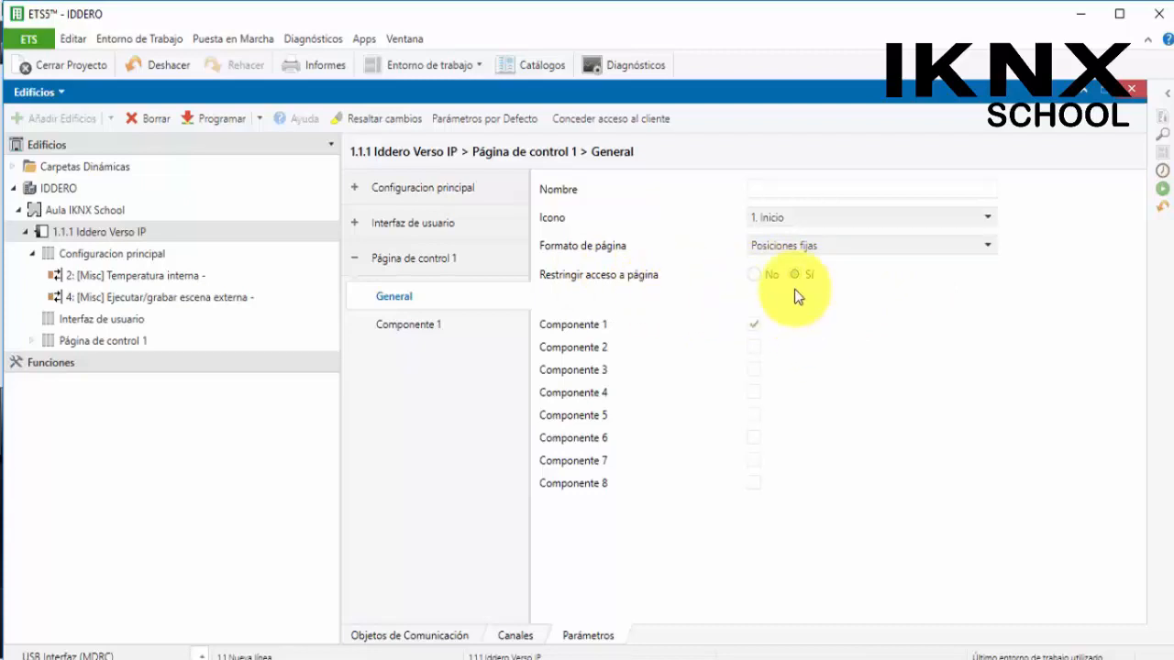
click(754, 274)
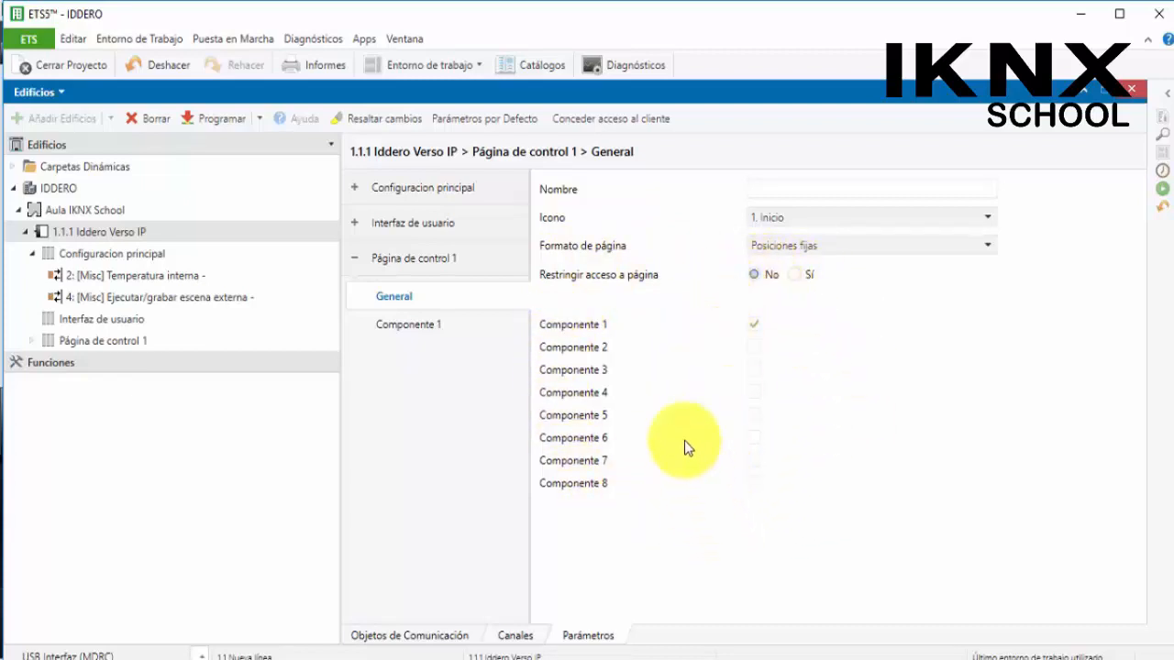
click(754, 348)
click(754, 369)
click(754, 392)
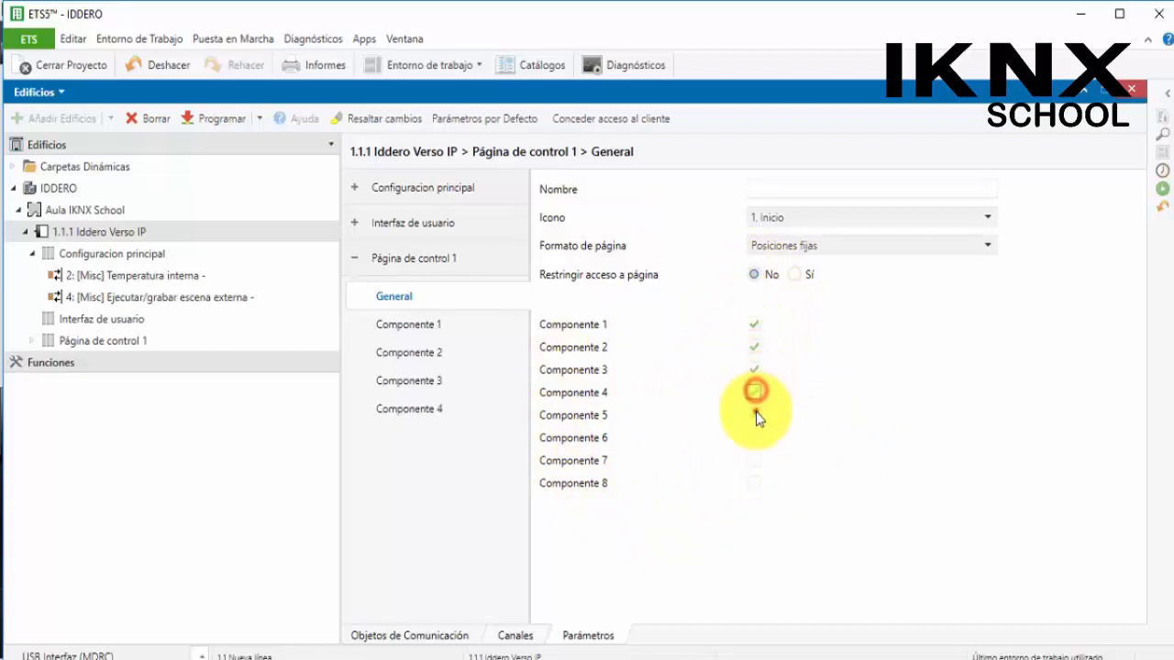
click(754, 415)
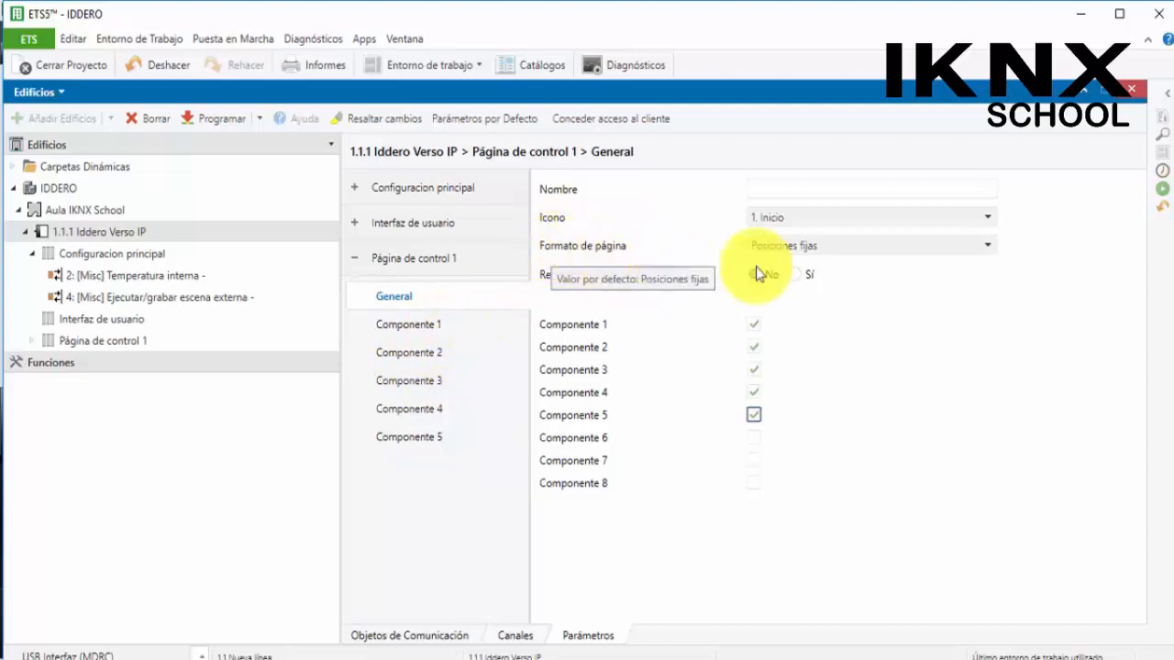
Step: Review the available page format options without changing them, and disable components 2 to 5 of Página de control 1
click(802, 247)
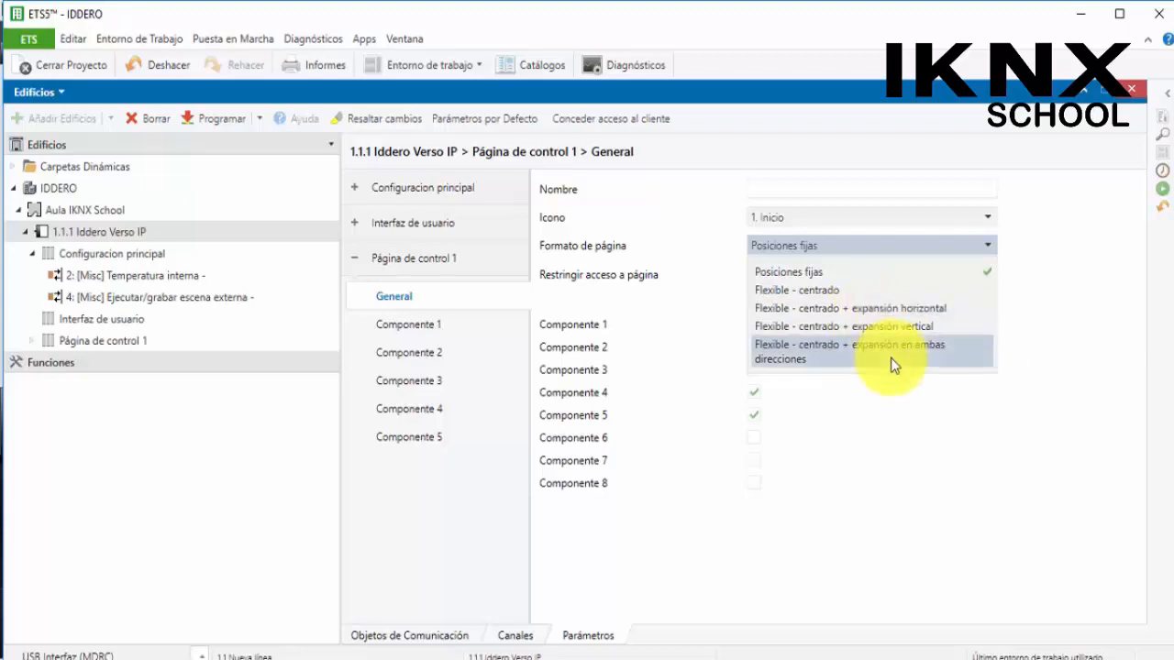
click(951, 441)
click(752, 419)
click(752, 392)
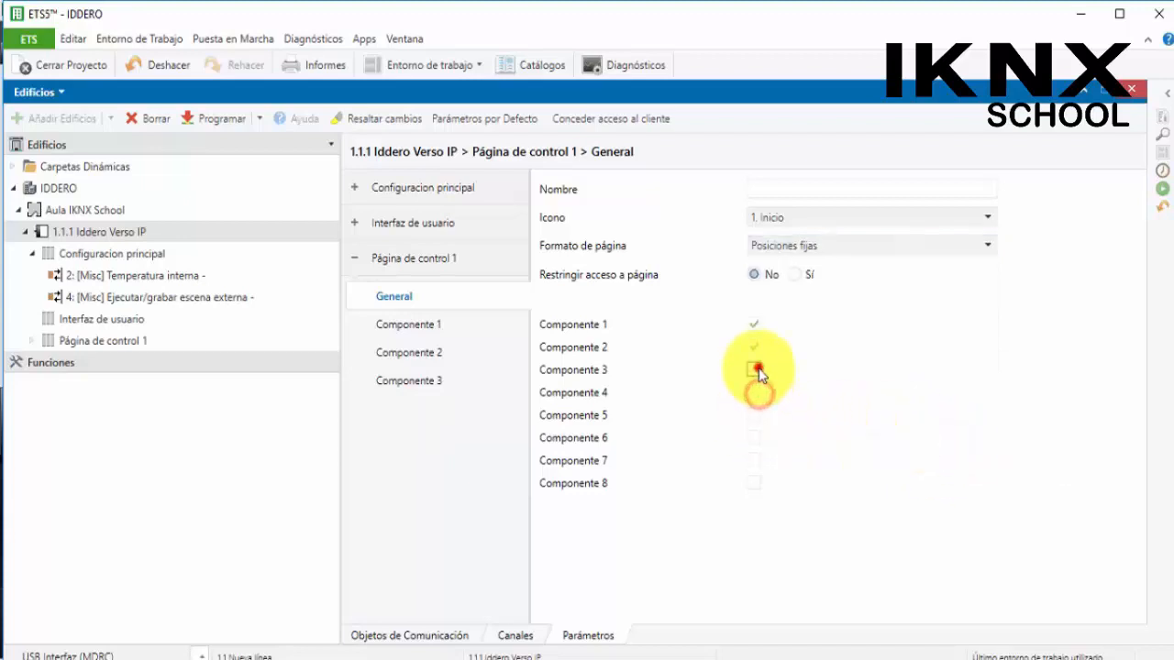
click(751, 369)
click(752, 347)
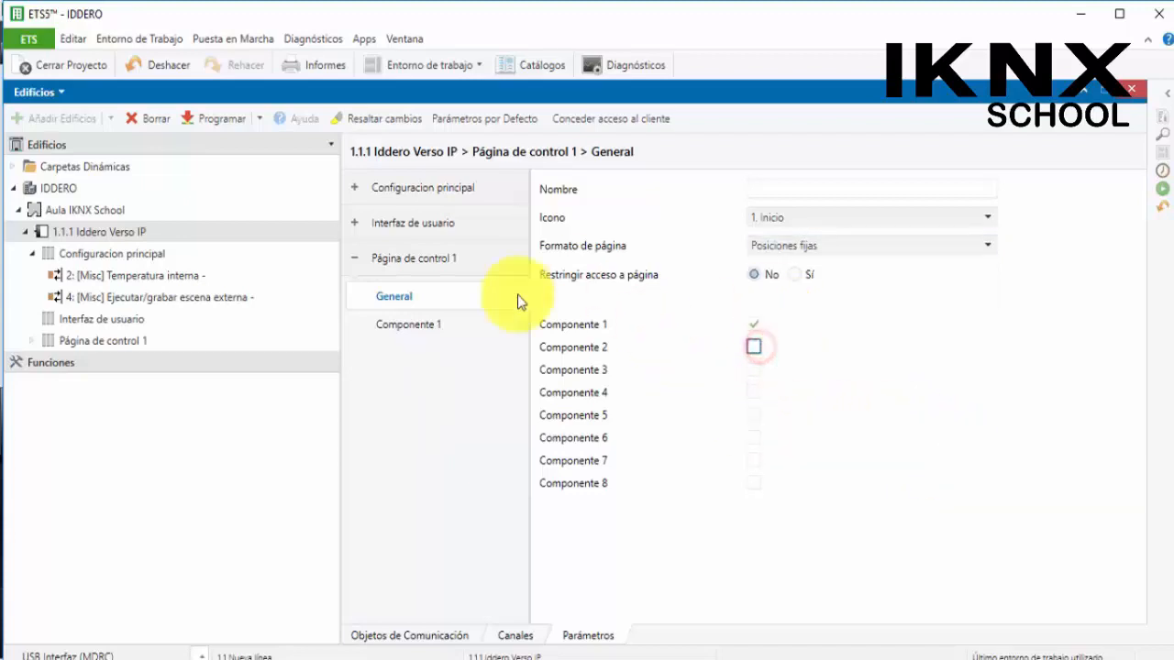
Step: Configure Componente 1 with component type Indicador and indicator type Binario
click(441, 326)
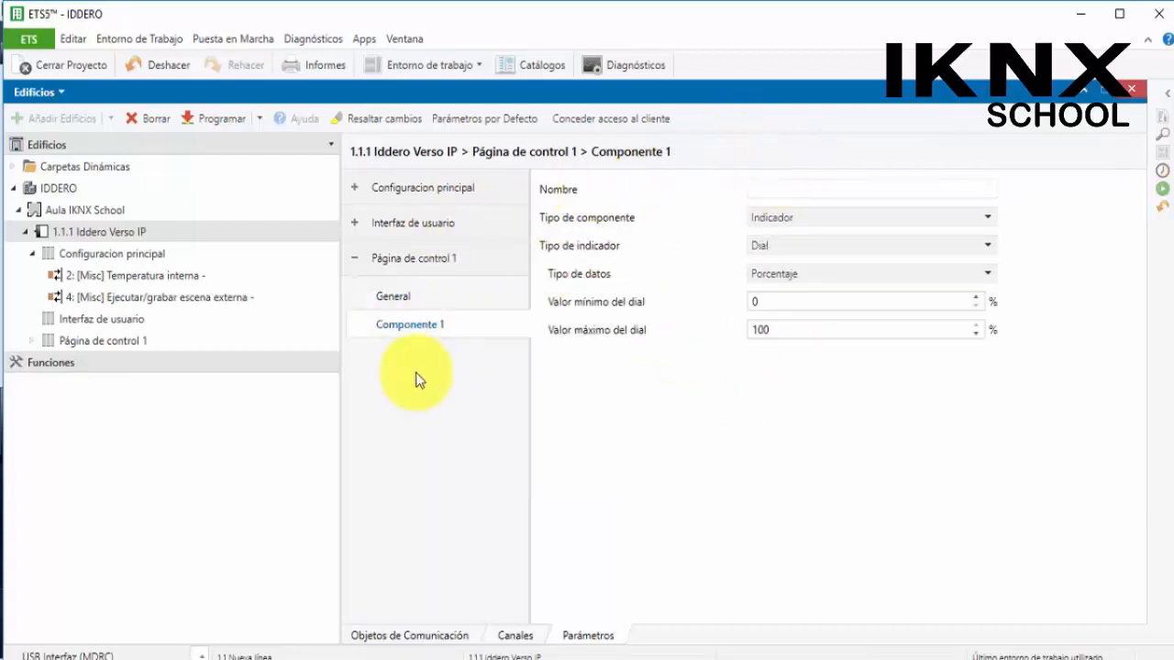
click(766, 190)
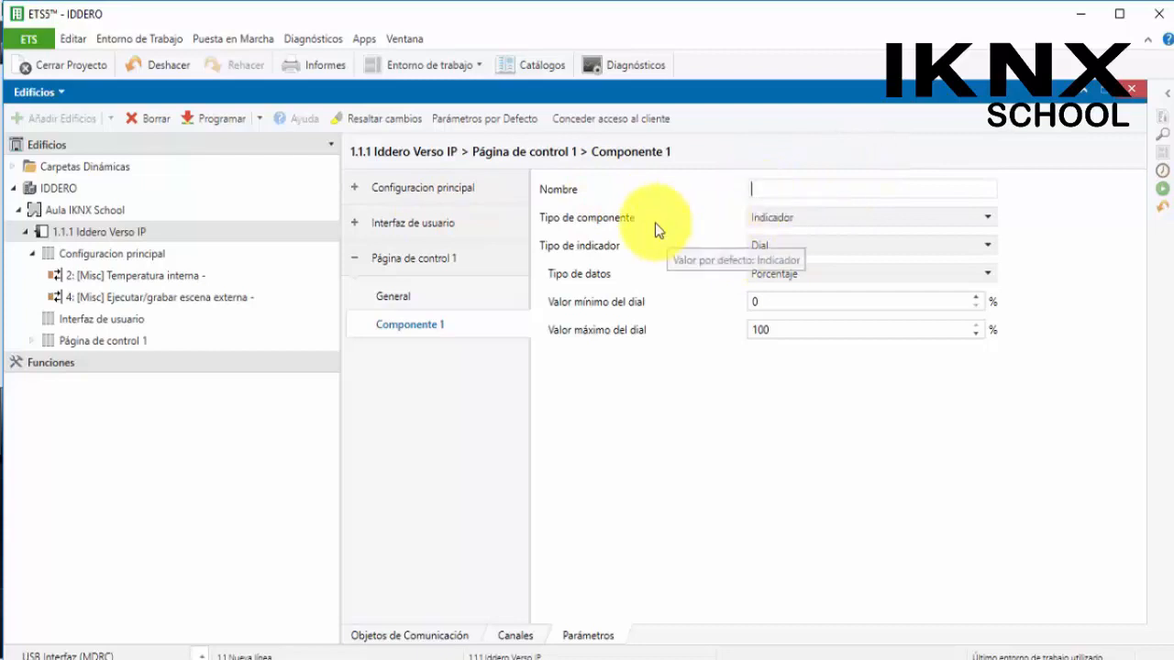
click(805, 220)
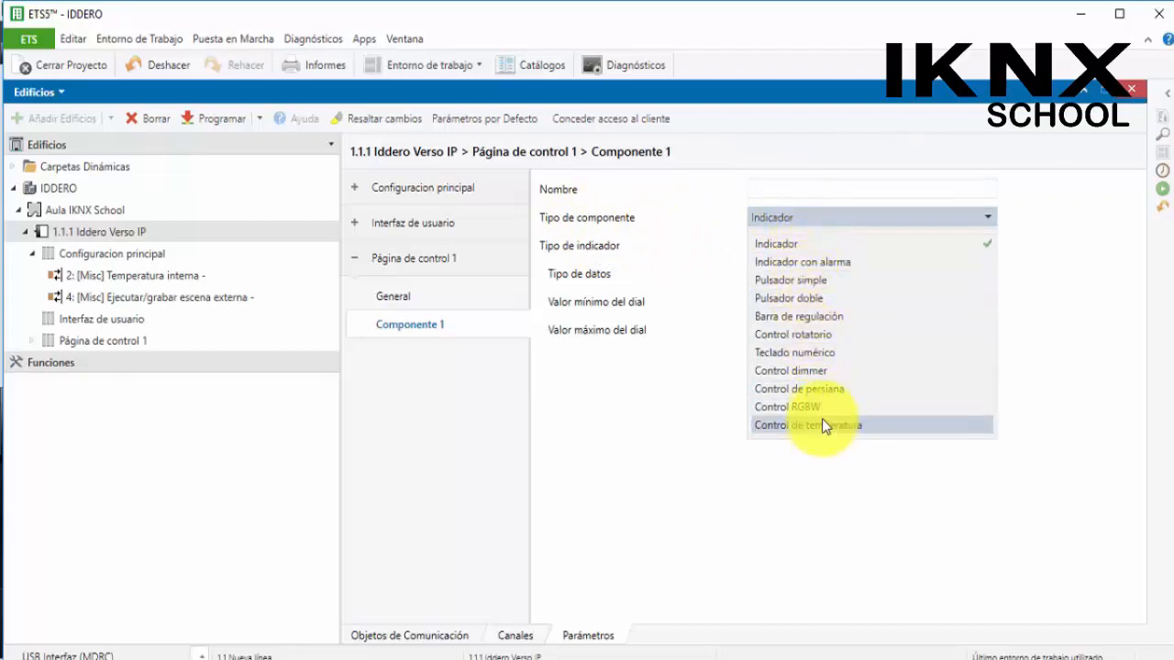
click(773, 244)
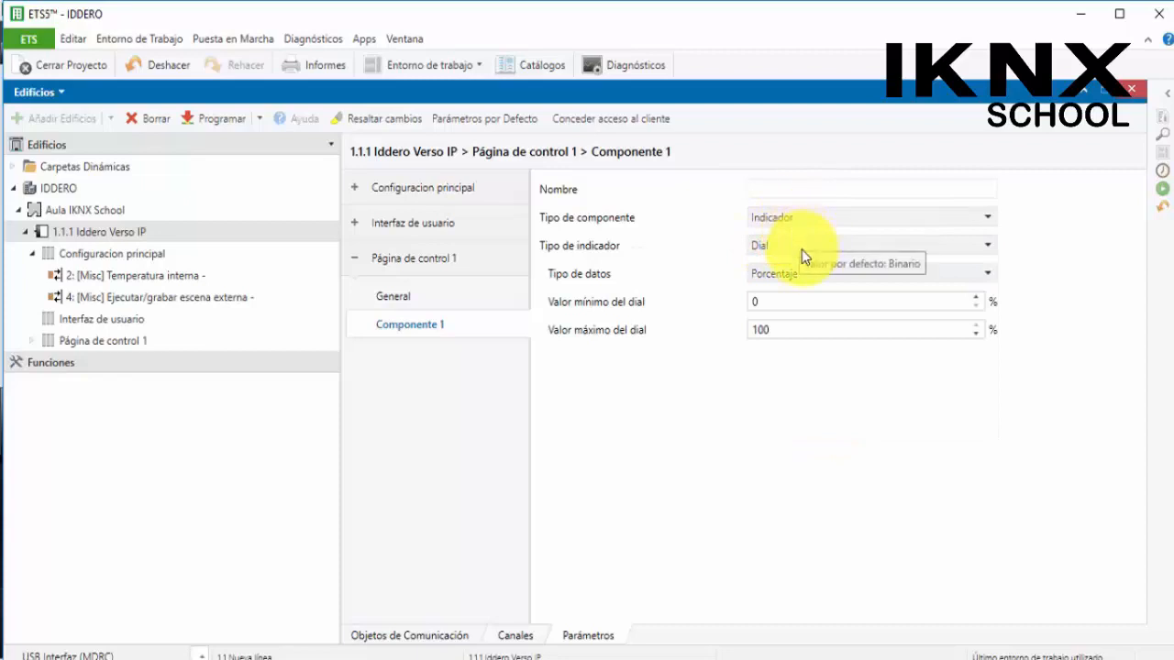
click(800, 249)
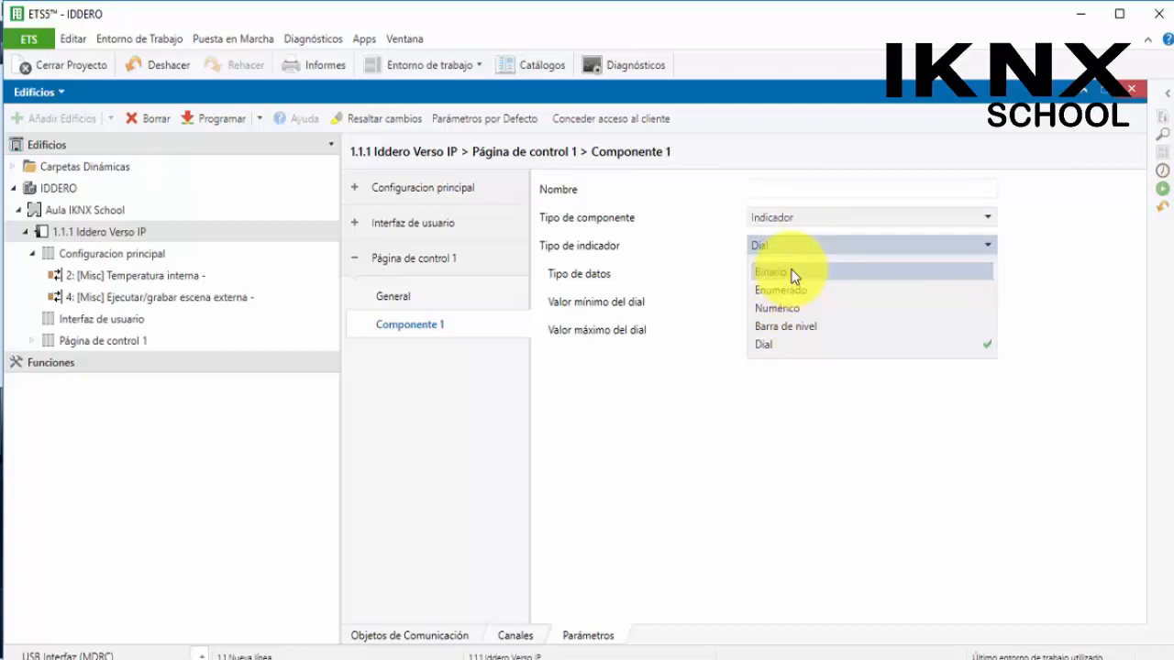
click(792, 276)
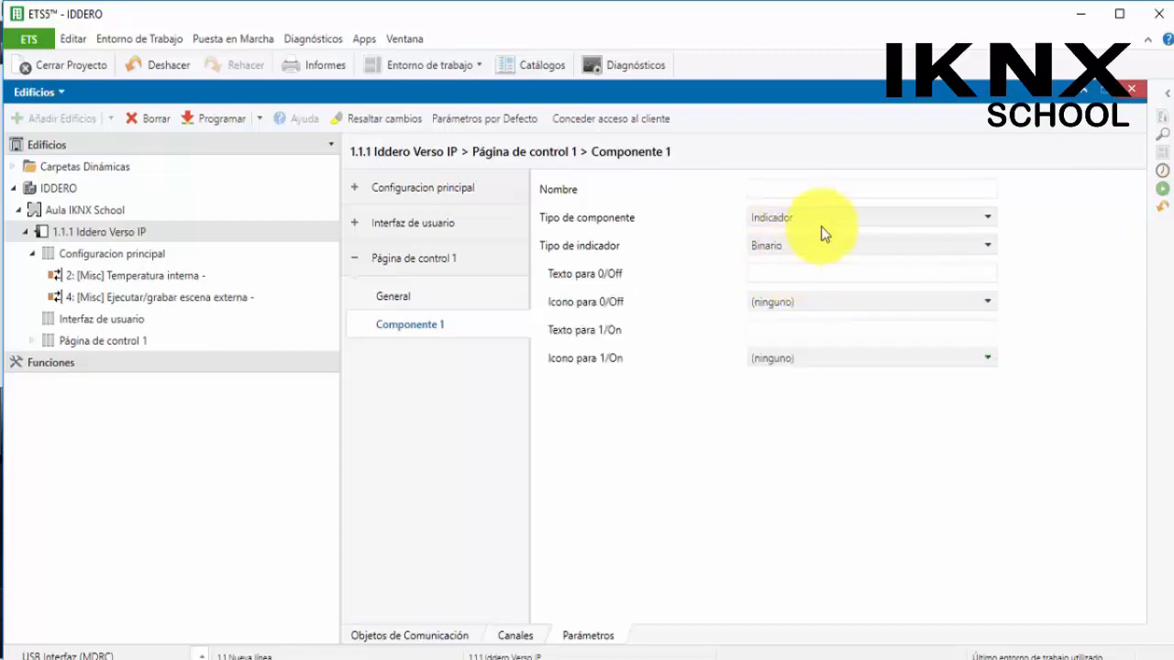
Step: Set the binary indicator's 0/Off text to "apagado lampara" and its 0/Off icon to "49. Lámpara de mesa"
click(754, 271)
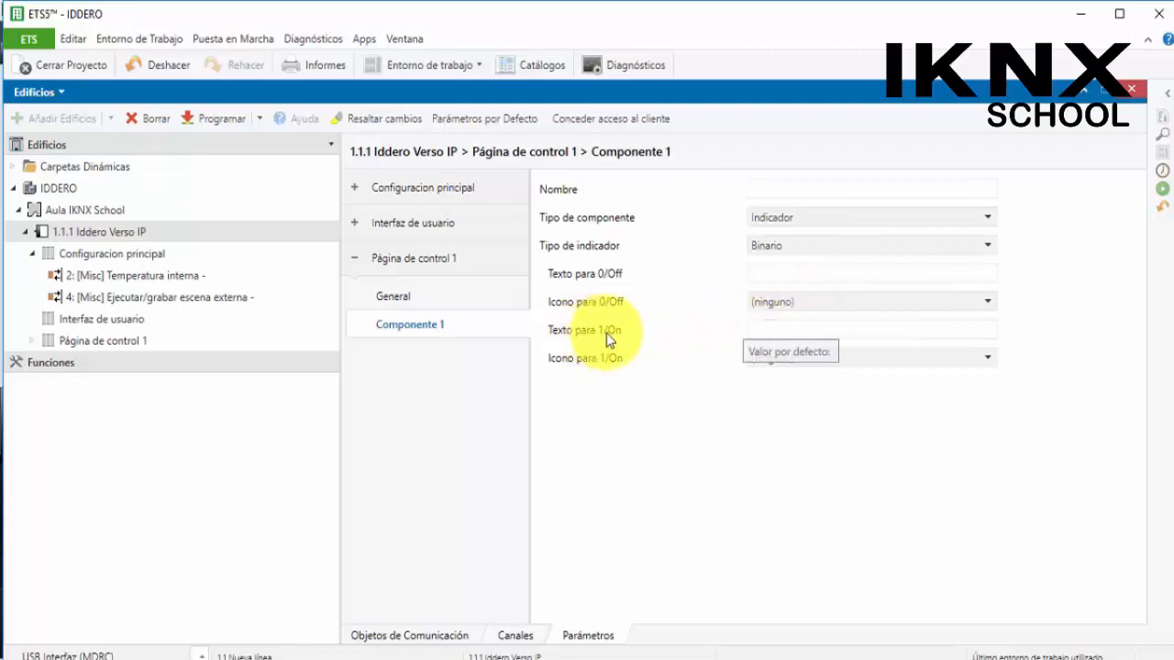
click(764, 331)
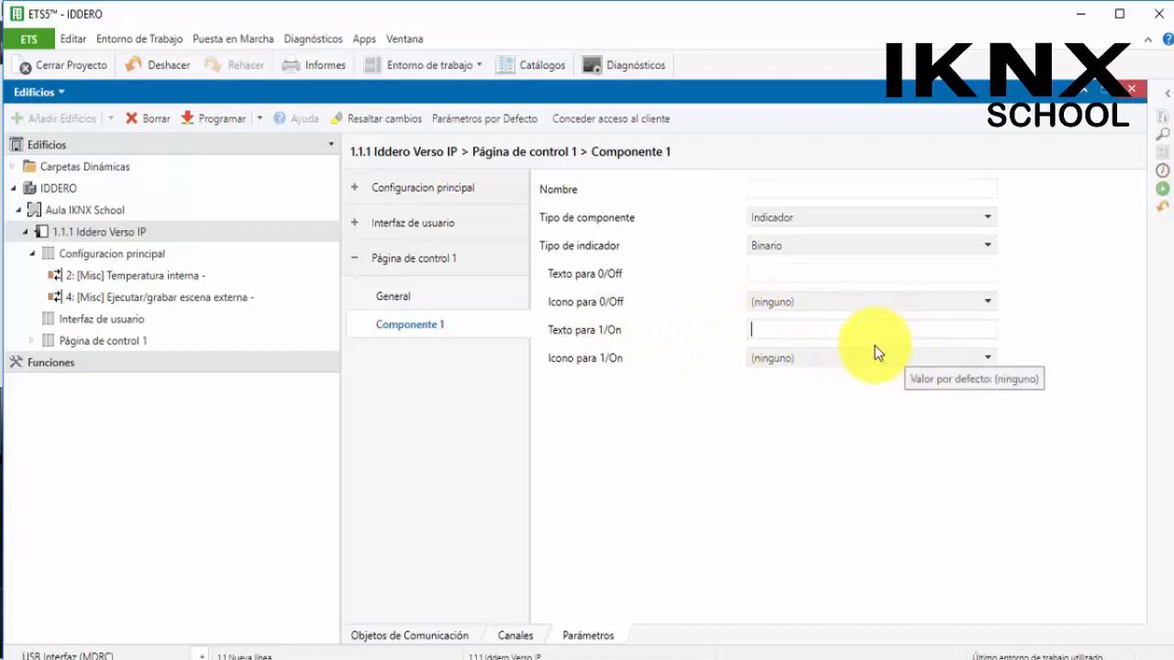
click(773, 275)
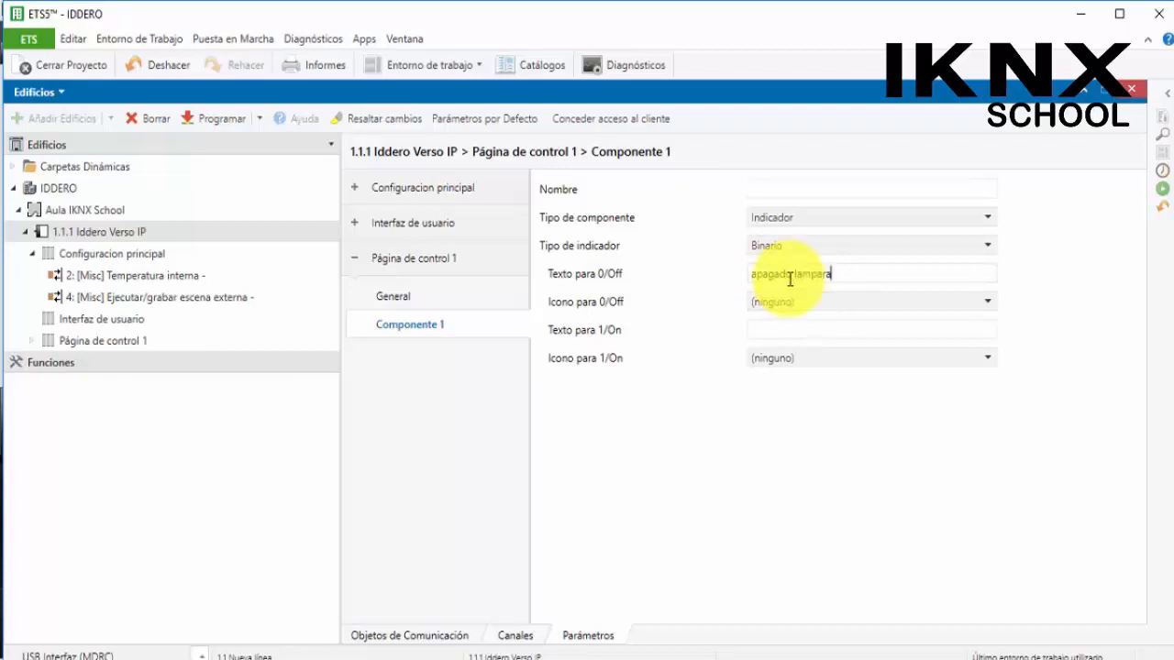
click(808, 310)
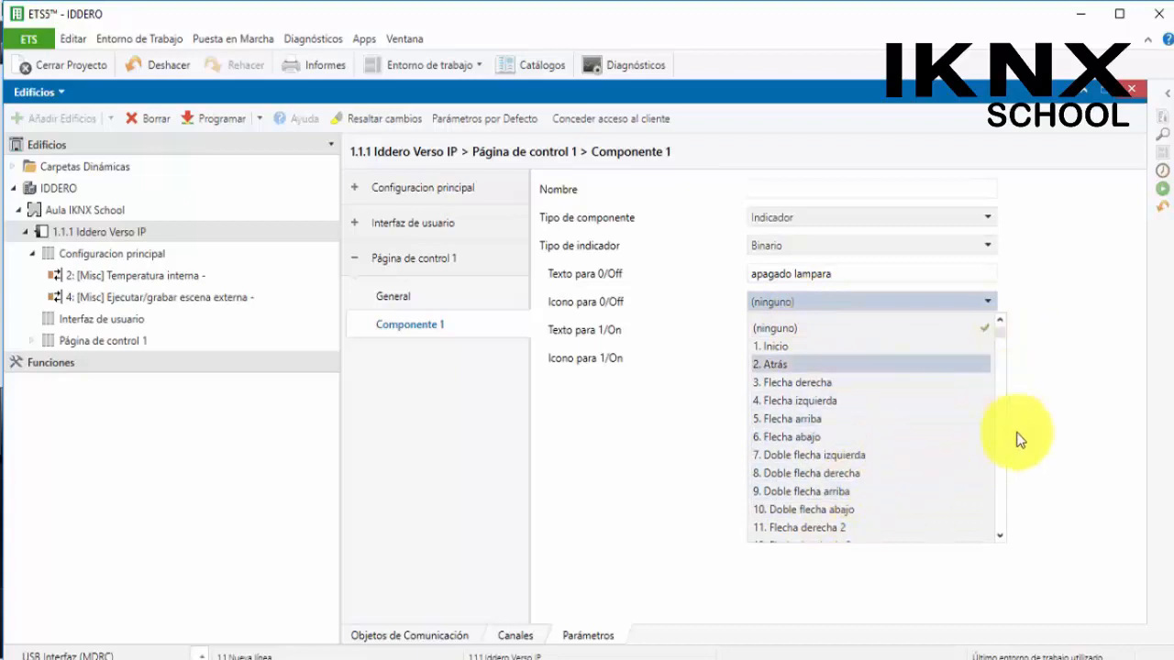
click(999, 534)
drag(999, 535, 1000, 541)
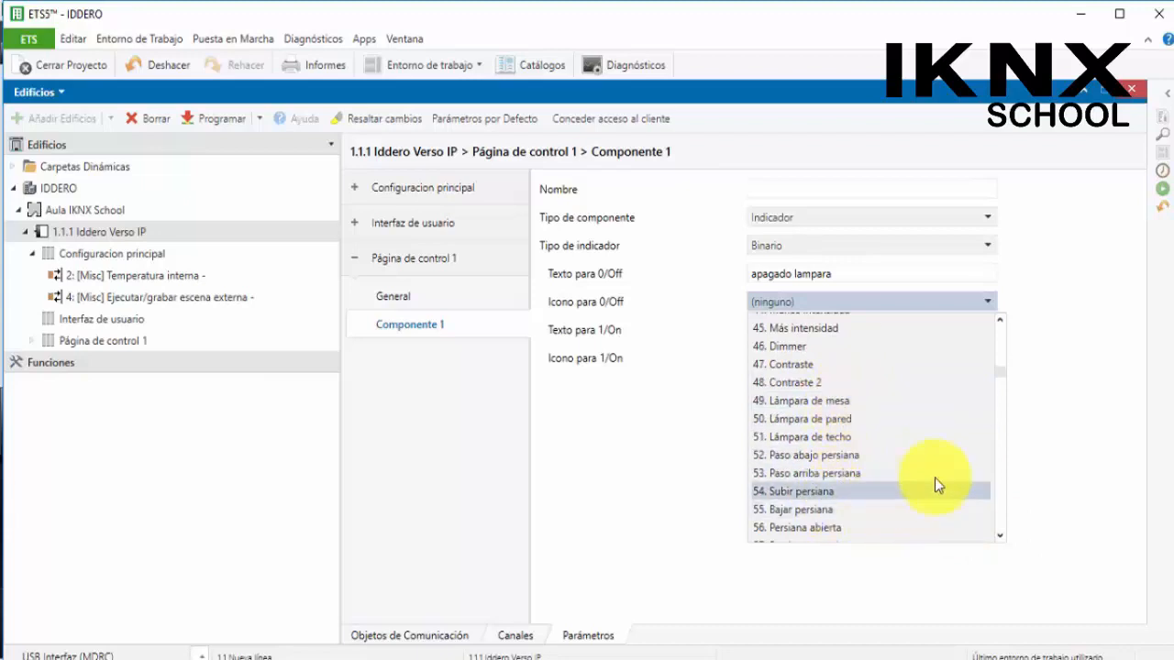
click(836, 400)
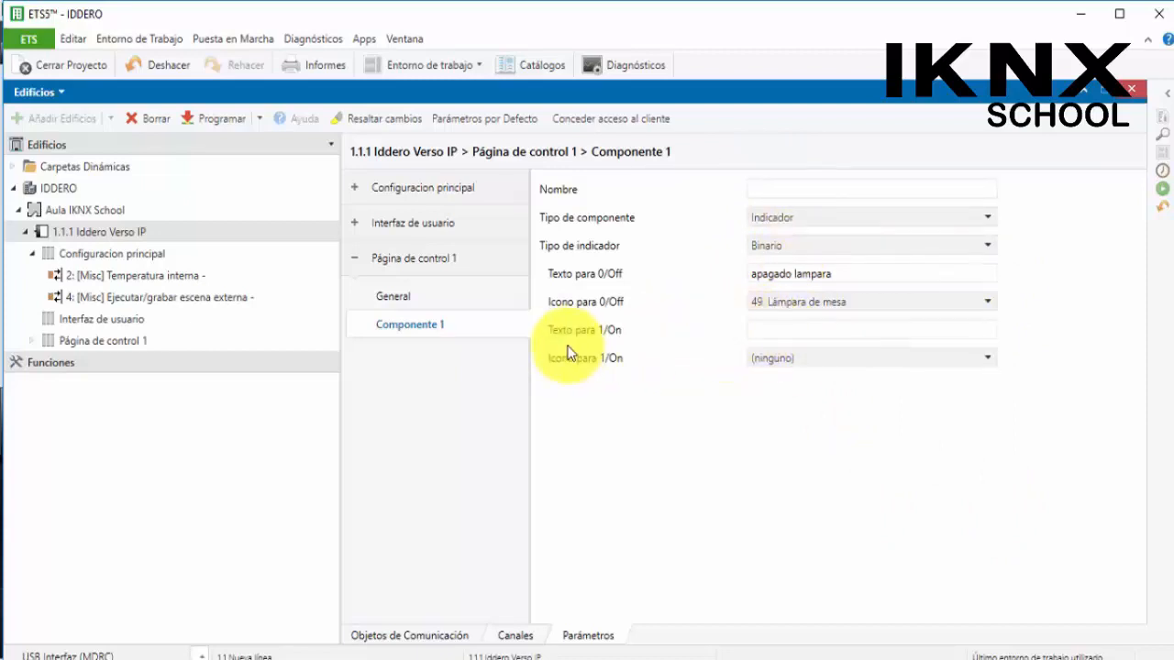
click(771, 330)
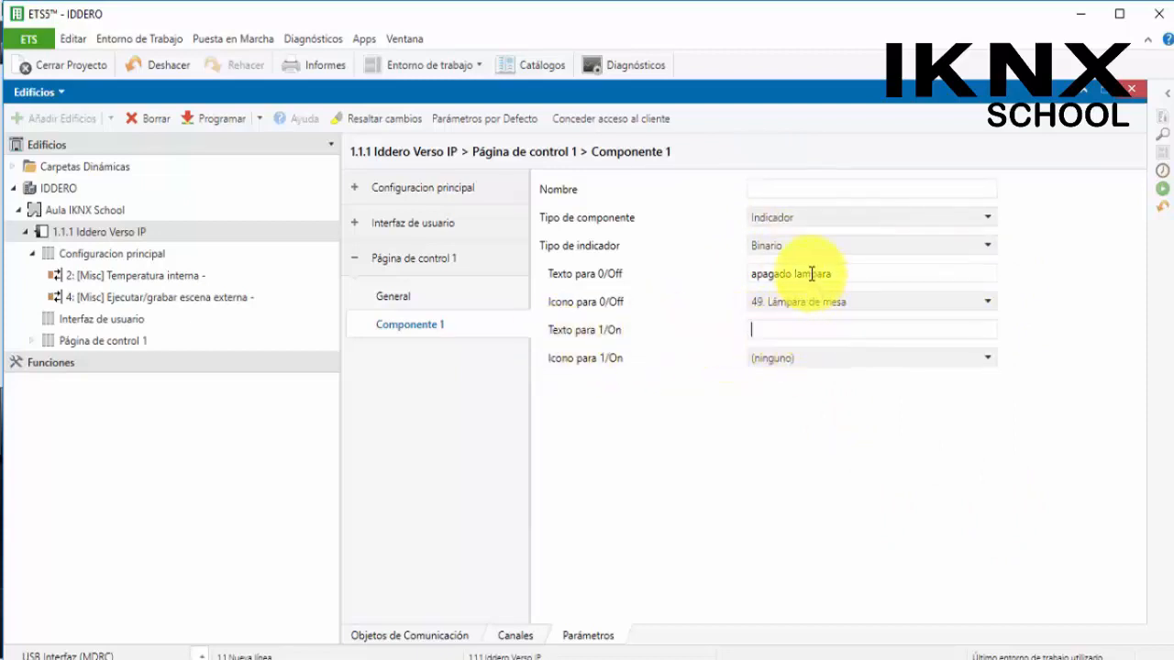
Step: Change Componente 1's indicator type to Enumerado and review the options for the number of states and the state 1 icon
click(805, 244)
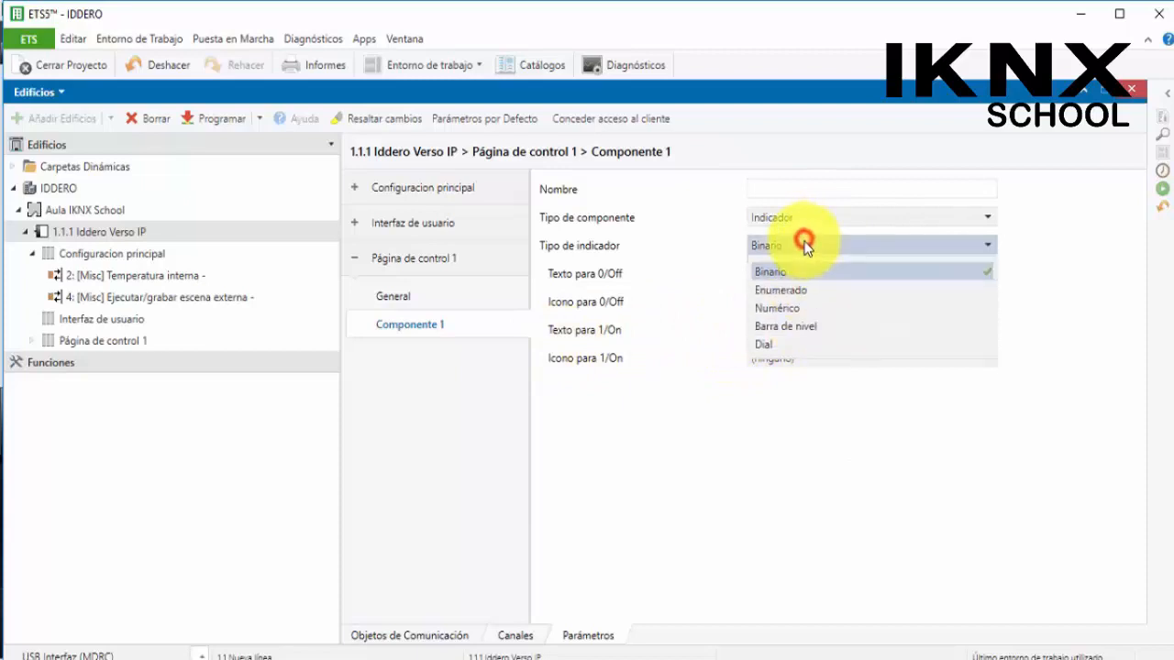
click(802, 290)
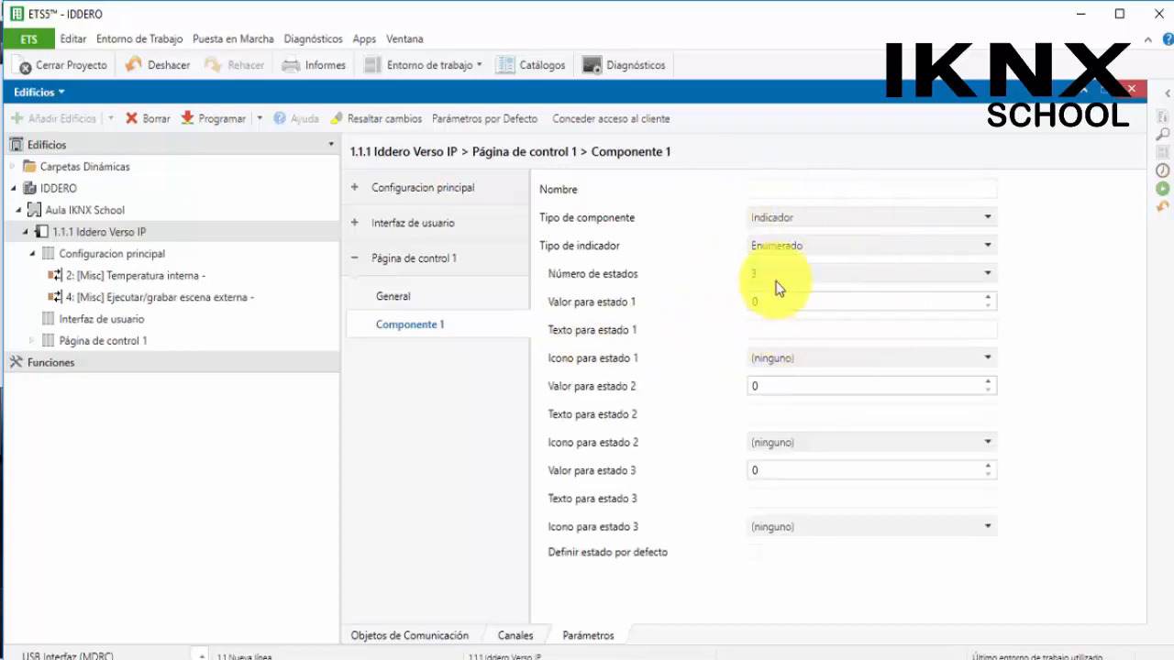
click(988, 274)
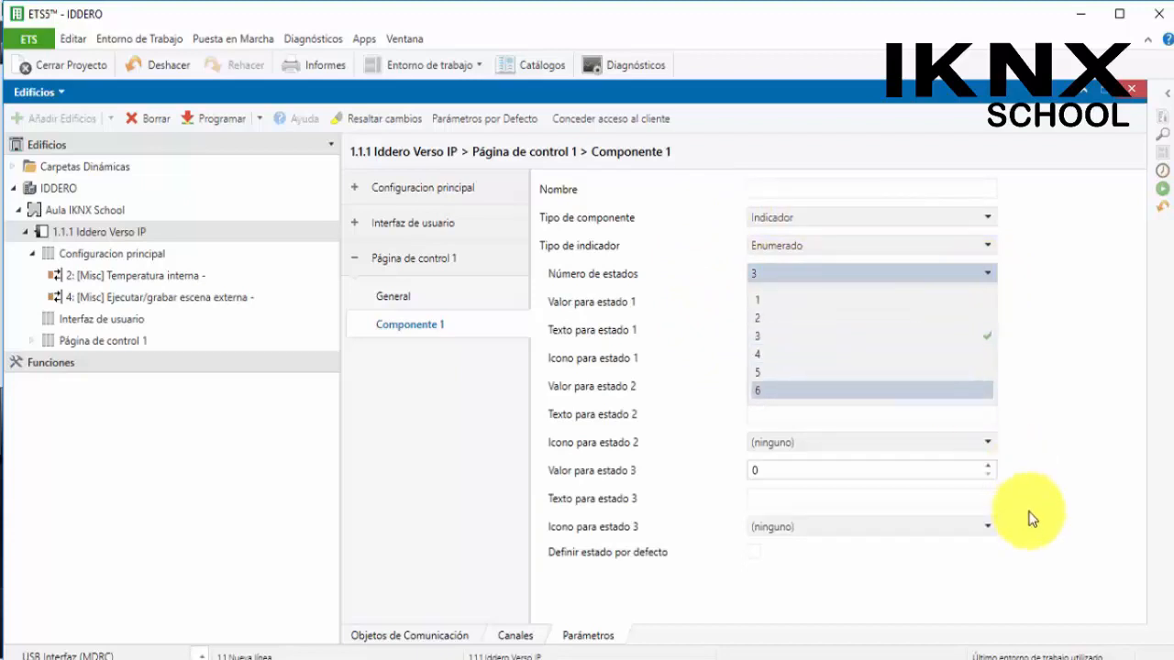
click(1079, 521)
click(869, 358)
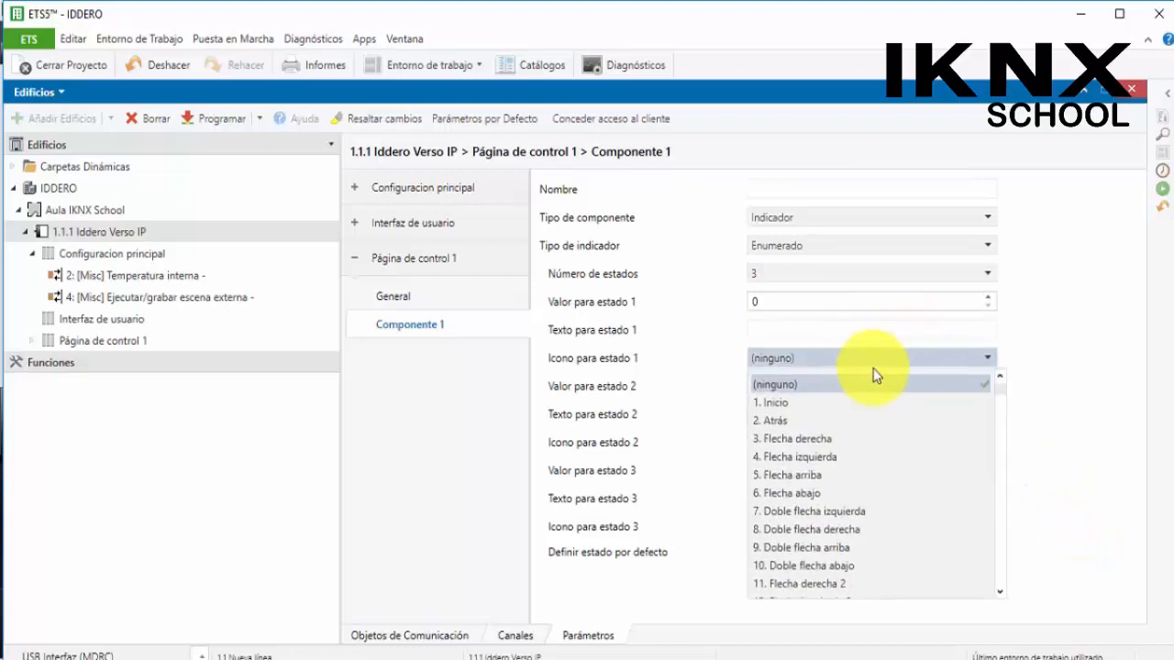
click(869, 383)
Step: Reduce the enumerated indicator's number of states to 1, and set it back to 3
click(987, 273)
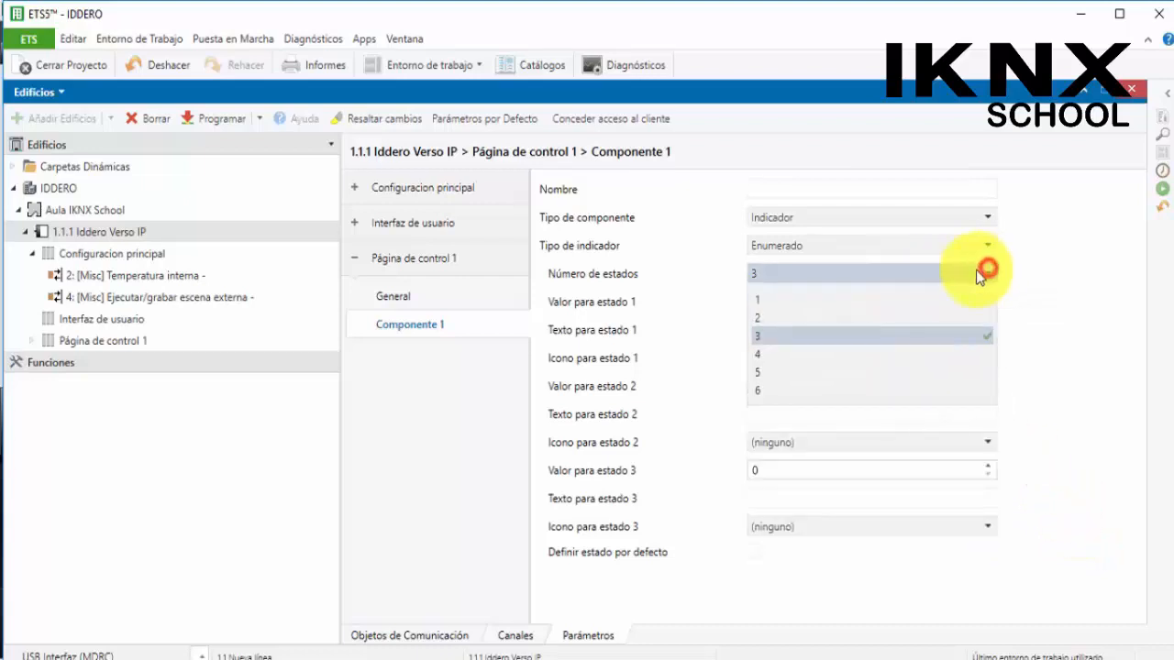
click(782, 300)
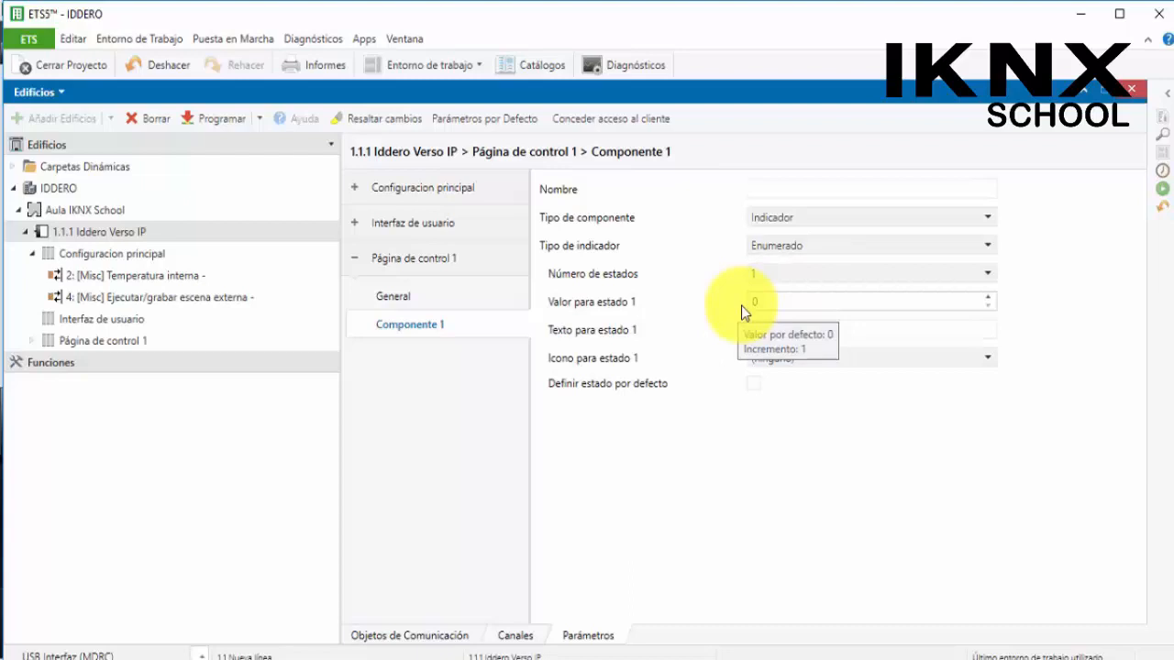
click(973, 273)
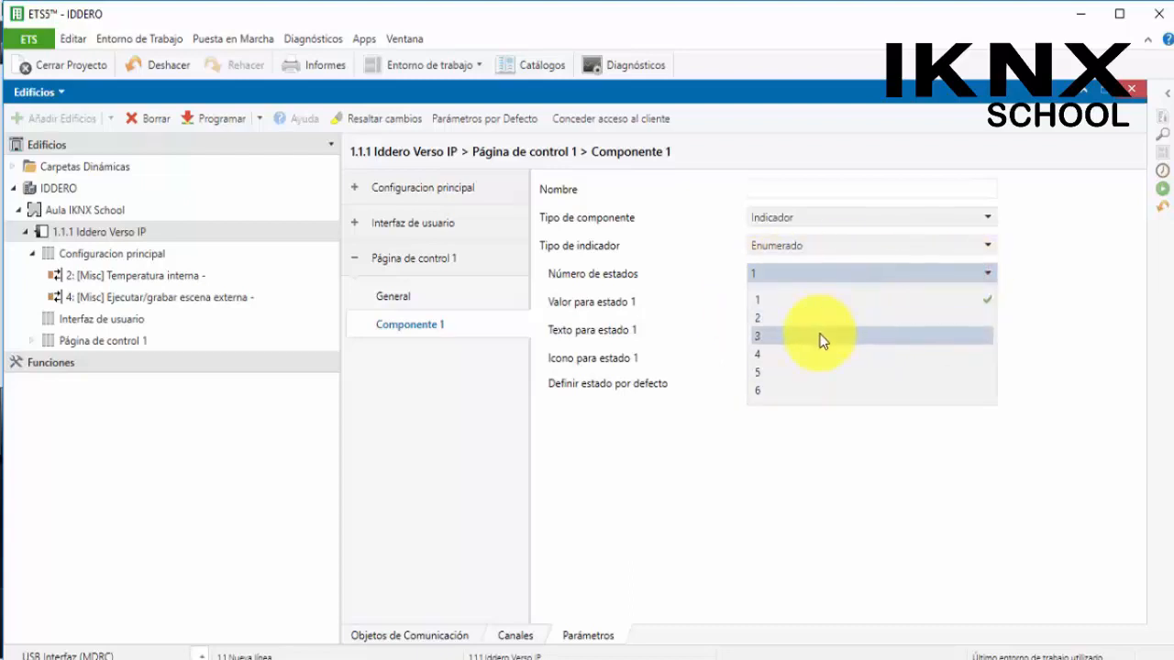
click(821, 338)
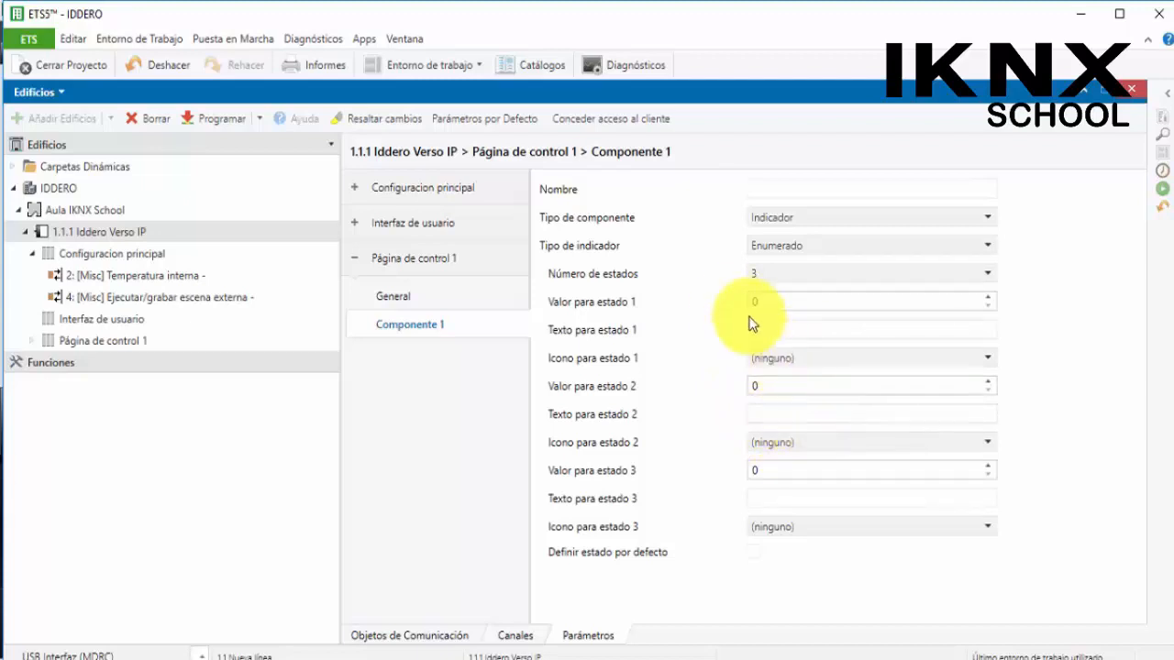
Step: Change the indicator type to Numérico and review its data type options, keeping Porcentaje selected
click(805, 246)
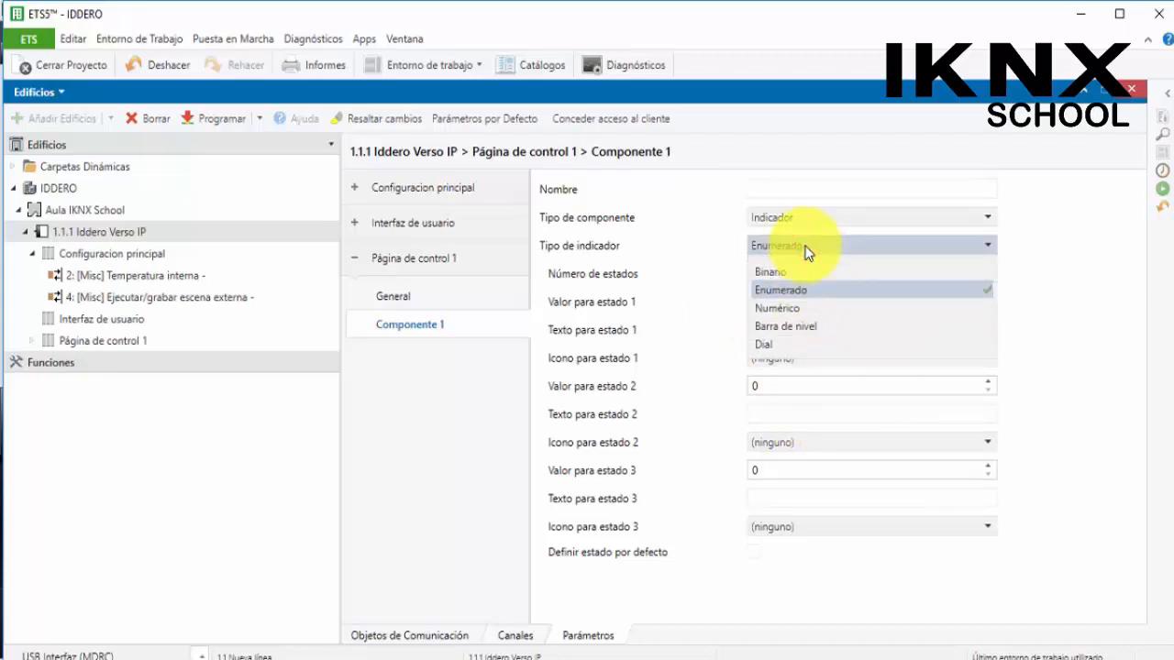
click(795, 314)
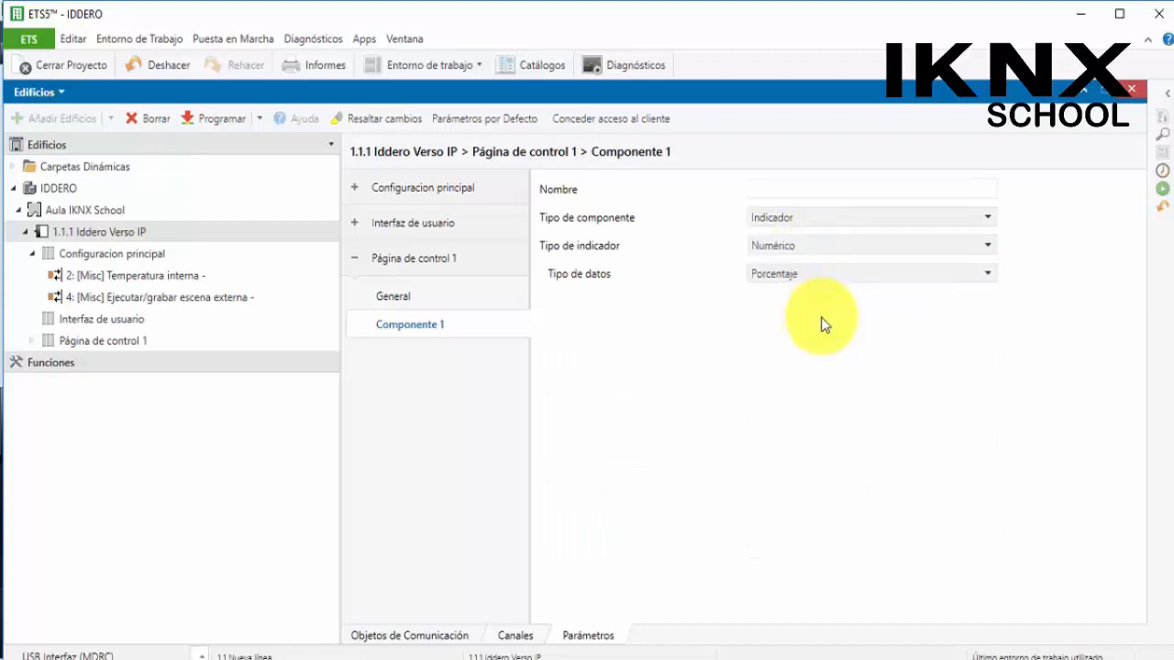
click(784, 274)
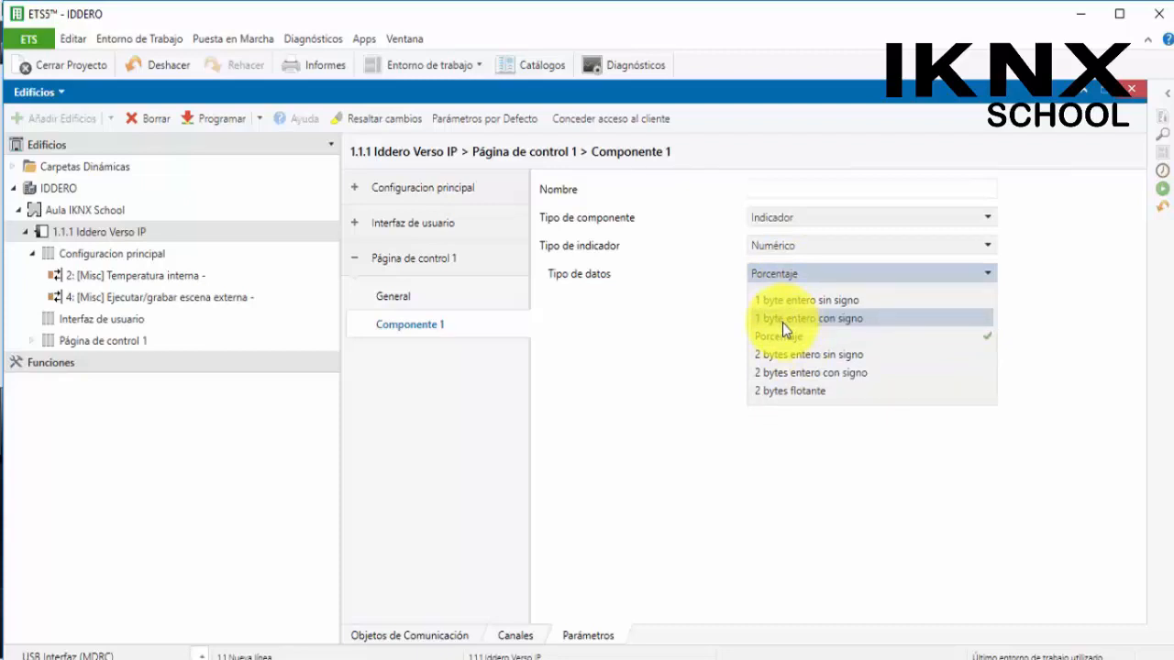
click(781, 335)
click(812, 280)
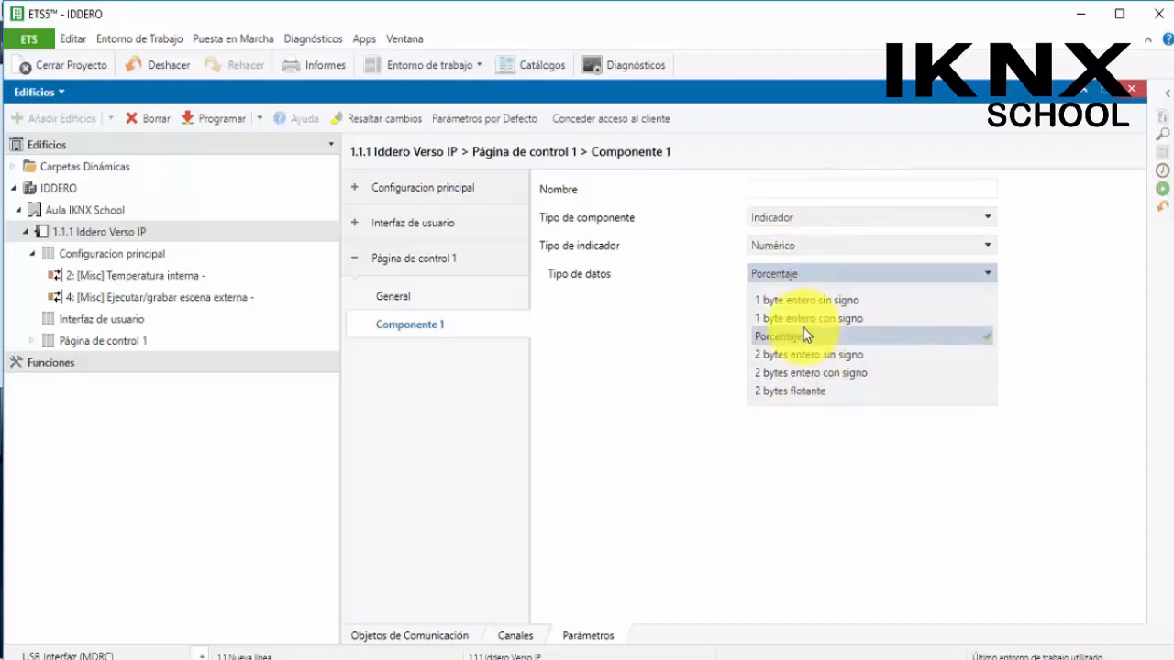
click(880, 607)
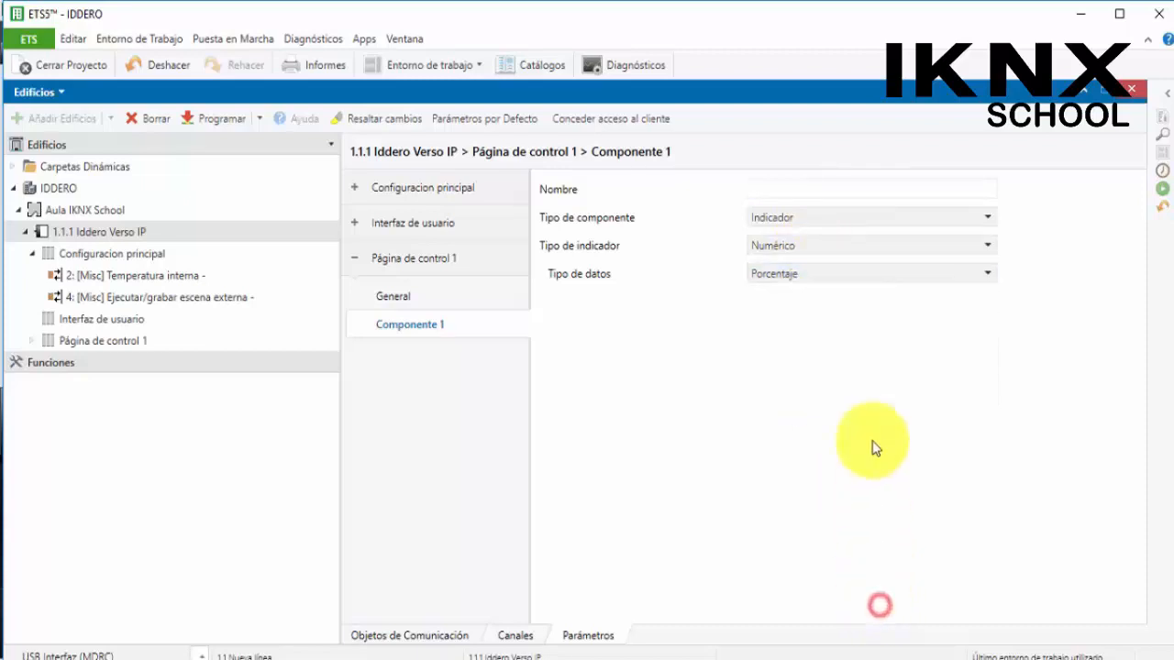
Step: Switch the indicator type to Barra de nivel and review the data types available for the bar
click(969, 248)
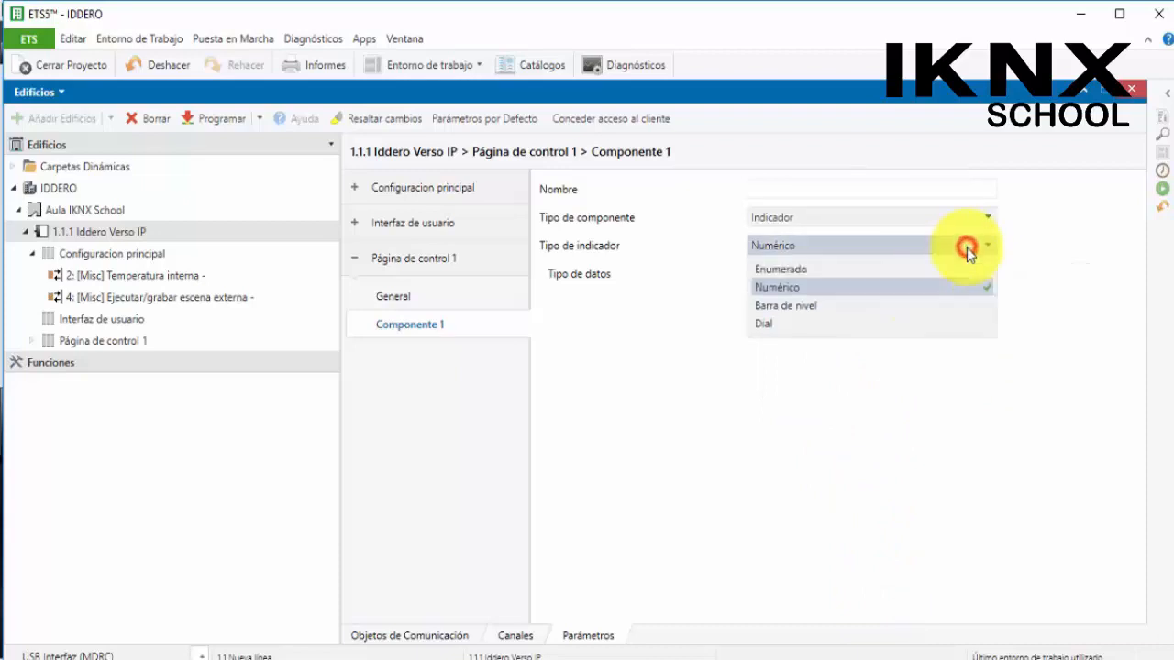
click(834, 327)
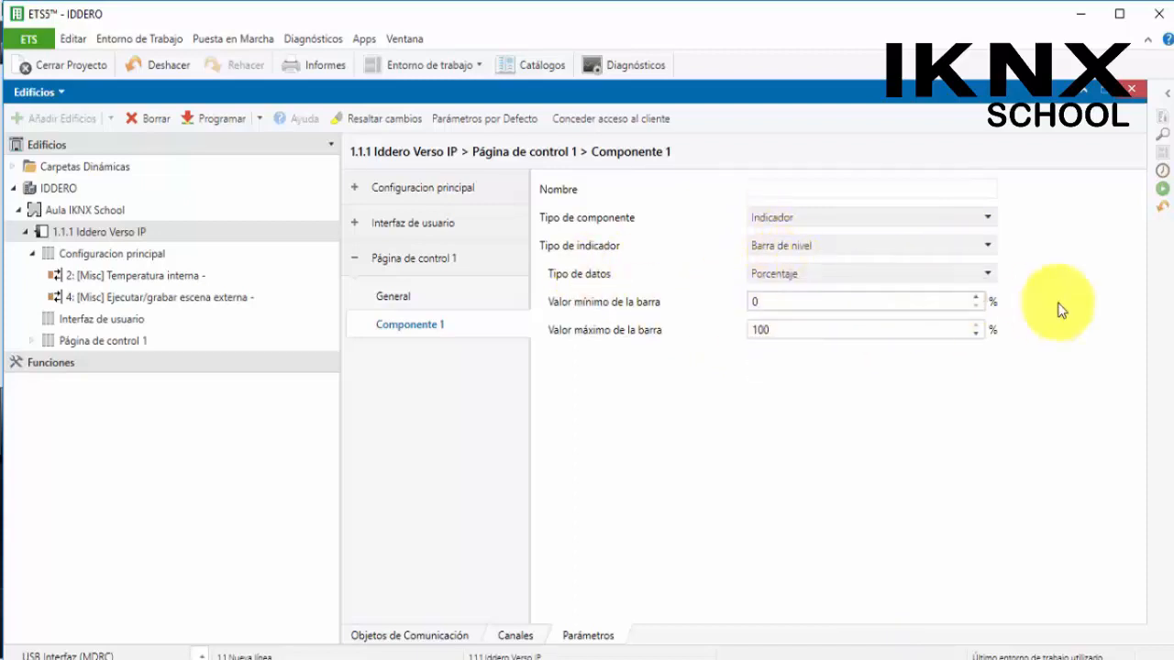
click(933, 272)
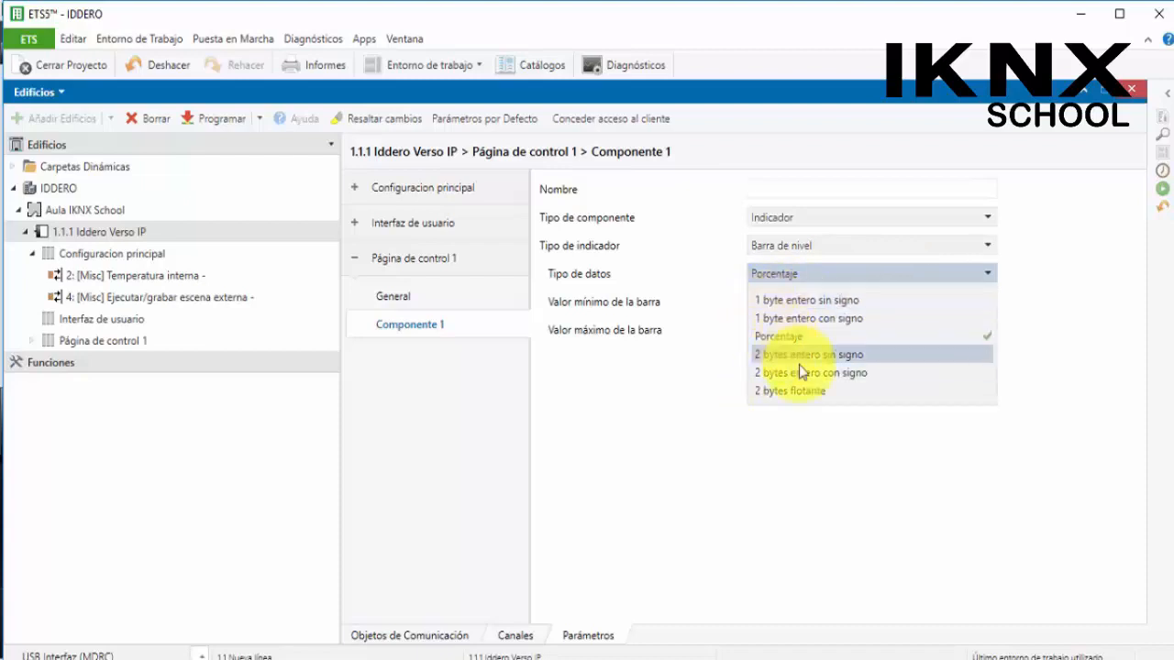
click(860, 500)
Step: Switch Componente 1's indicator type to Dial and check the indicator type options again without changing them
click(792, 247)
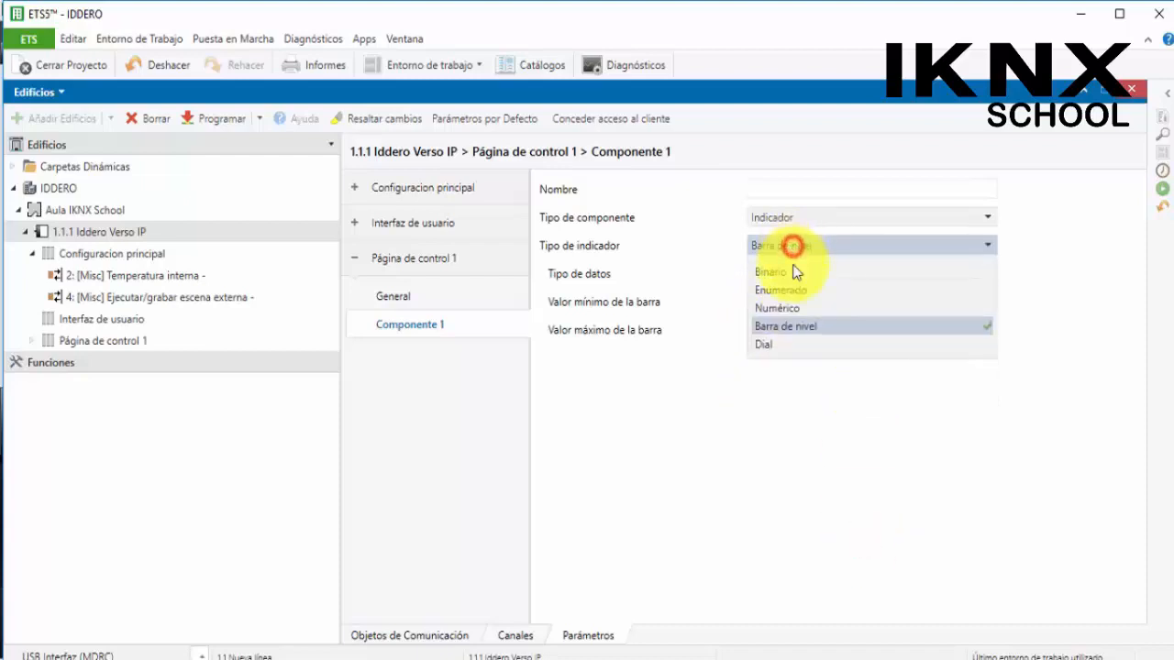
click(805, 345)
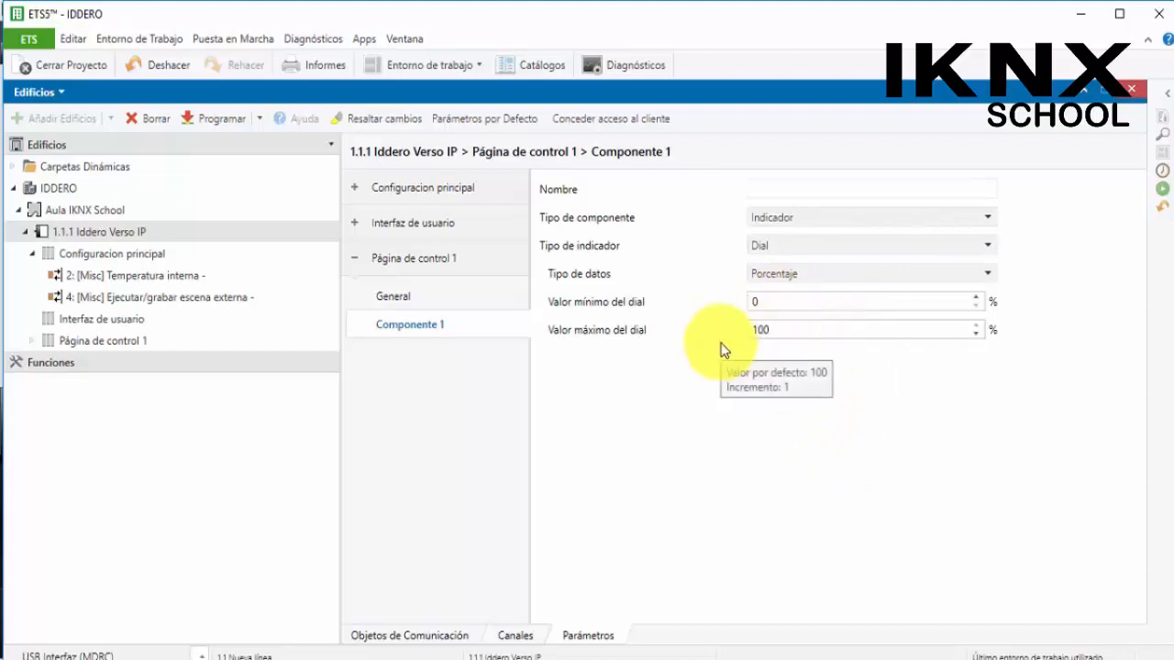
click(793, 238)
click(852, 440)
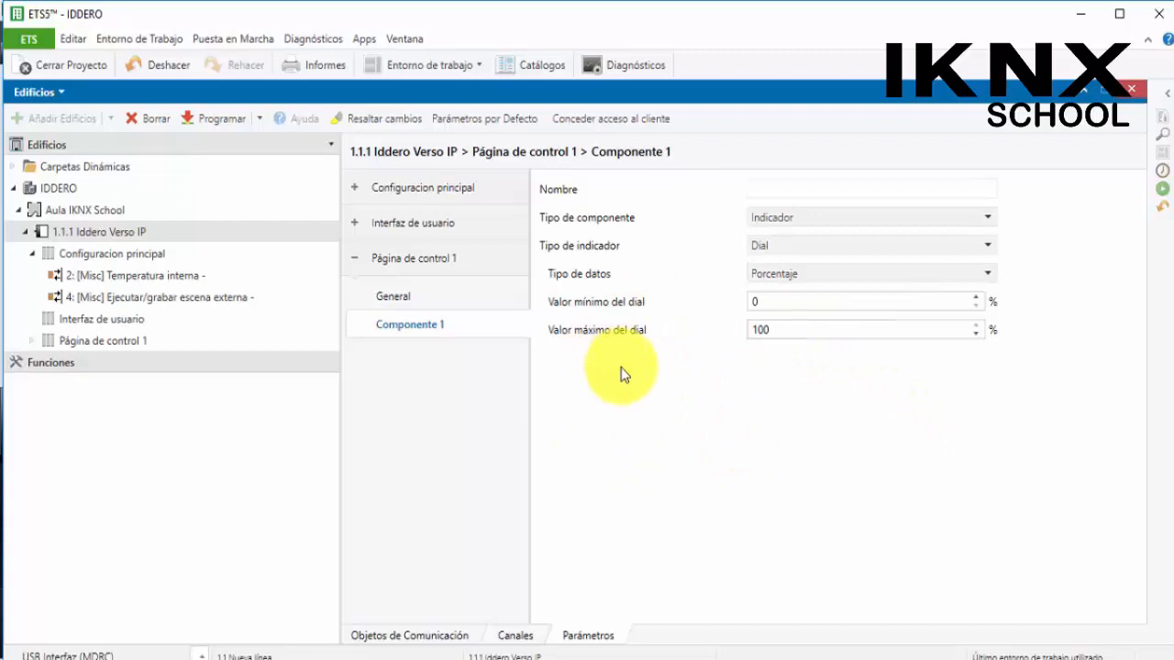
Step: Set Componente 1's component type to Indicador con alarma and review the dial's data type options without changing them
click(812, 217)
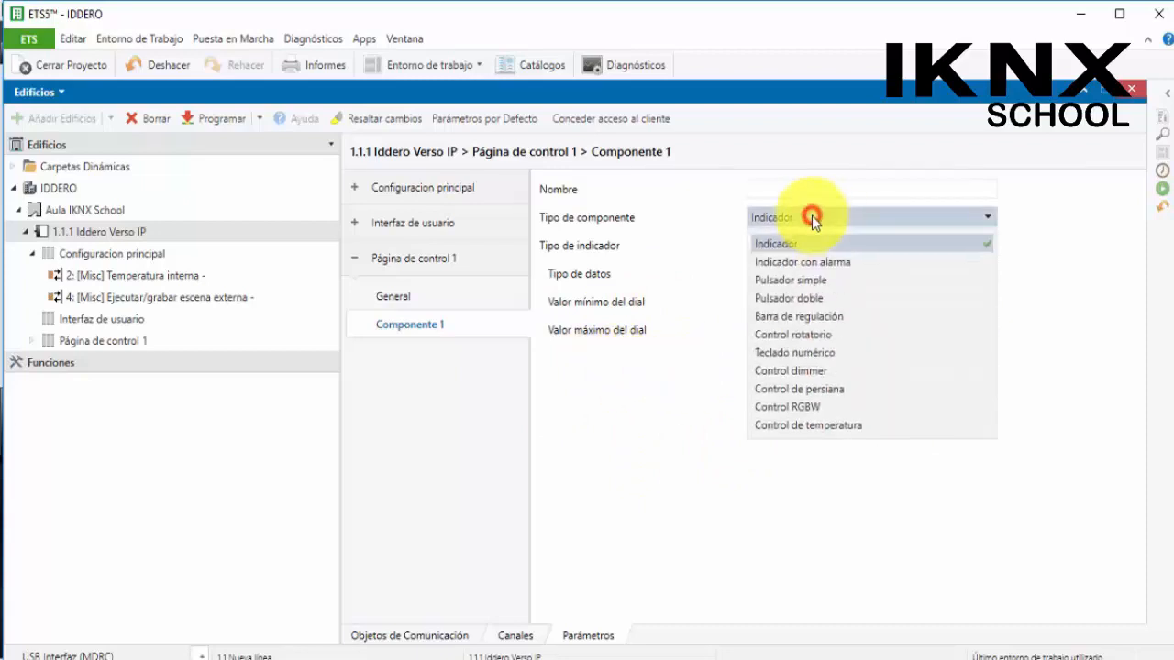
click(833, 261)
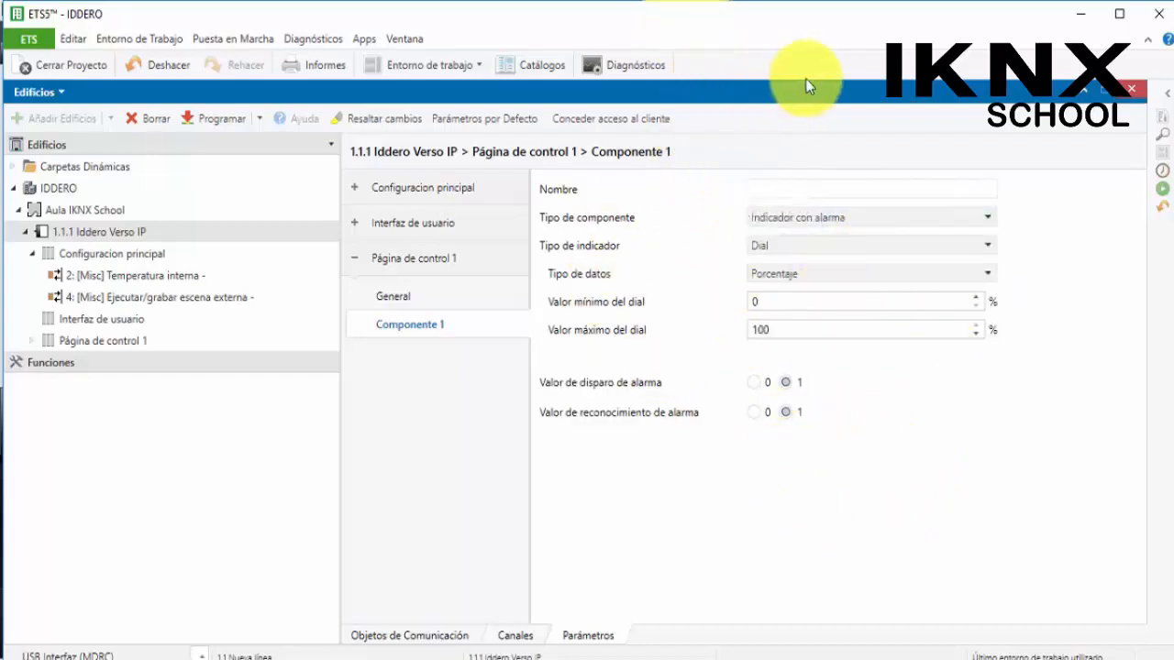
click(811, 274)
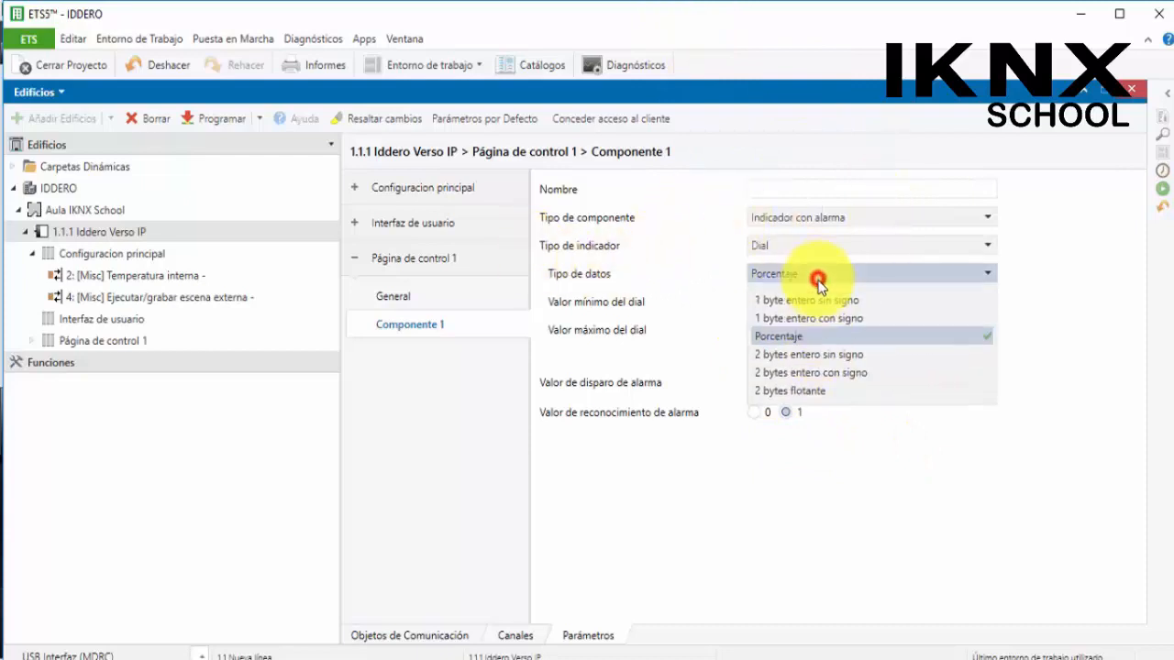
click(779, 271)
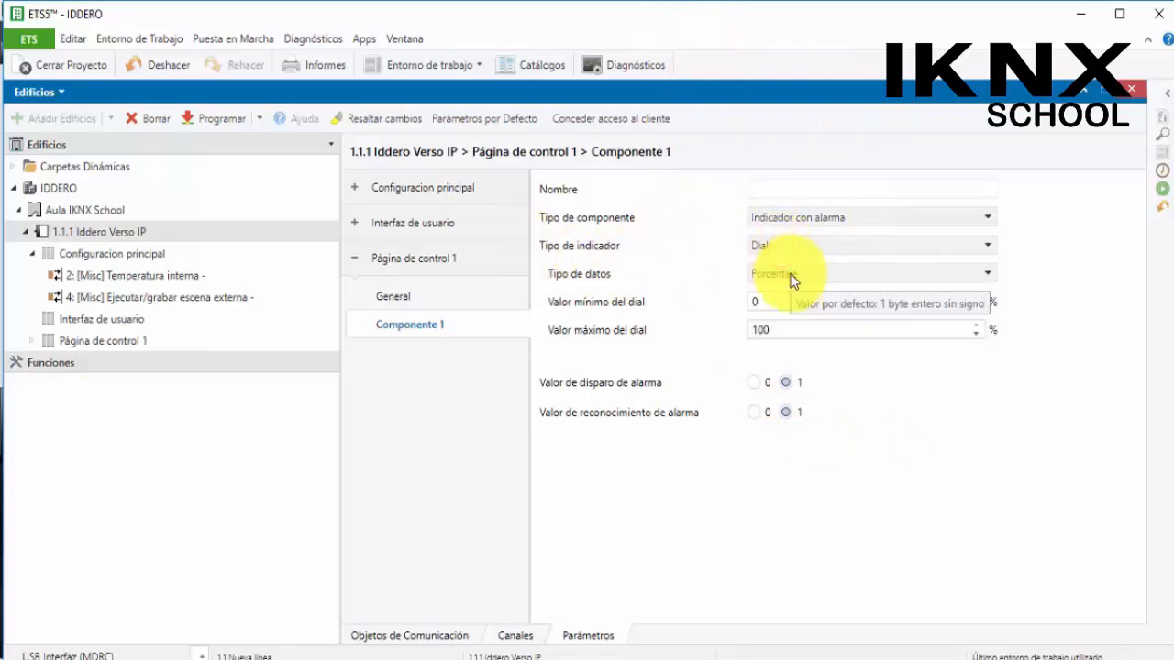
click(789, 275)
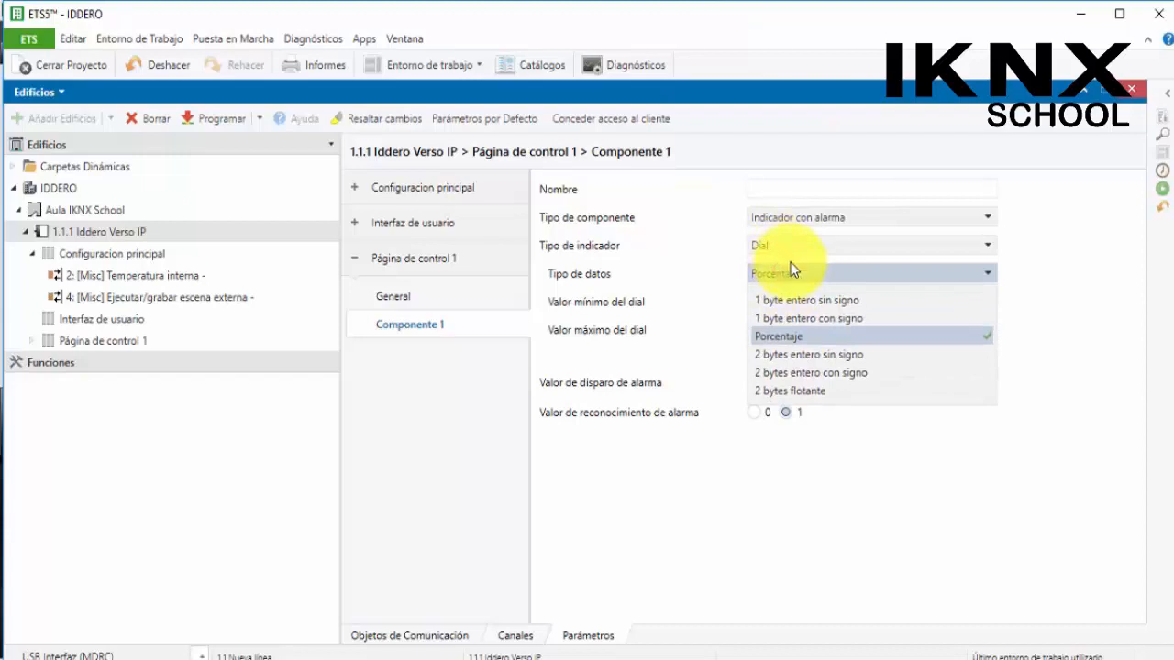
click(1046, 488)
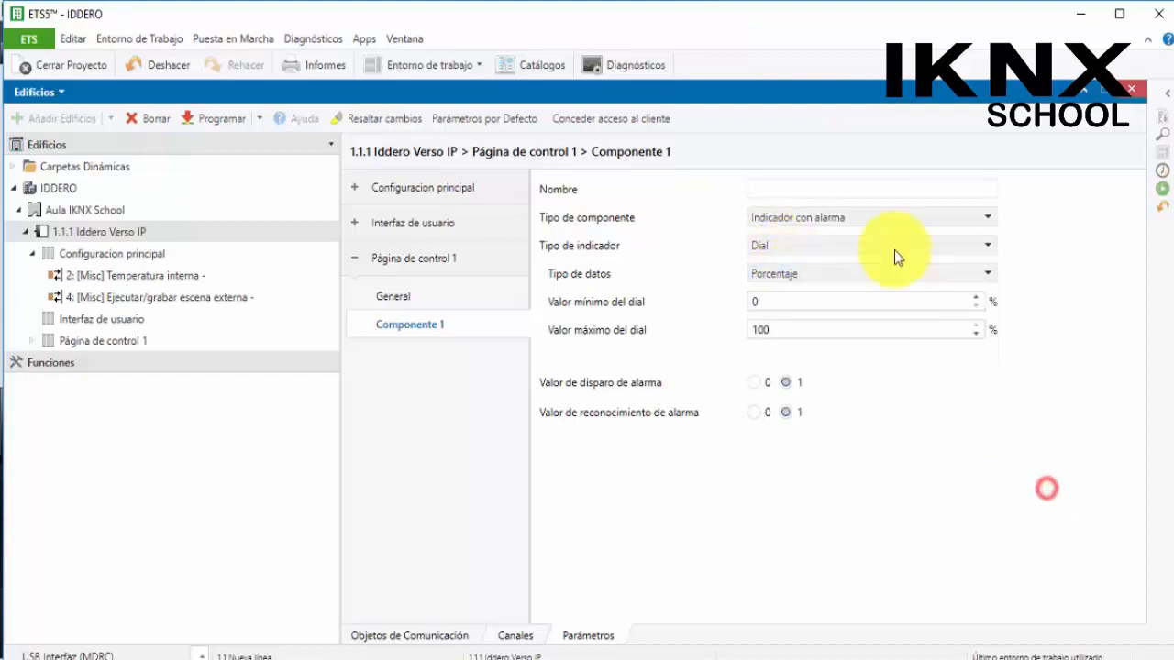
Step: Set the alarm indicator's type to Binario and expand Página de control 1 in the device tree to show its communication objects
click(839, 244)
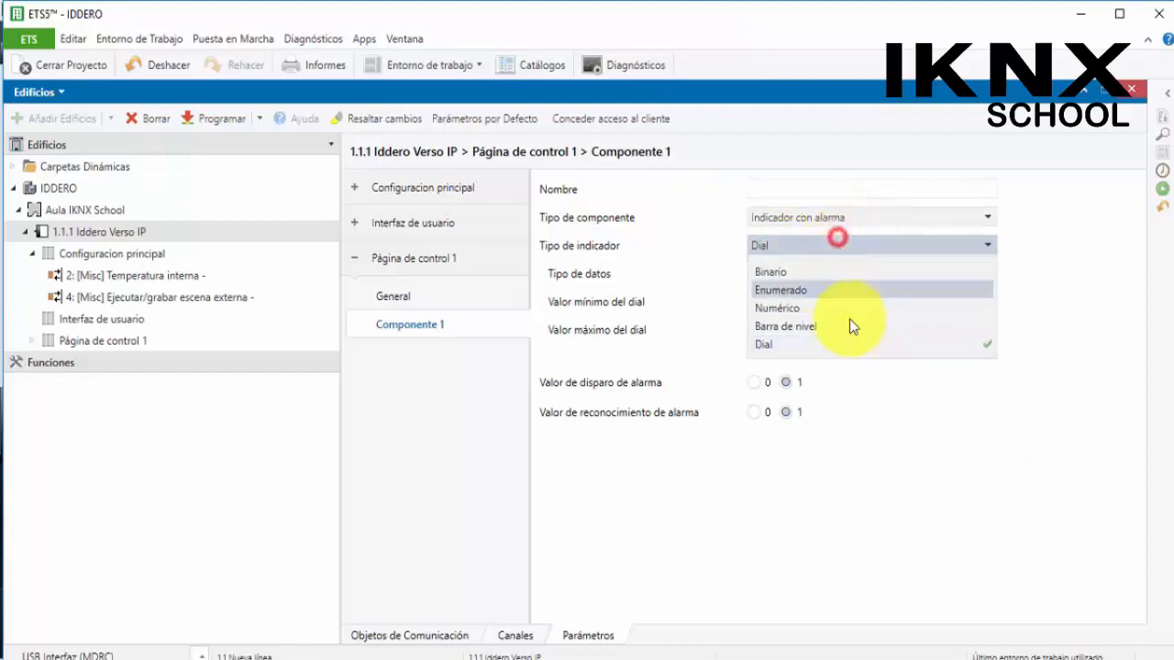
click(802, 274)
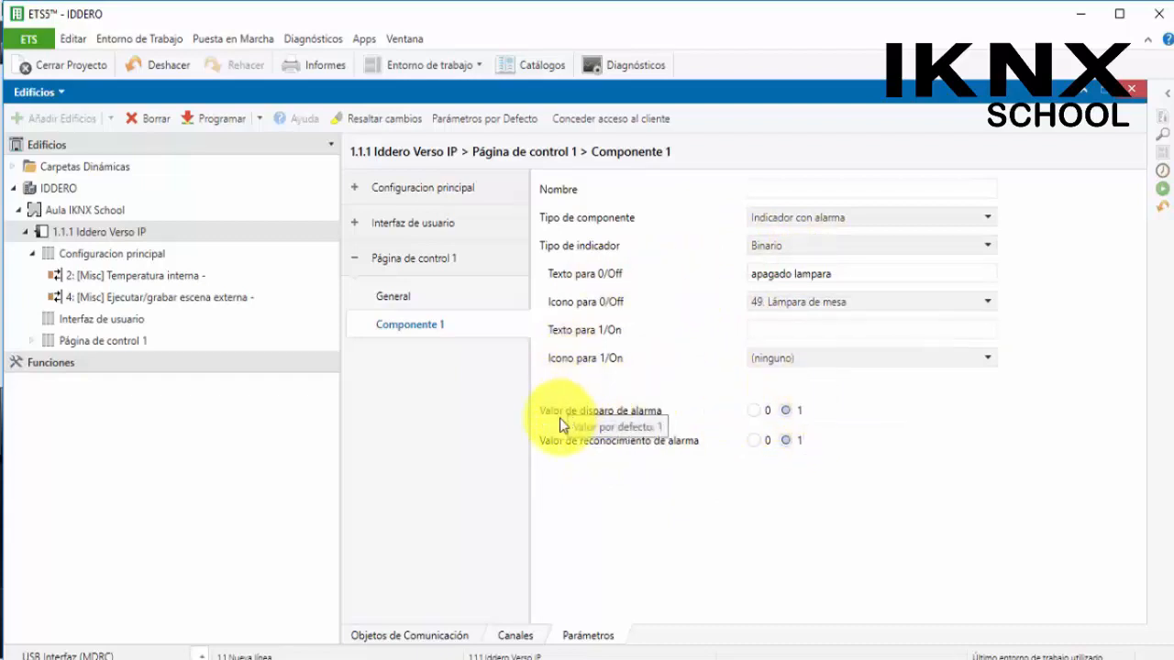
click(32, 340)
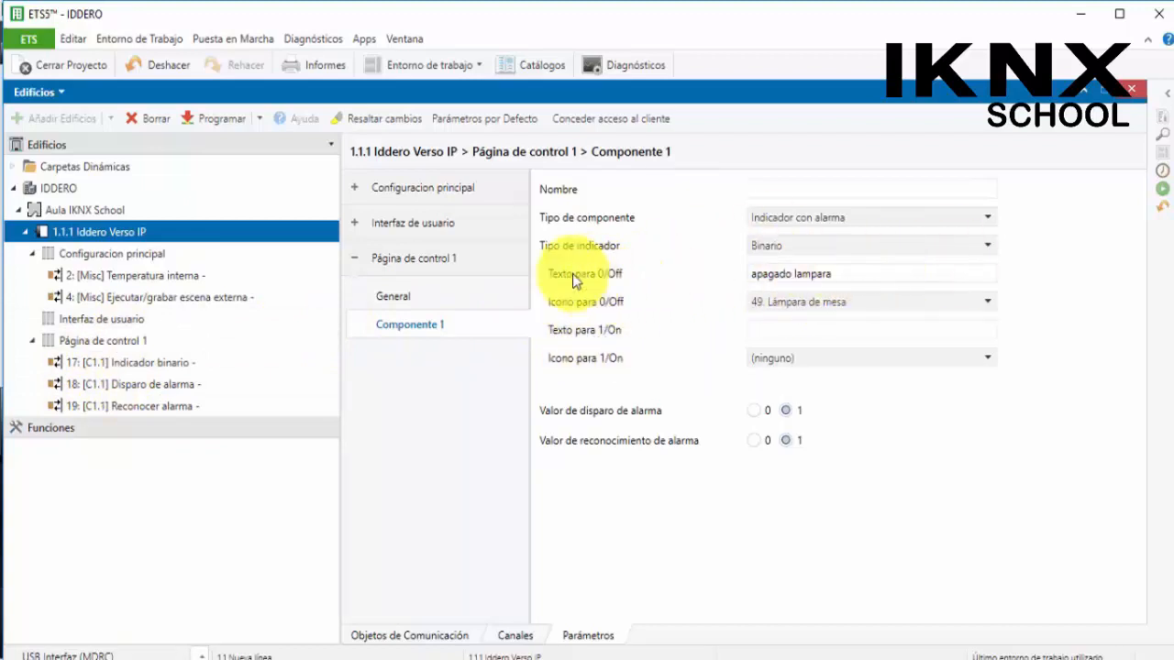
Step: Clear the 0/Off text of the binary alarm indicator
drag(864, 264, 756, 272)
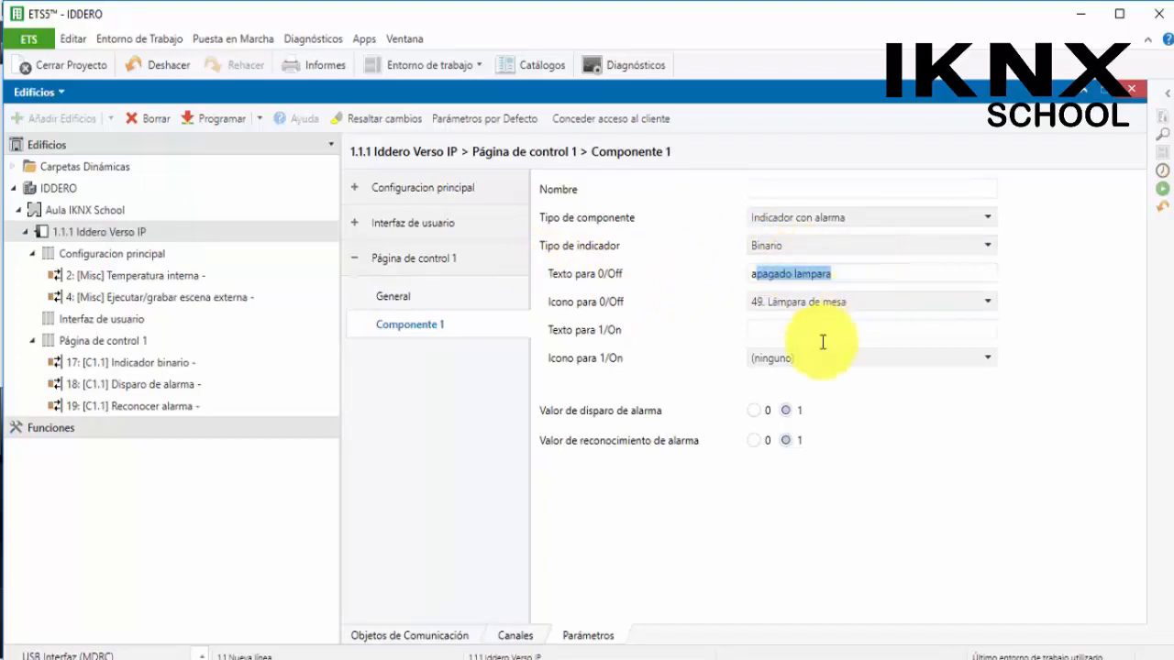
click(872, 219)
click(872, 218)
triple_click(846, 272)
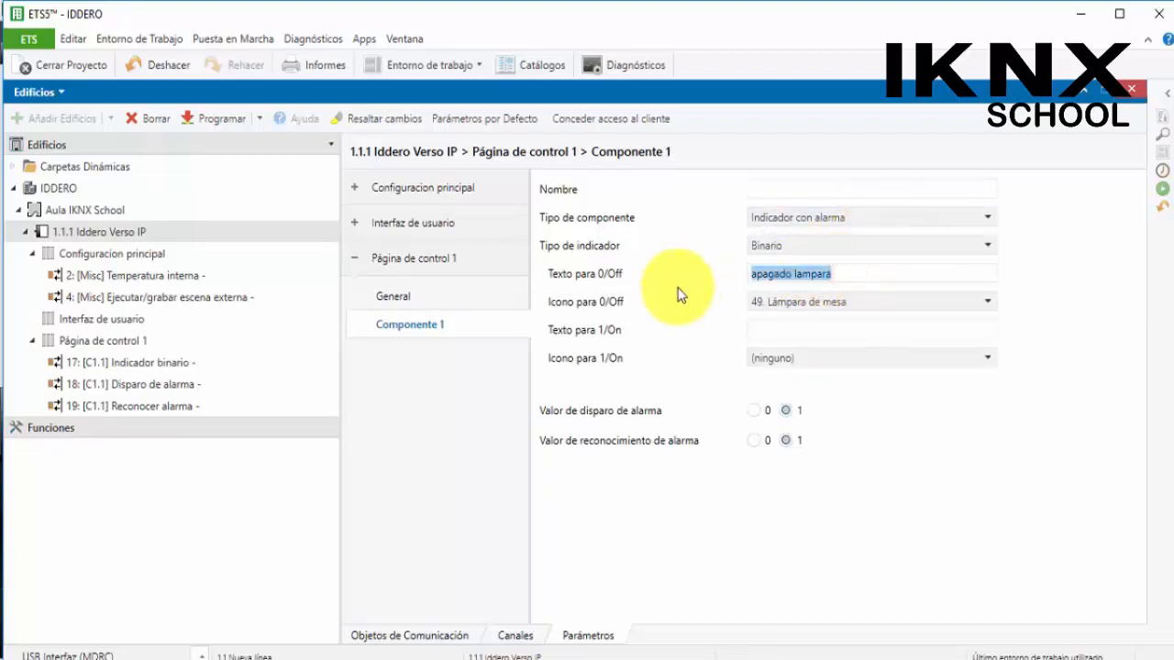
key(BackSpace)
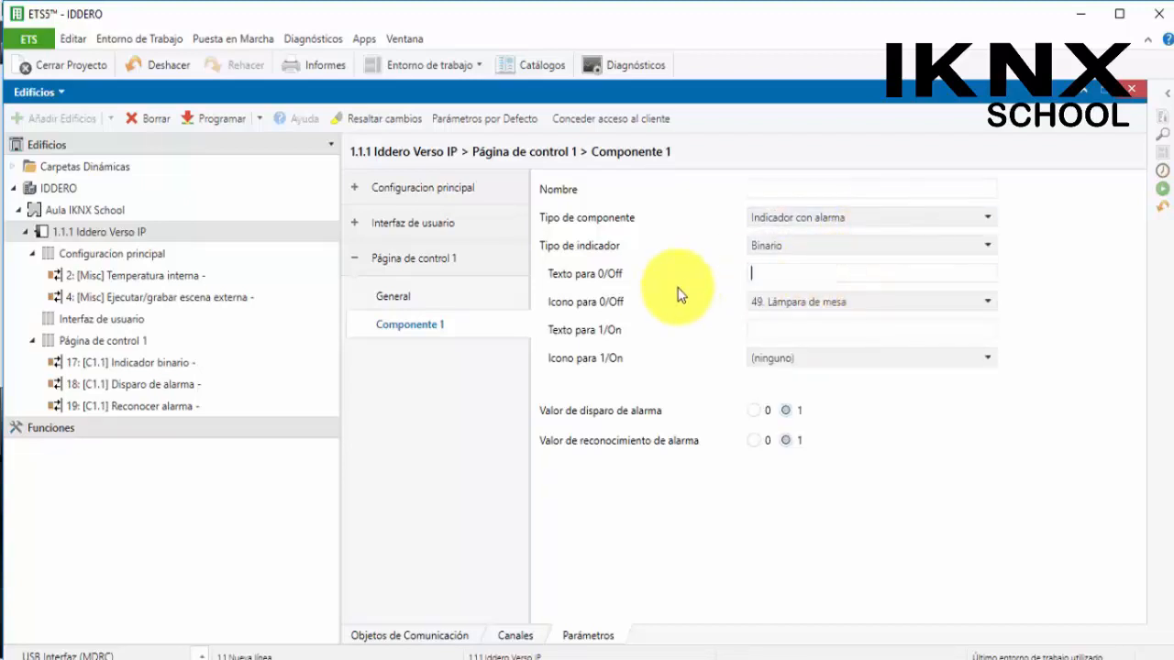
Step: Set Componente 1's component type to Pulsador simple and its simple push-button type to Choice
click(828, 218)
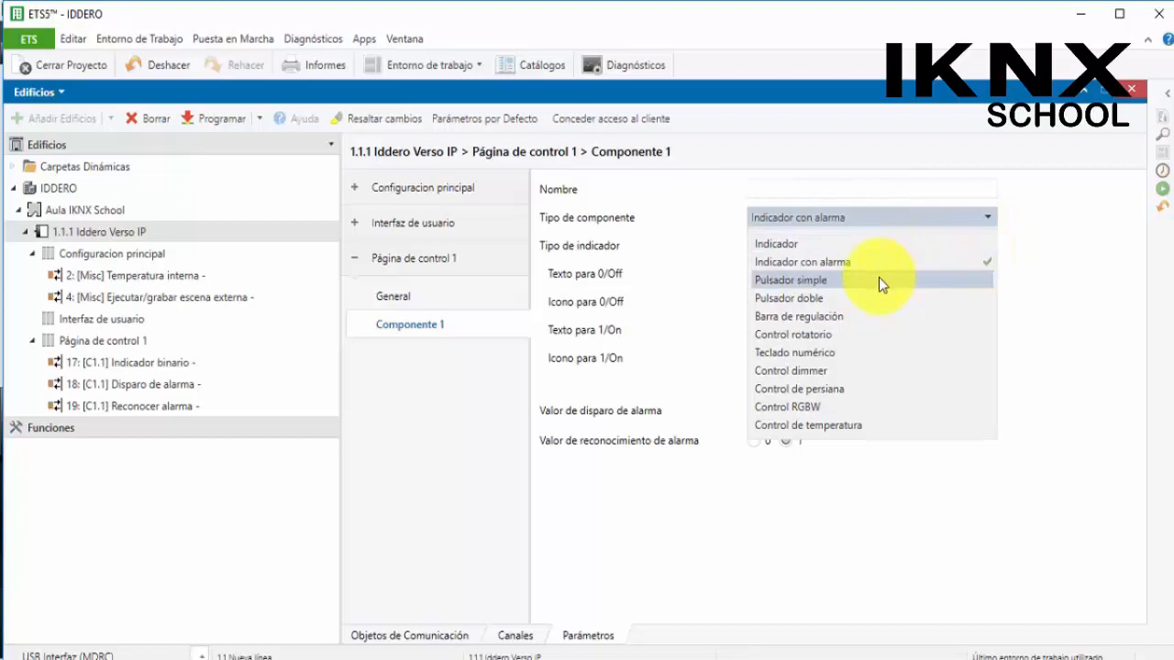
click(878, 277)
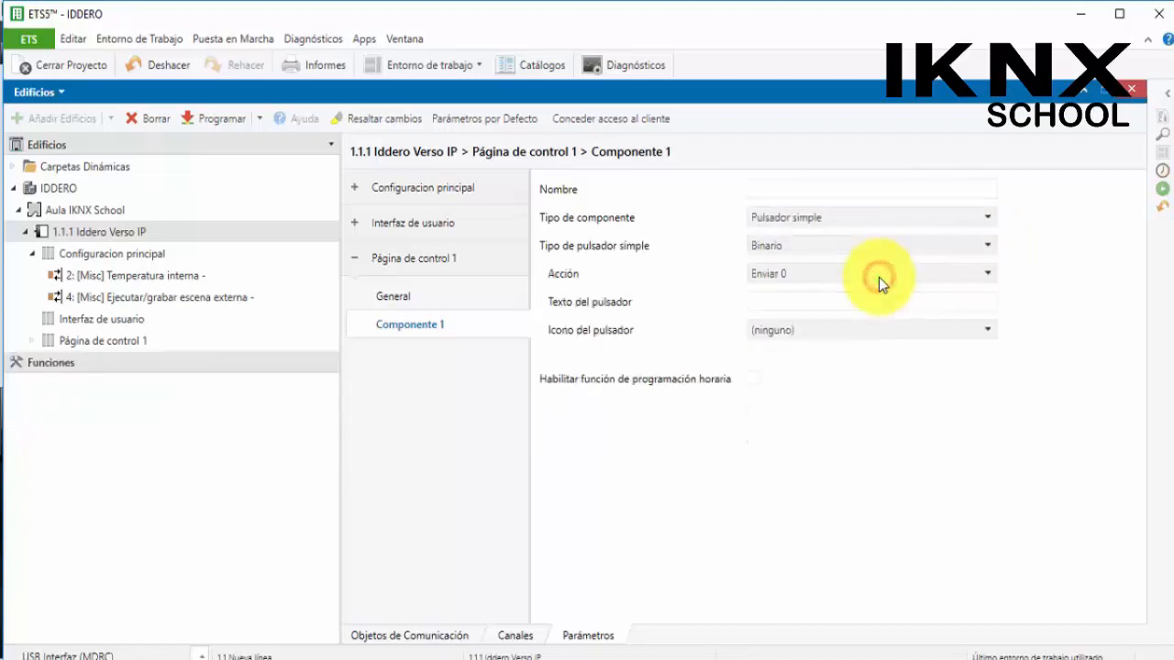
click(869, 244)
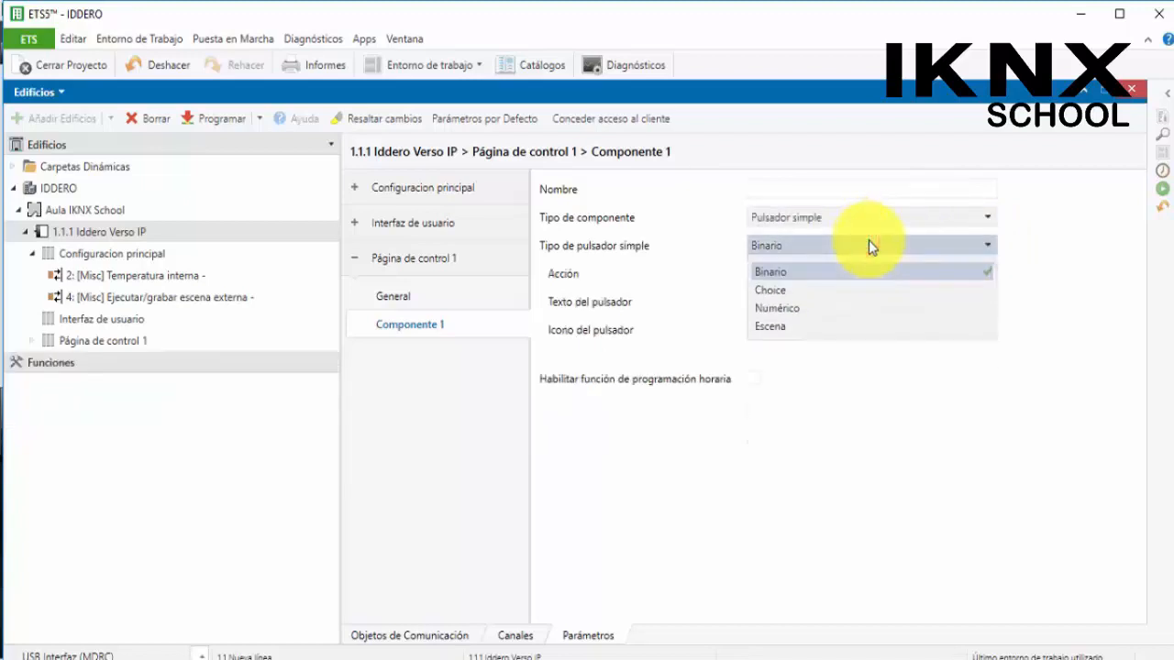
click(777, 291)
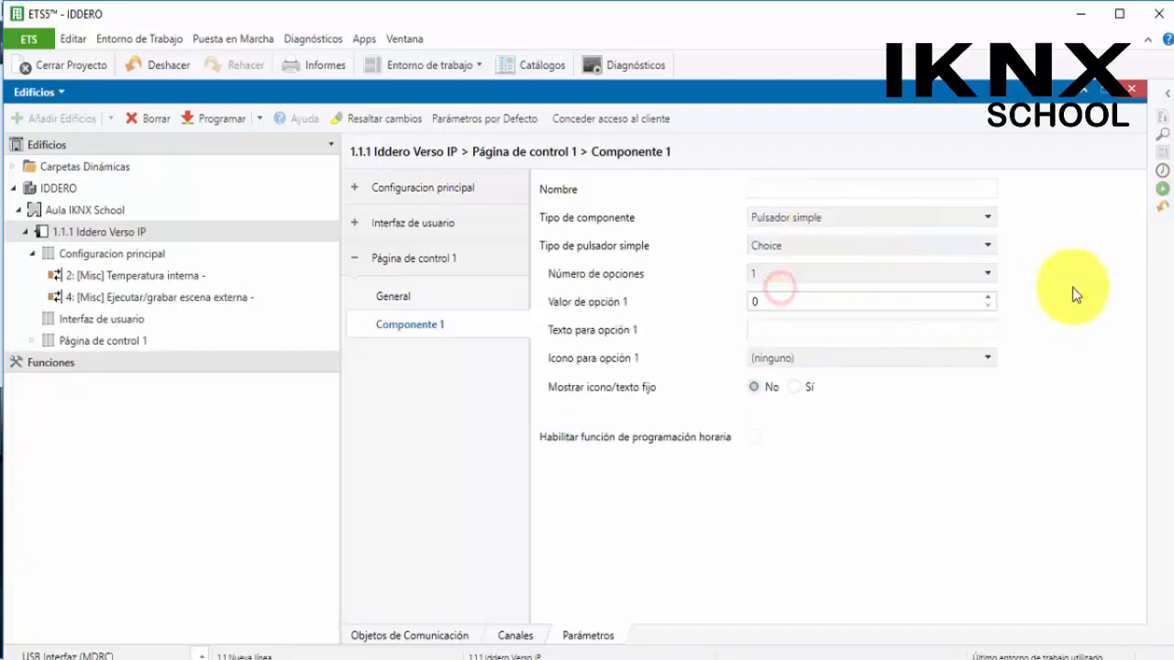
Step: Set Componente 1's simple push-button type to Binario and review the available Acción options without changing the selected one
click(868, 243)
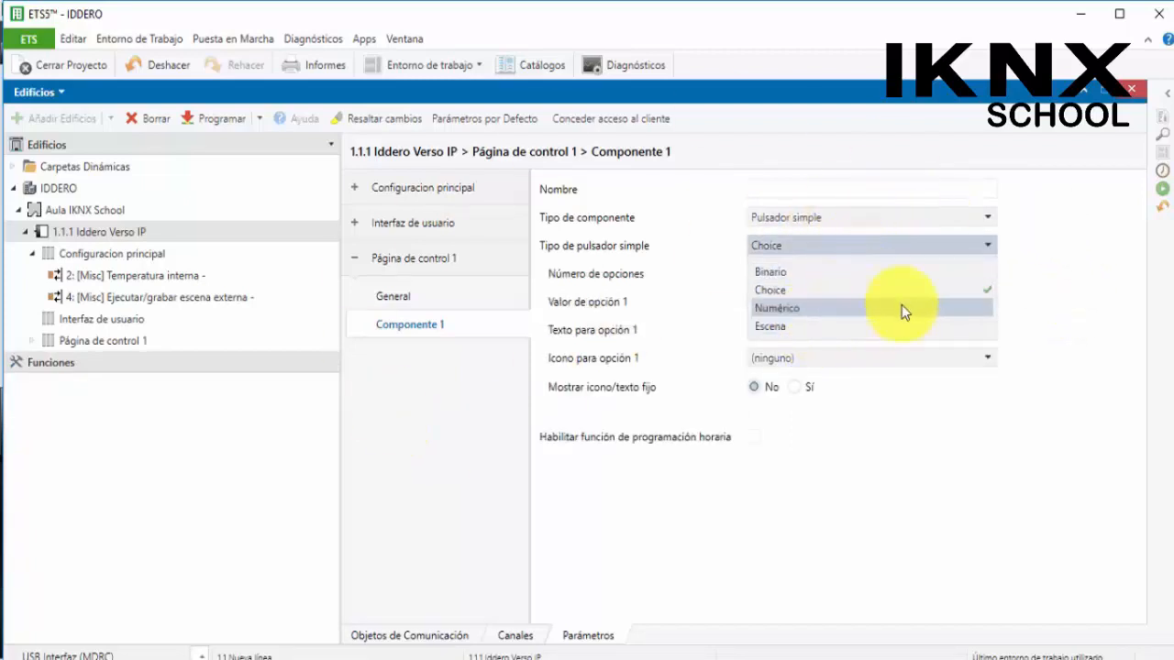
click(831, 270)
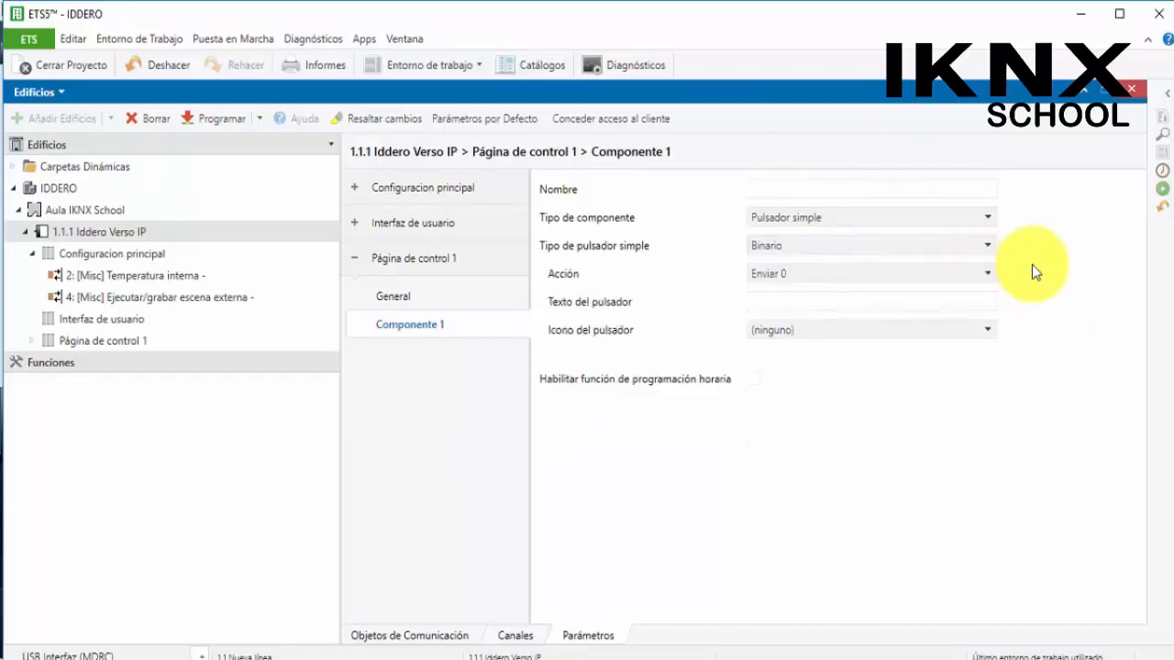
click(794, 274)
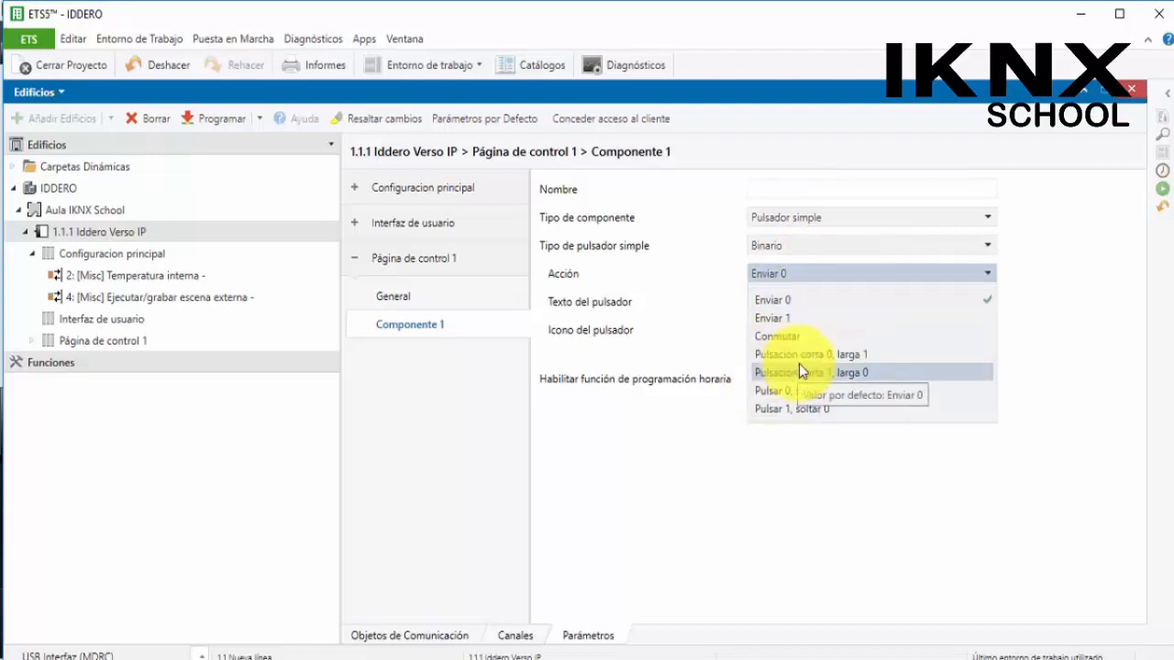
click(838, 477)
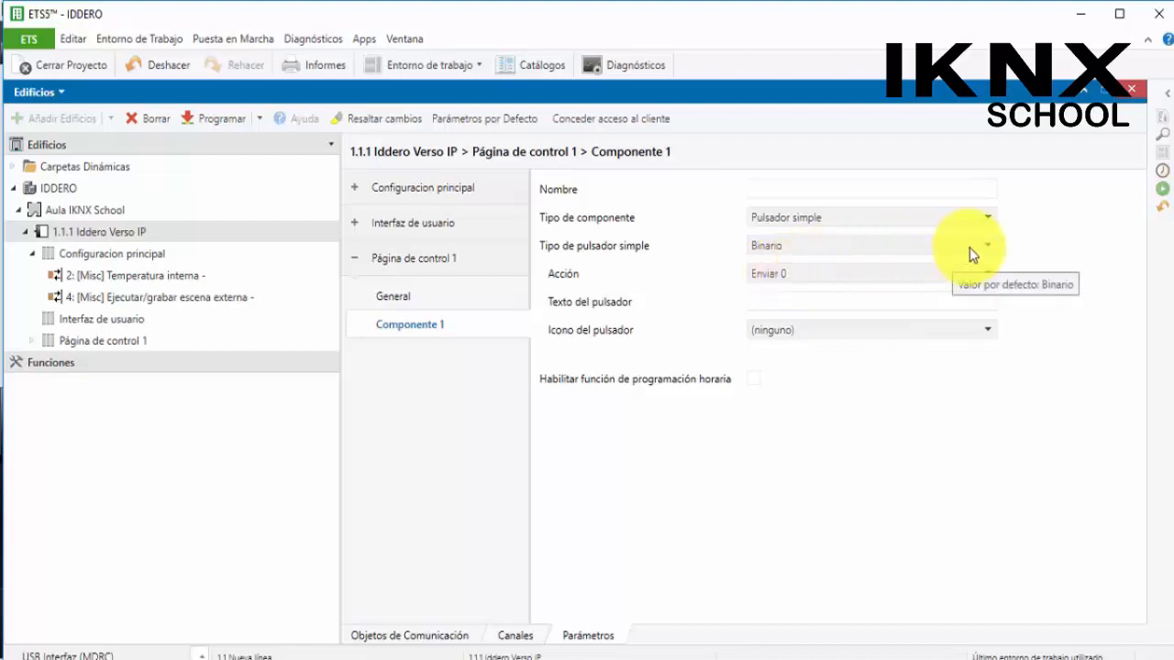
click(838, 248)
click(840, 251)
click(841, 272)
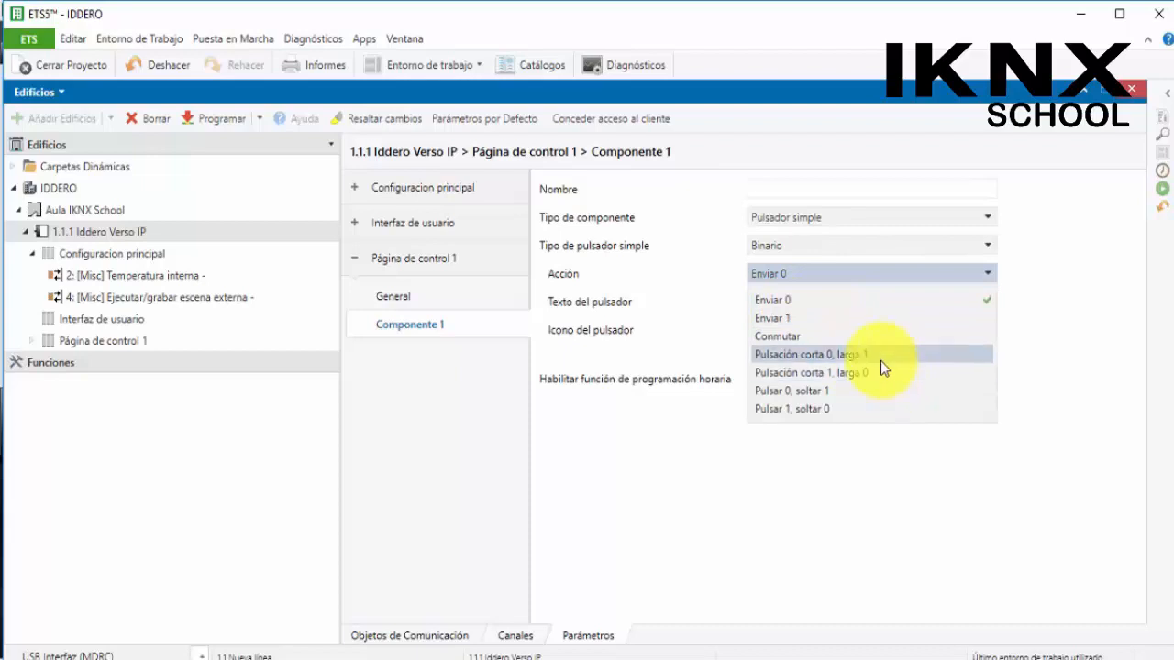
click(882, 503)
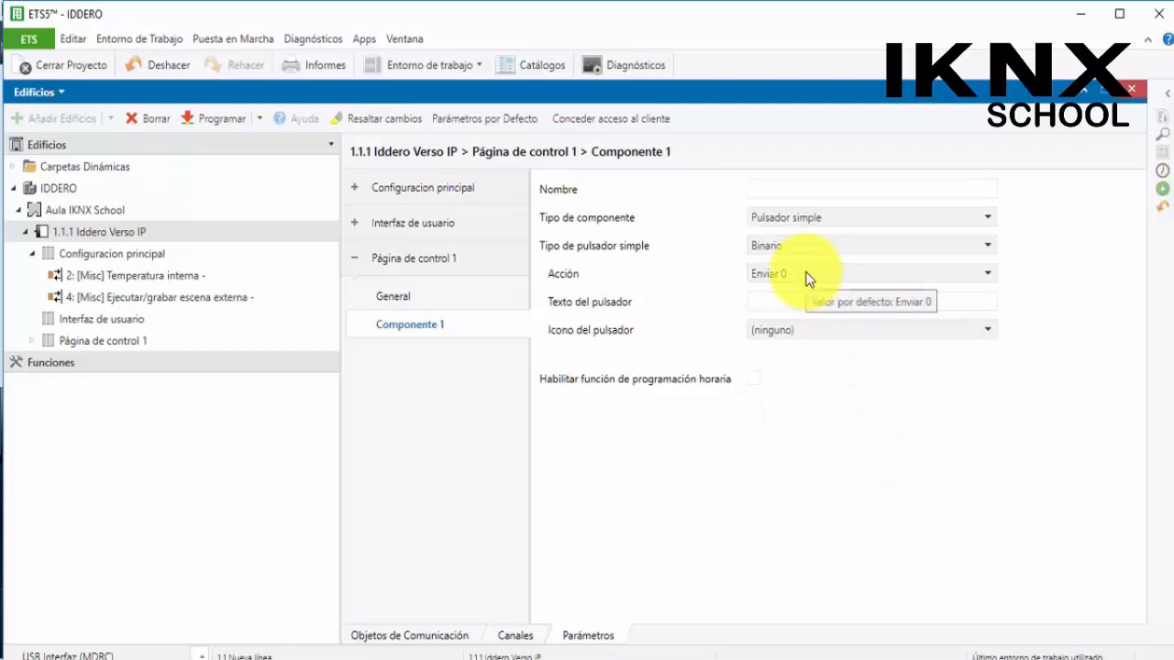
Step: Make the simple push-button Numérico with Porcentaje data, sending values A/B on short/long press
click(791, 244)
click(819, 309)
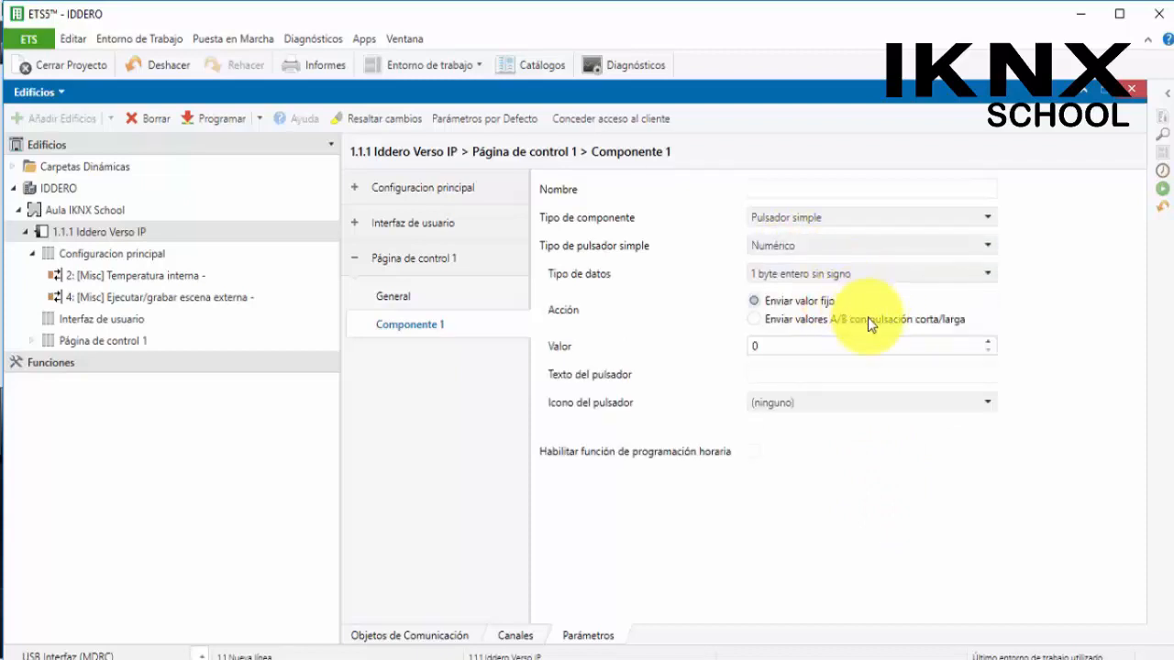
click(835, 271)
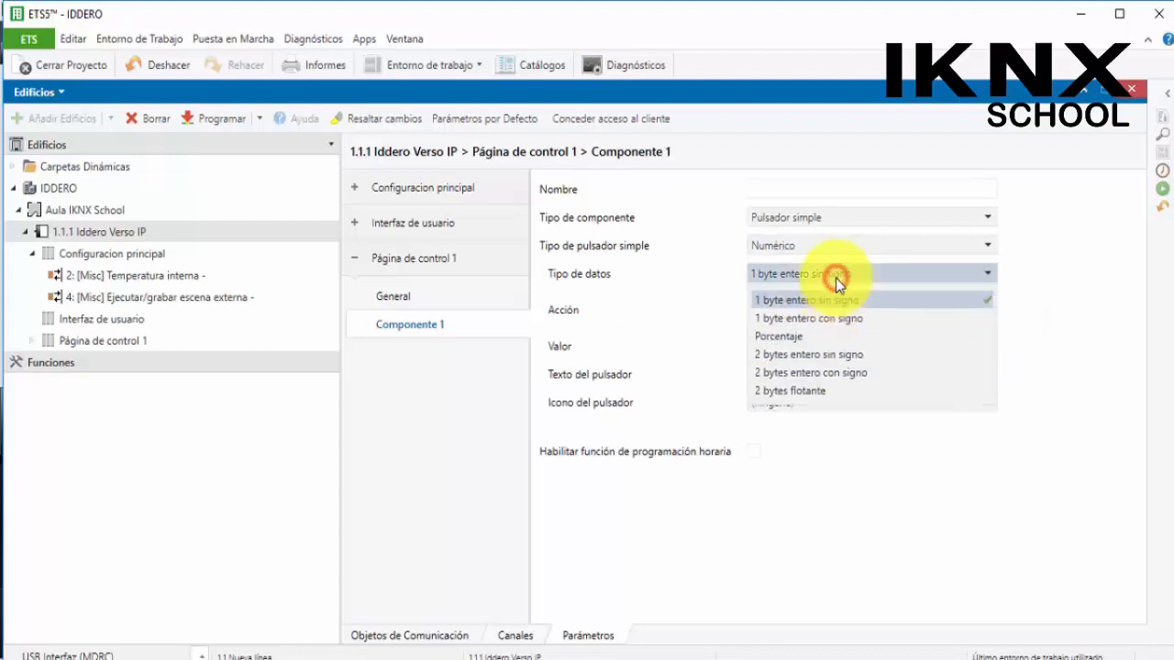
click(848, 339)
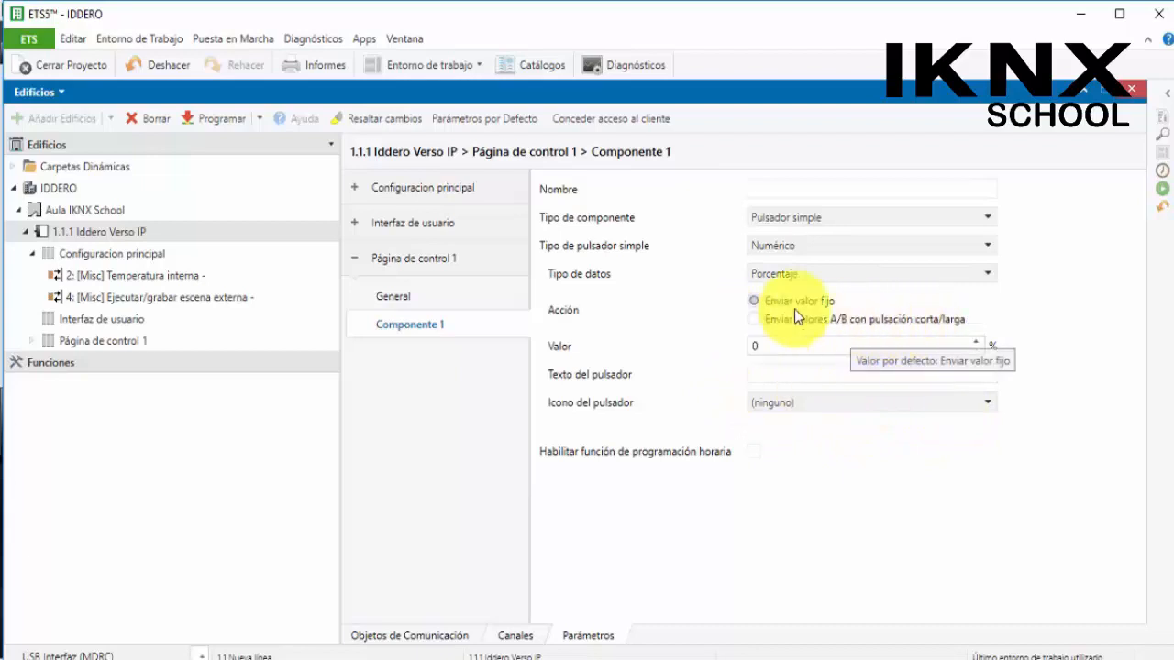
click(756, 319)
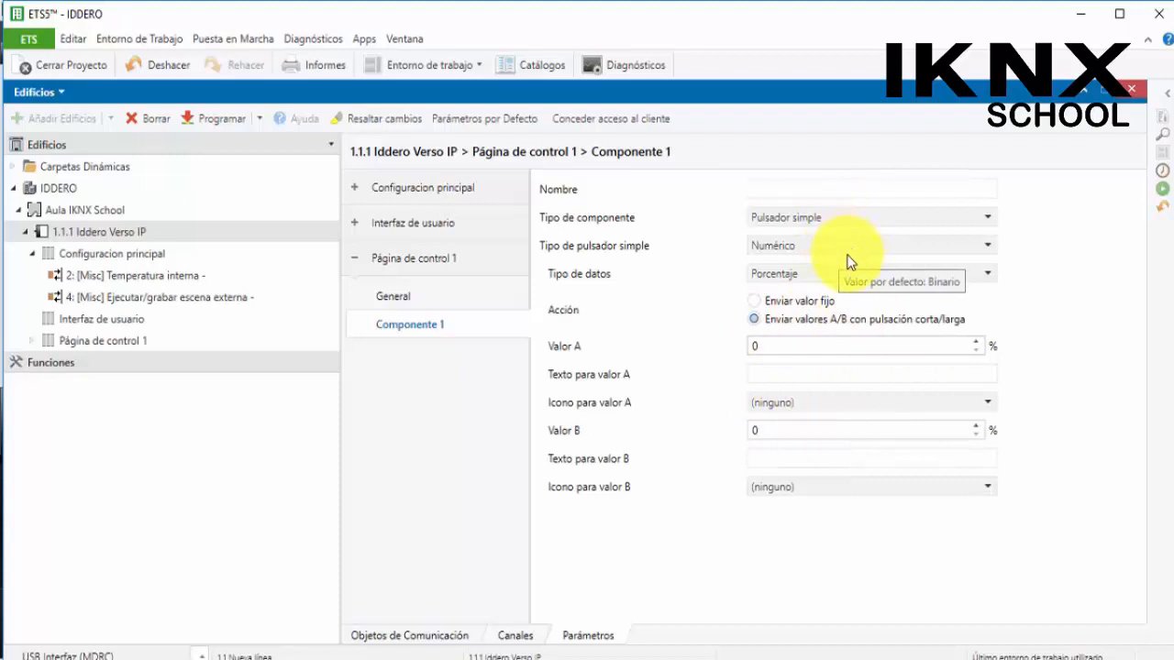
Step: Set Componente 1's component type to Pulsador doble and its double push-button type to Enumerado
click(819, 218)
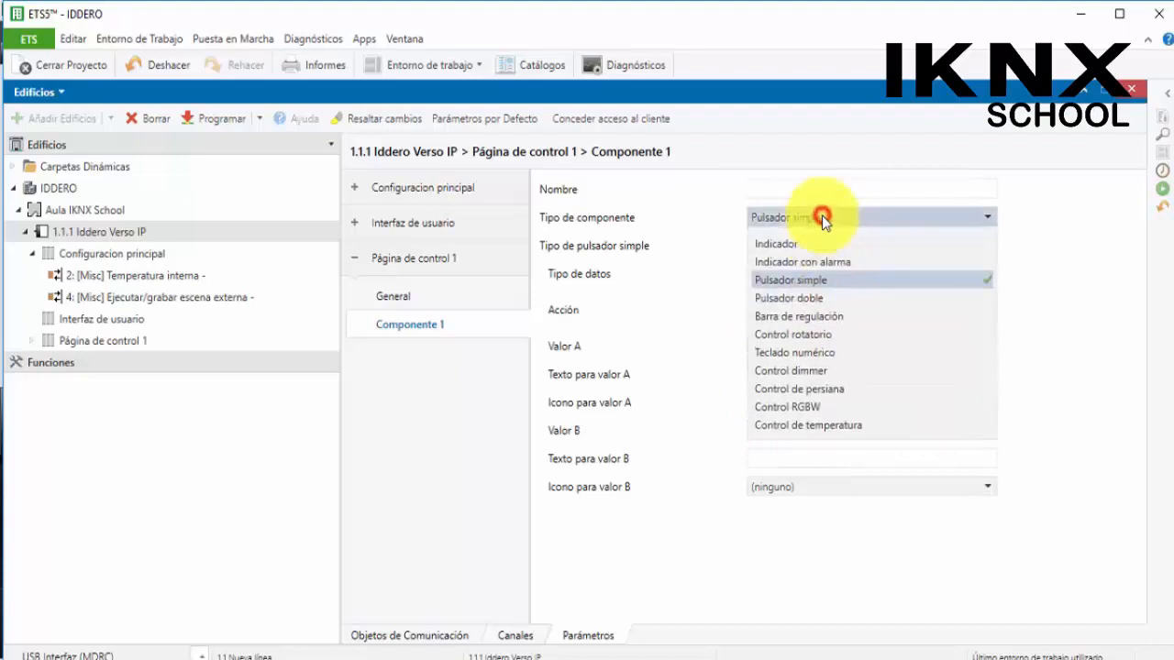
click(792, 299)
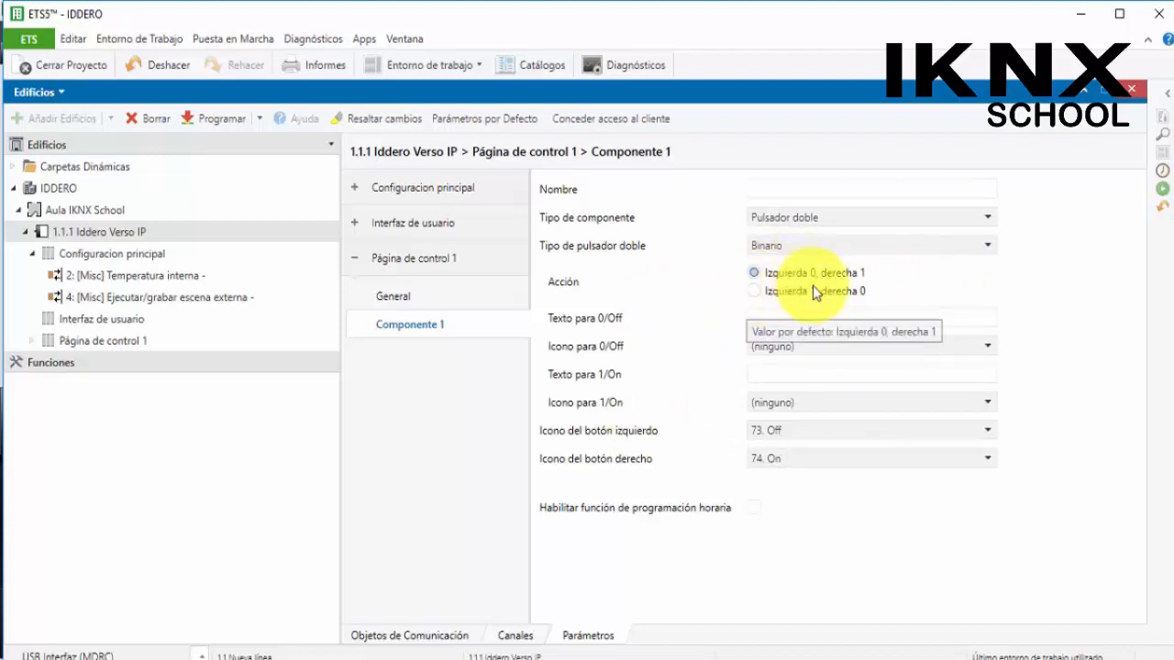
double_click(843, 249)
click(844, 250)
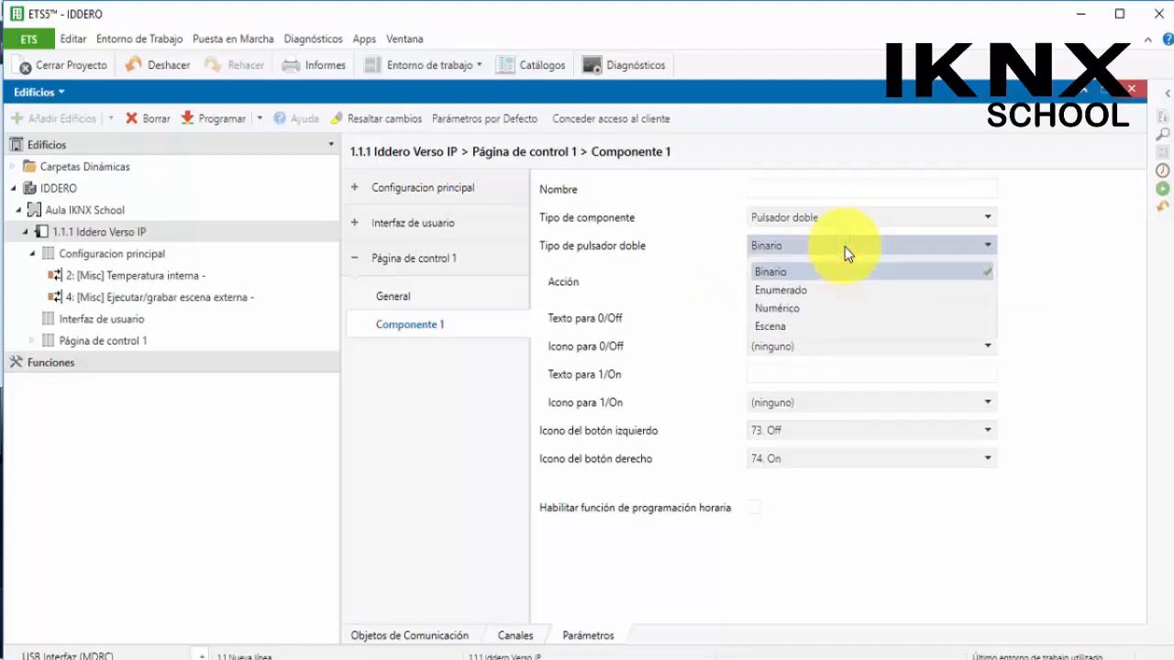
click(785, 291)
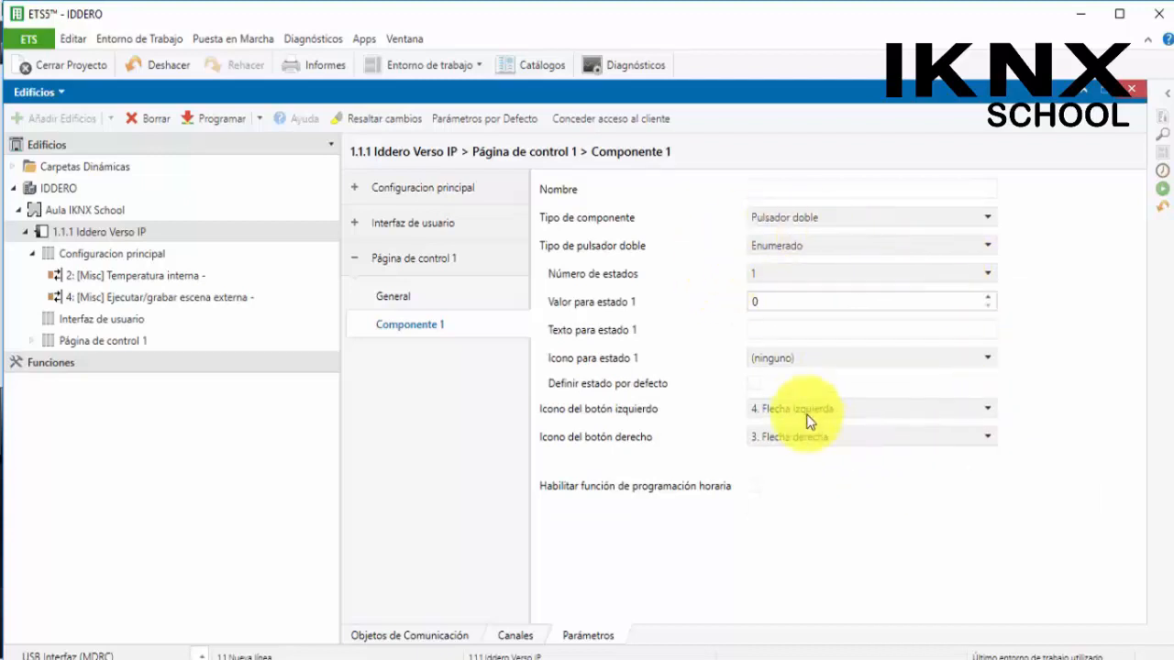
Step: Set the enumerated double push-button's number of states to 6 and inspect the value and icon settings of state 1
click(885, 270)
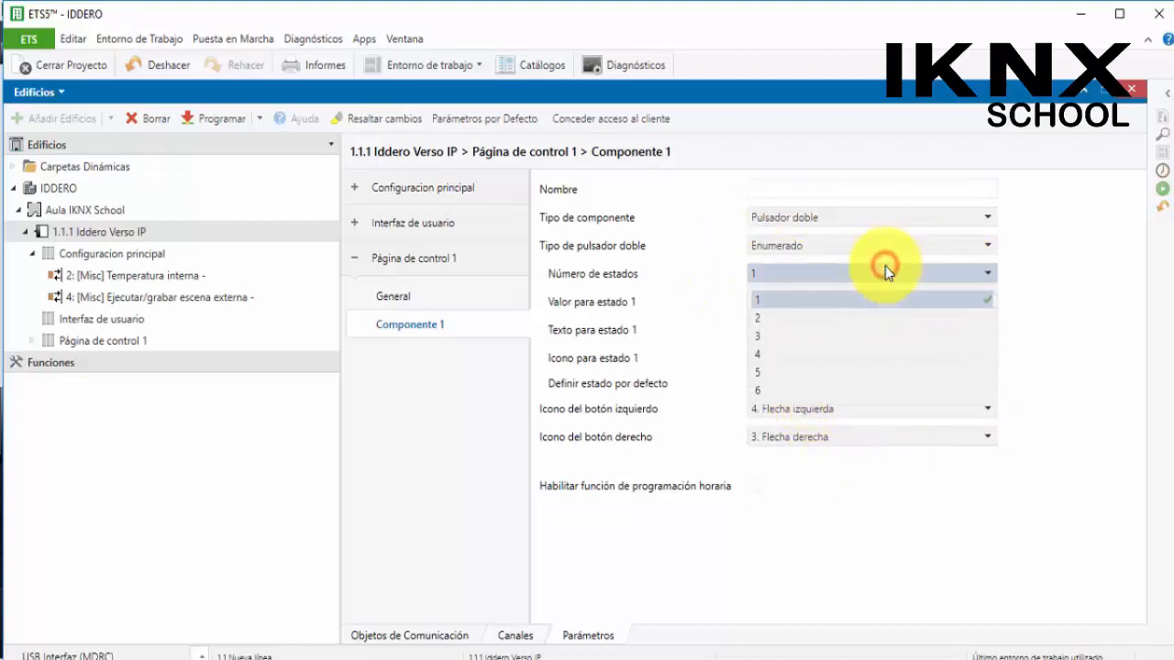
click(860, 390)
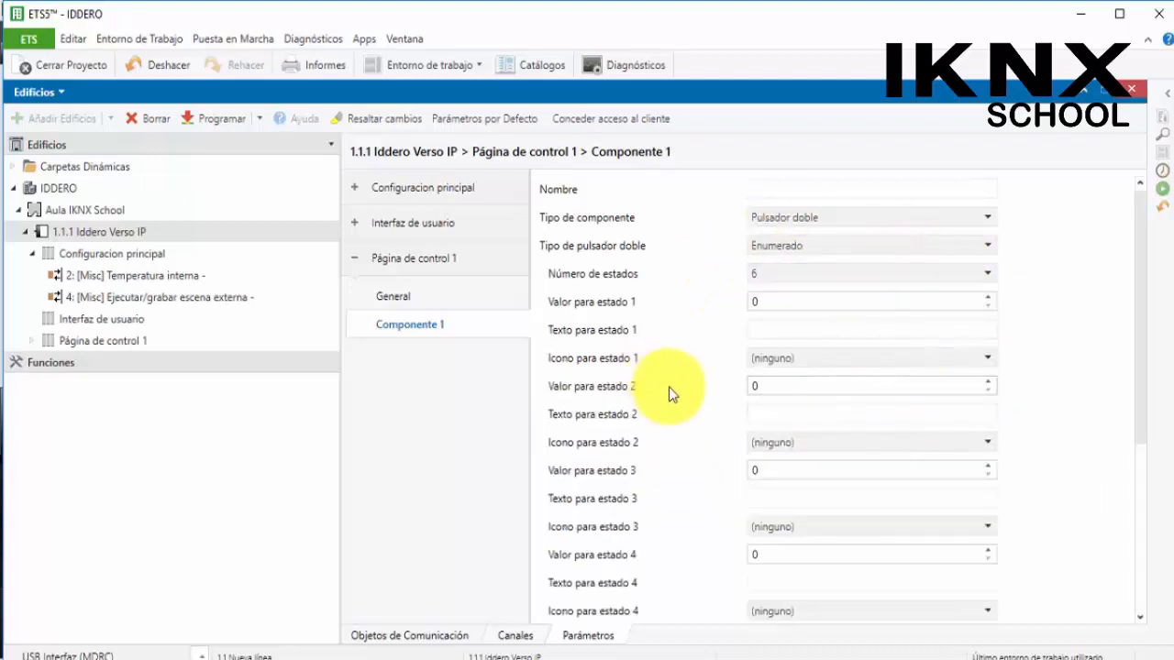
click(790, 357)
click(789, 359)
click(760, 304)
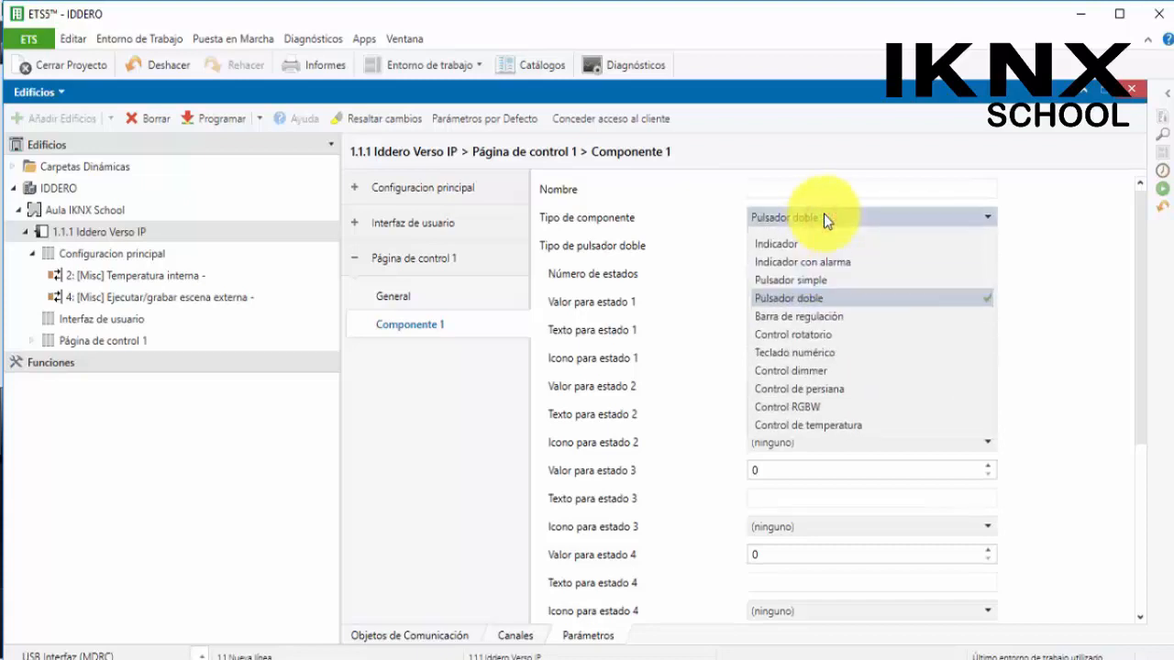
Step: Set Componente 1's component type to Barra de regulación with Porcentaje data and a minimum bar value of 40%
click(856, 319)
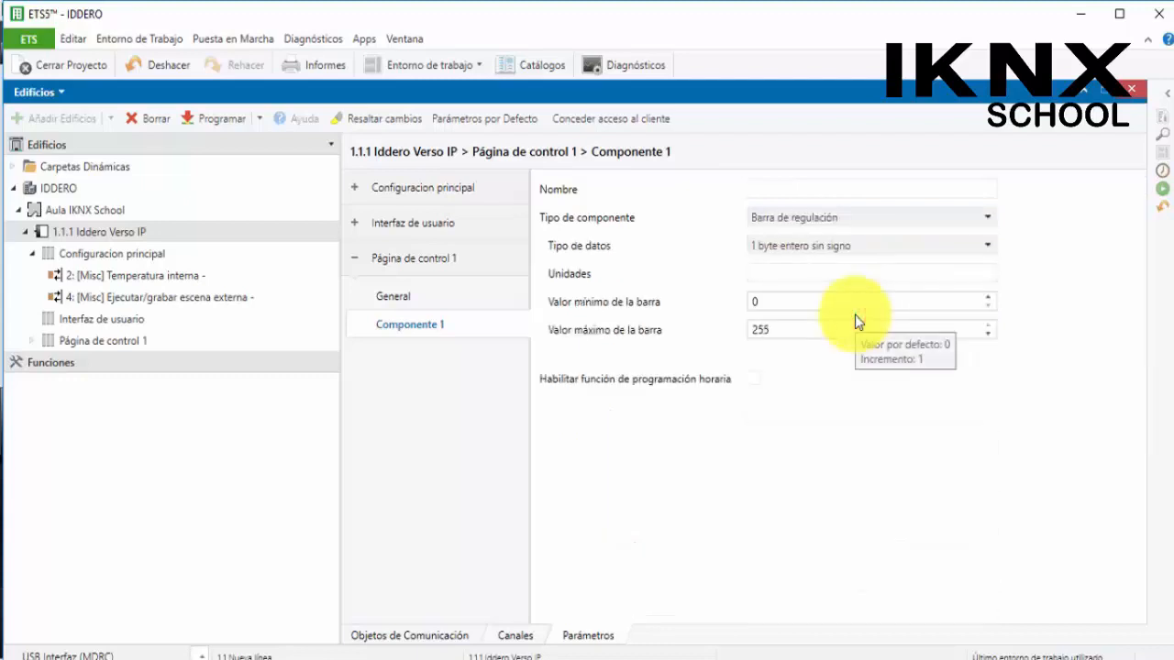
click(949, 246)
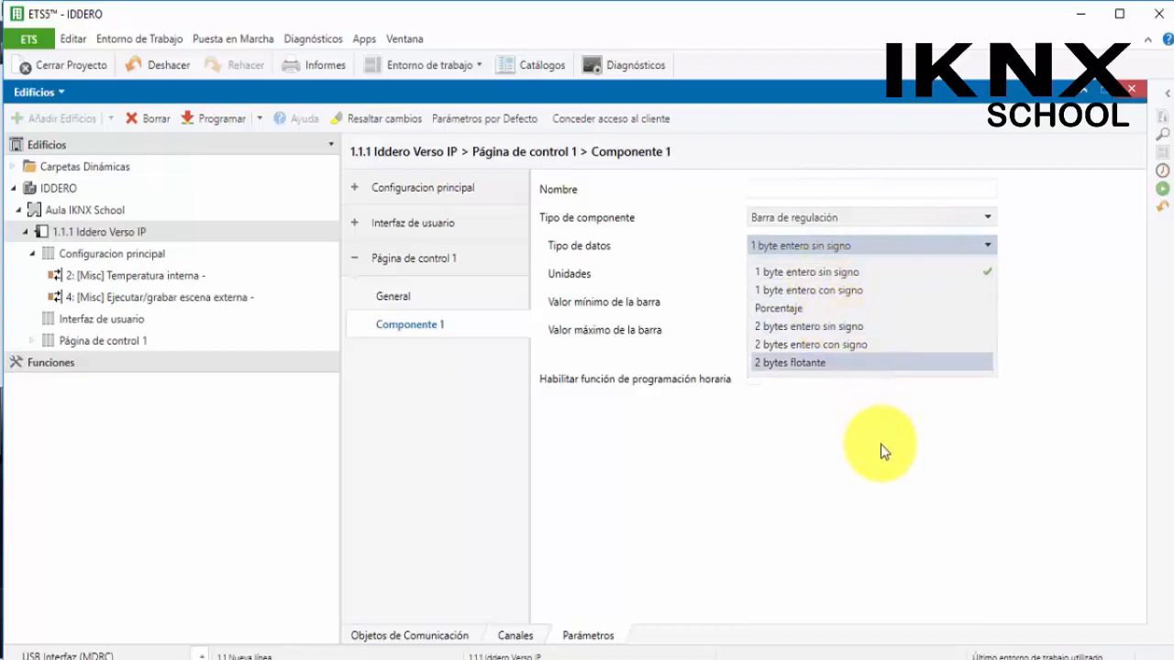
click(852, 424)
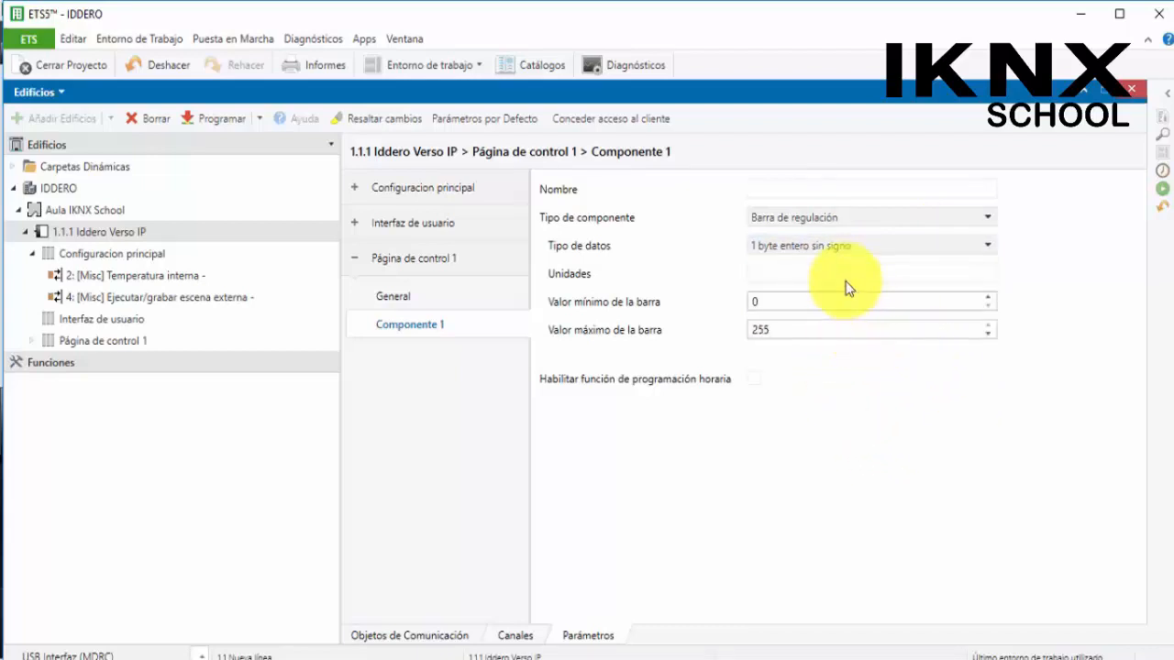
click(827, 247)
click(811, 309)
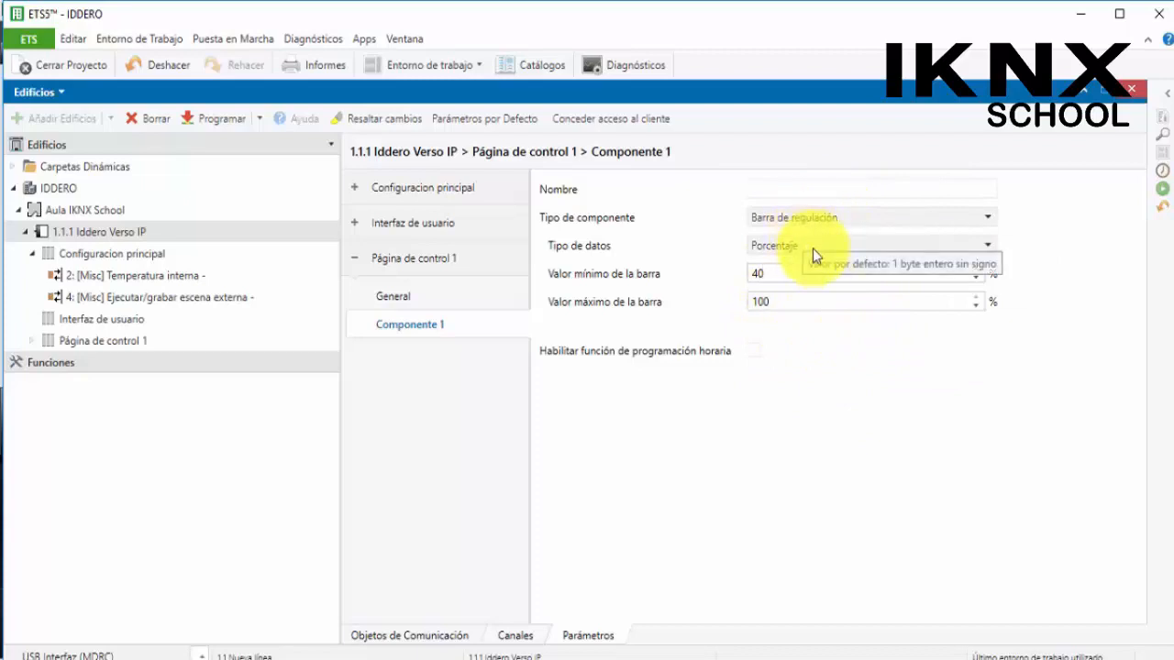
Step: Review the data type options of the regulation bar without changing the selection
click(809, 222)
click(807, 220)
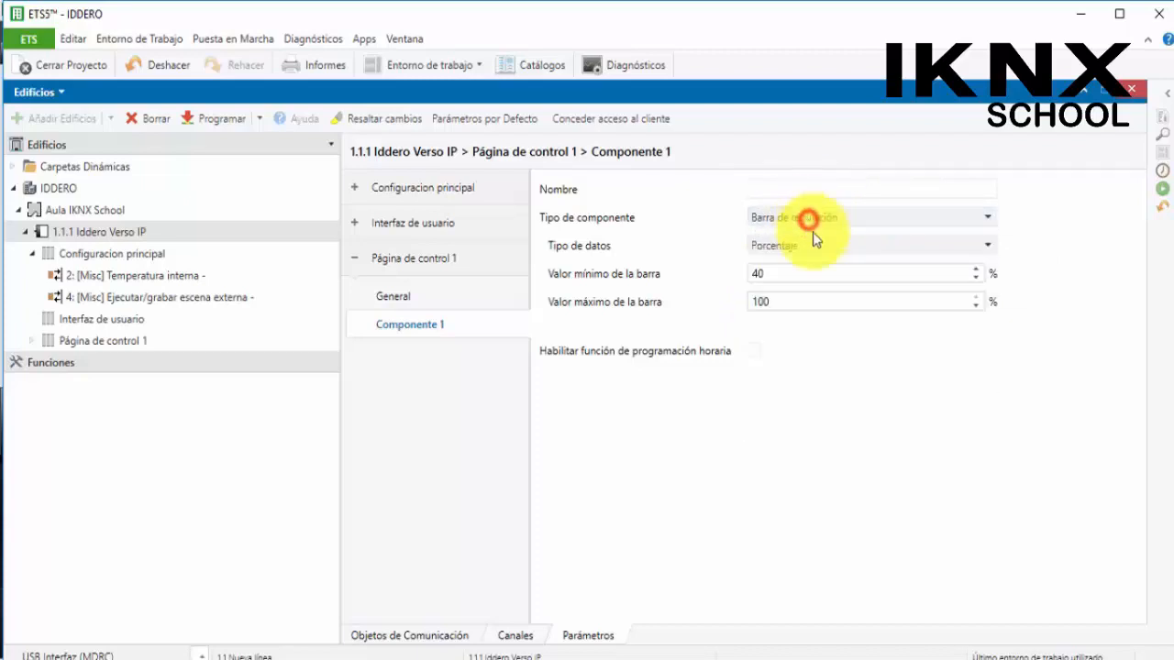
click(812, 246)
click(814, 246)
click(814, 246)
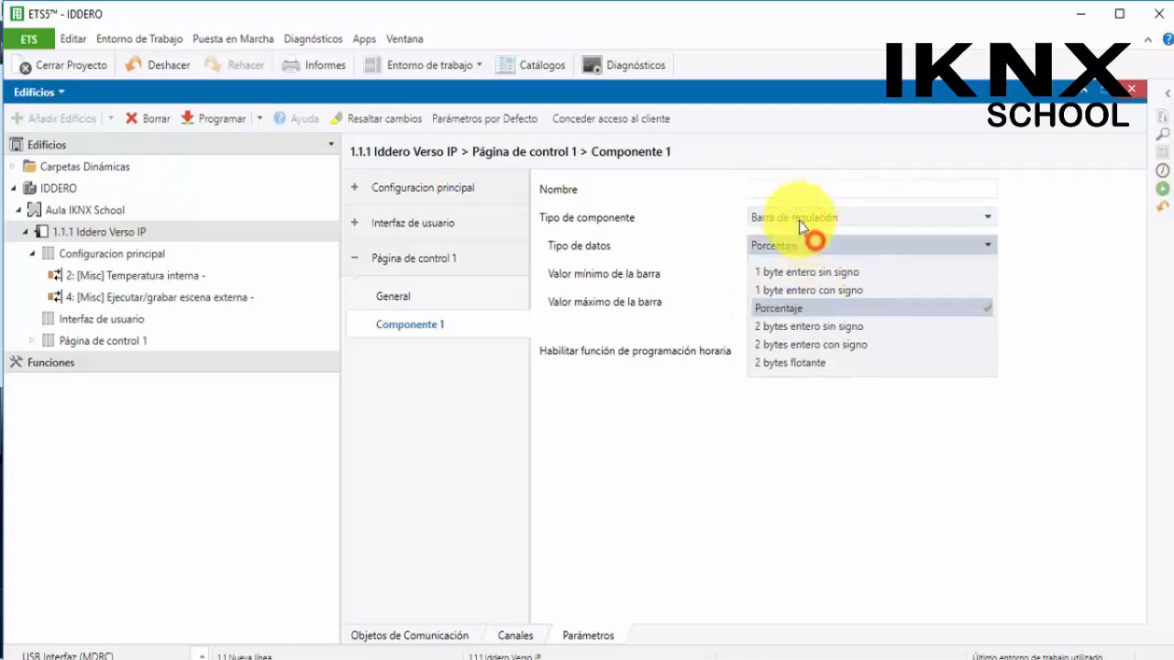
click(805, 429)
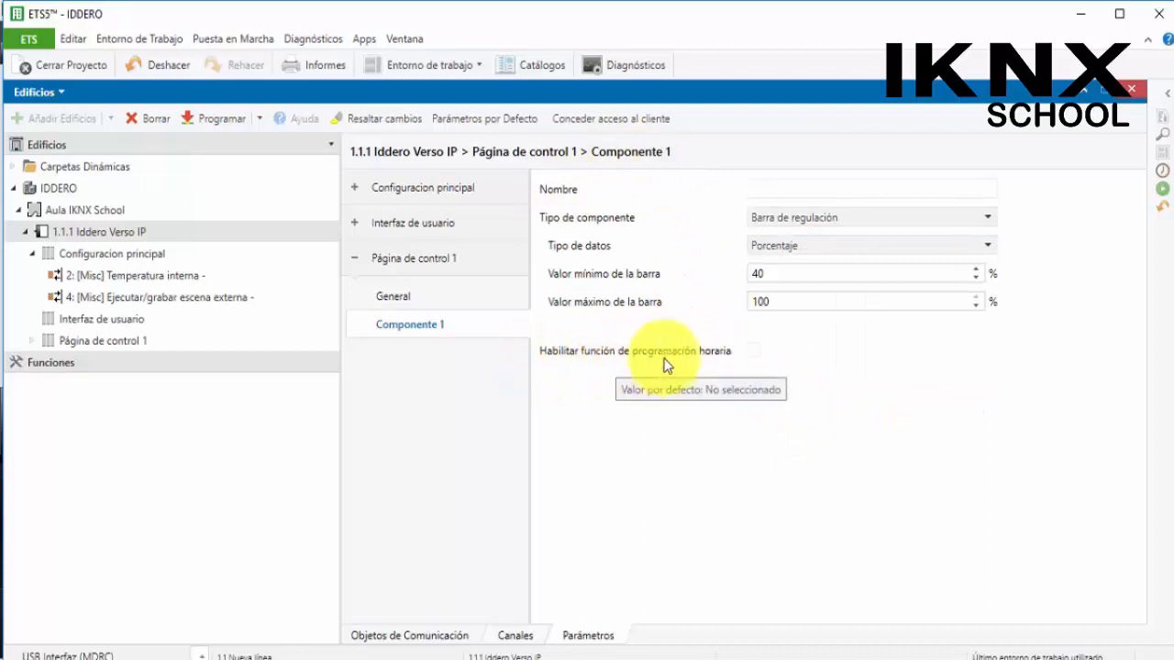
Step: Try the regulation bar's time scheduling function, checking the schedule group options and the groups' block objects, and disable it again
click(753, 353)
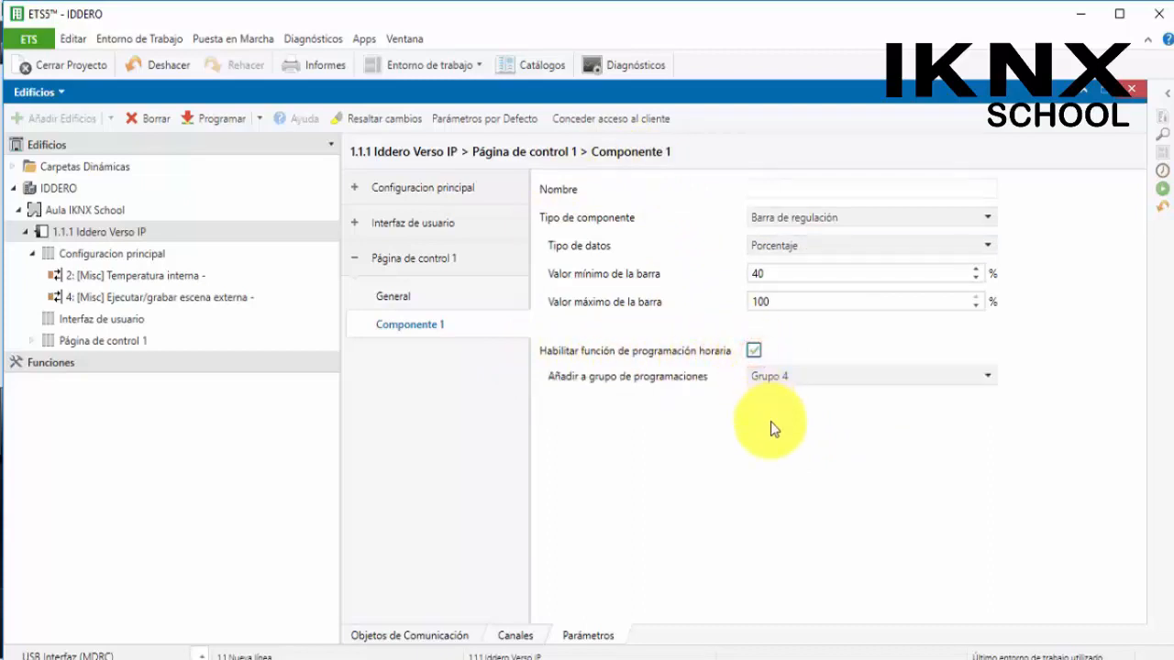
click(771, 376)
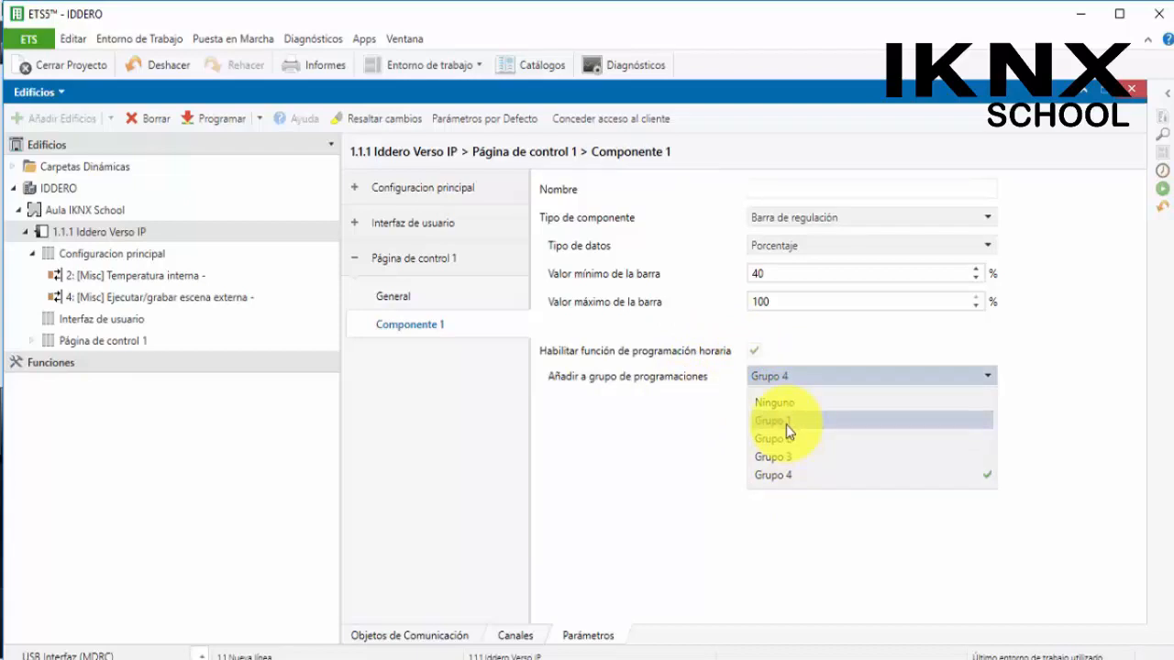
click(355, 187)
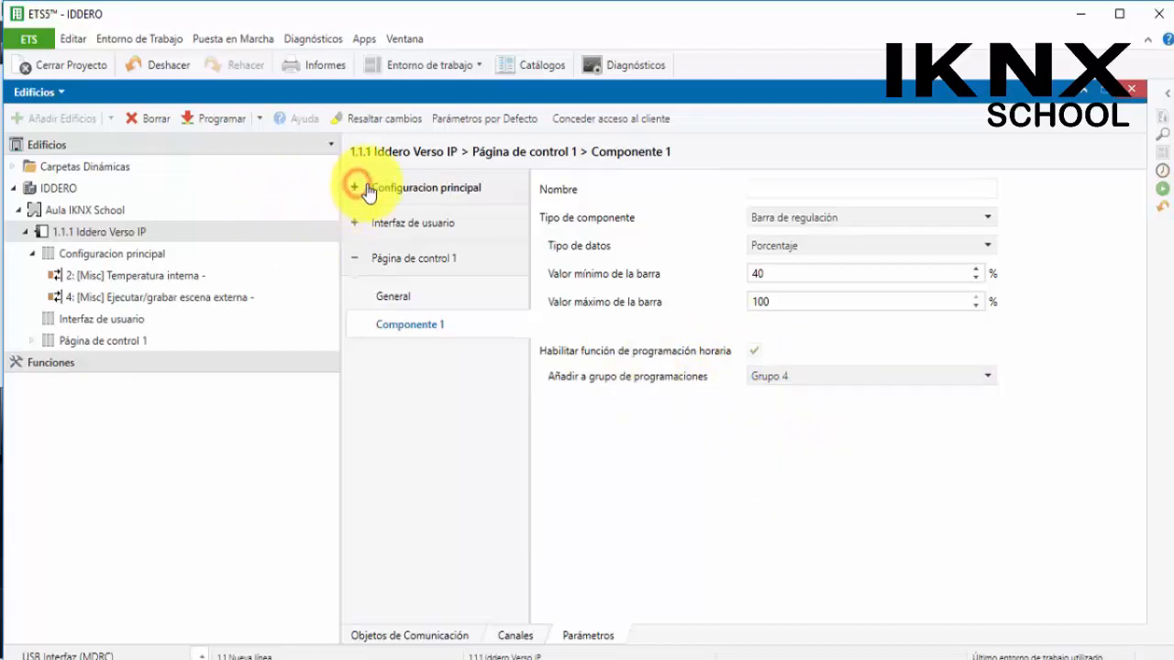
click(355, 188)
click(426, 282)
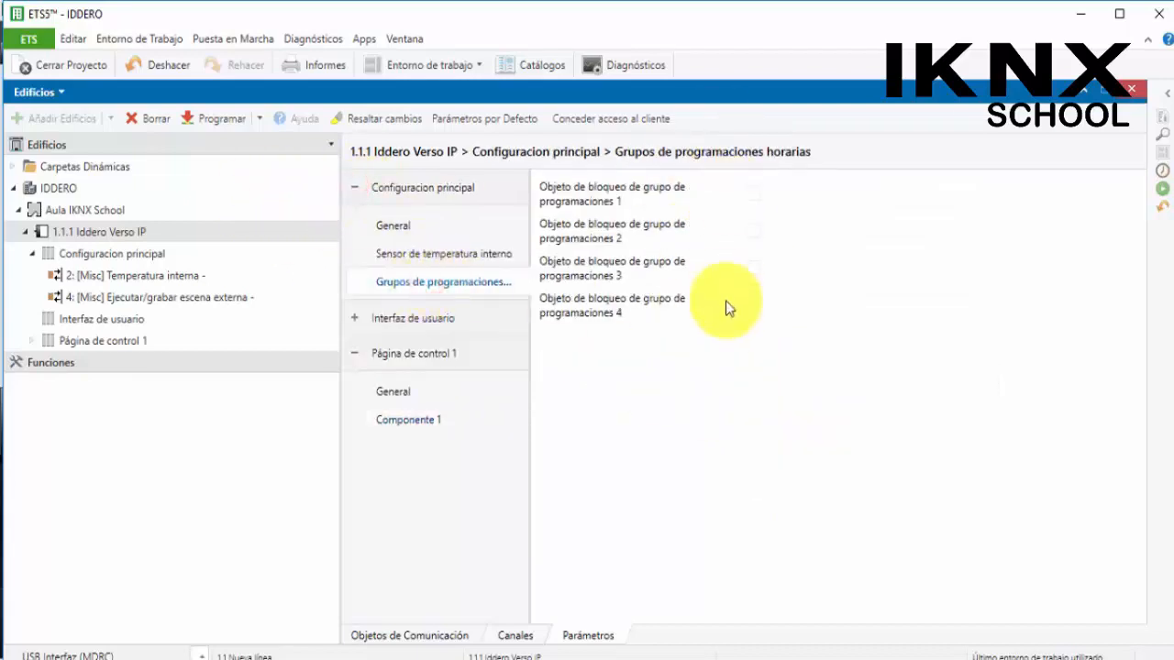
click(414, 421)
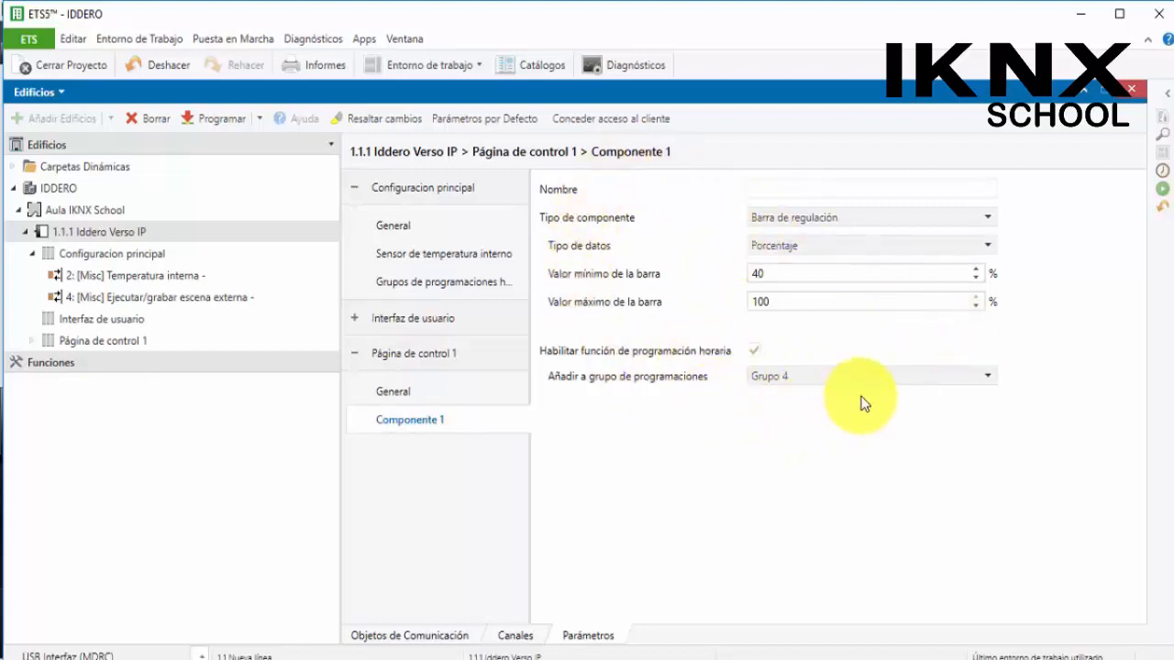
click(755, 352)
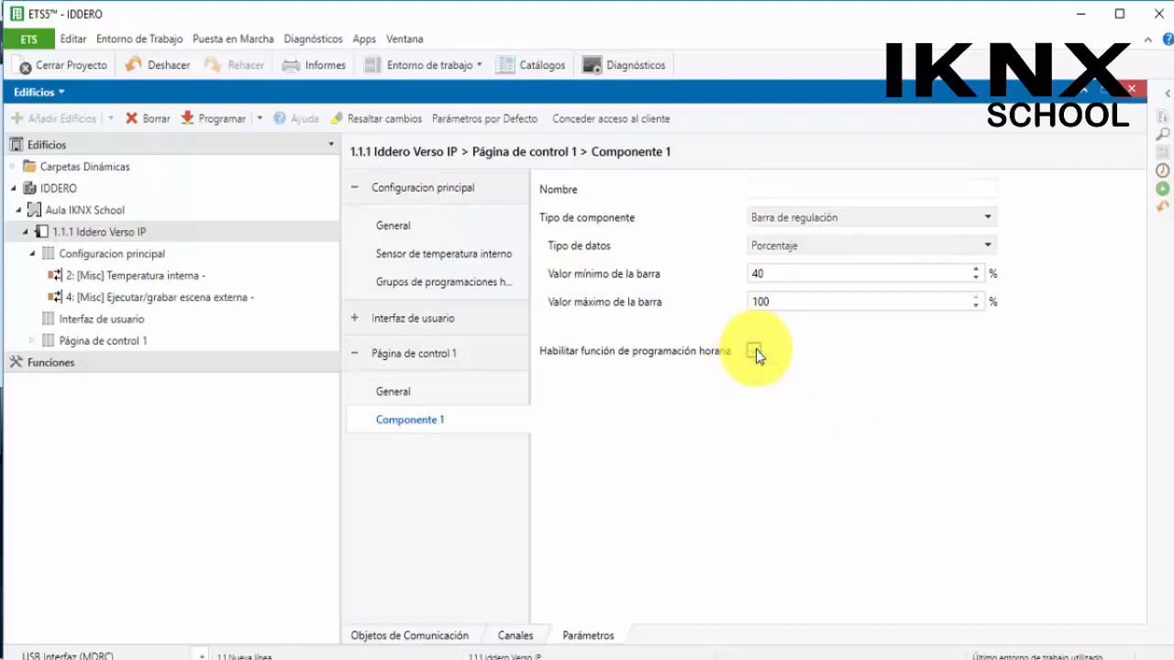
Step: Set Componente 1's component type to Control rotatorio and check its data type options without changing them
click(796, 220)
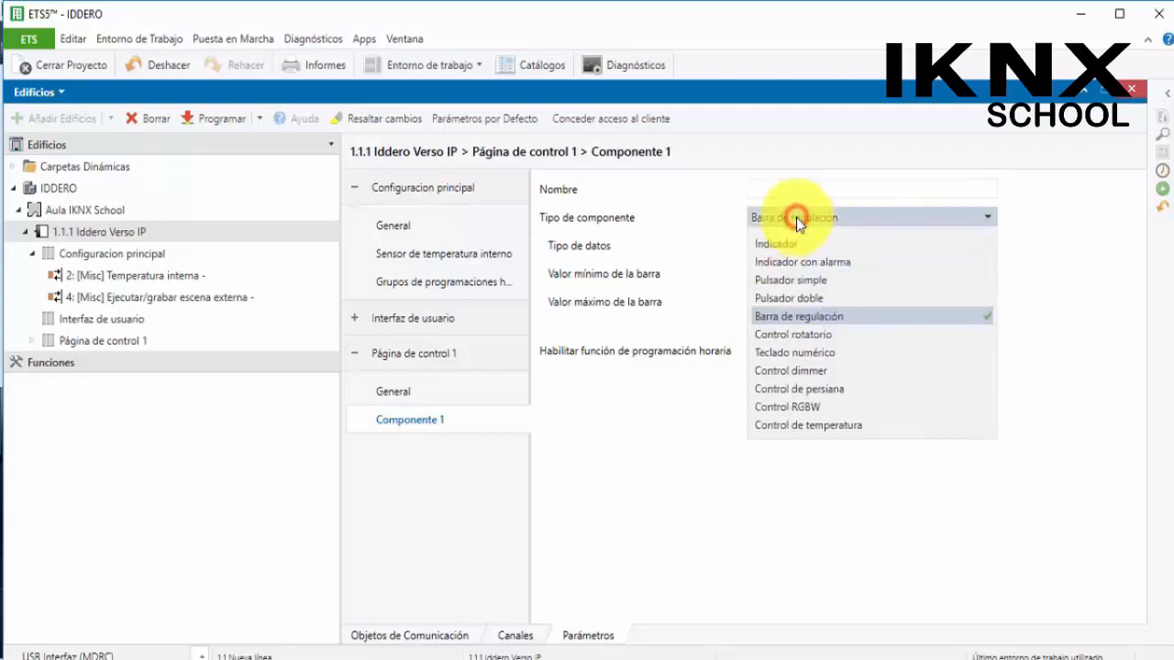
click(827, 337)
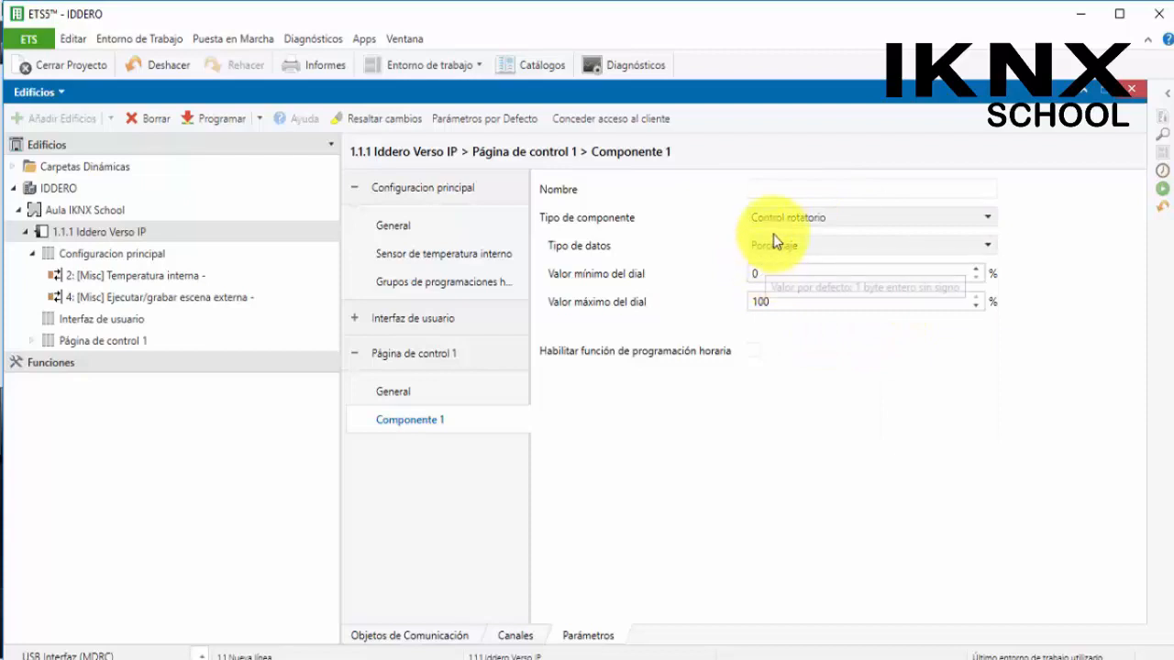
click(819, 247)
click(818, 247)
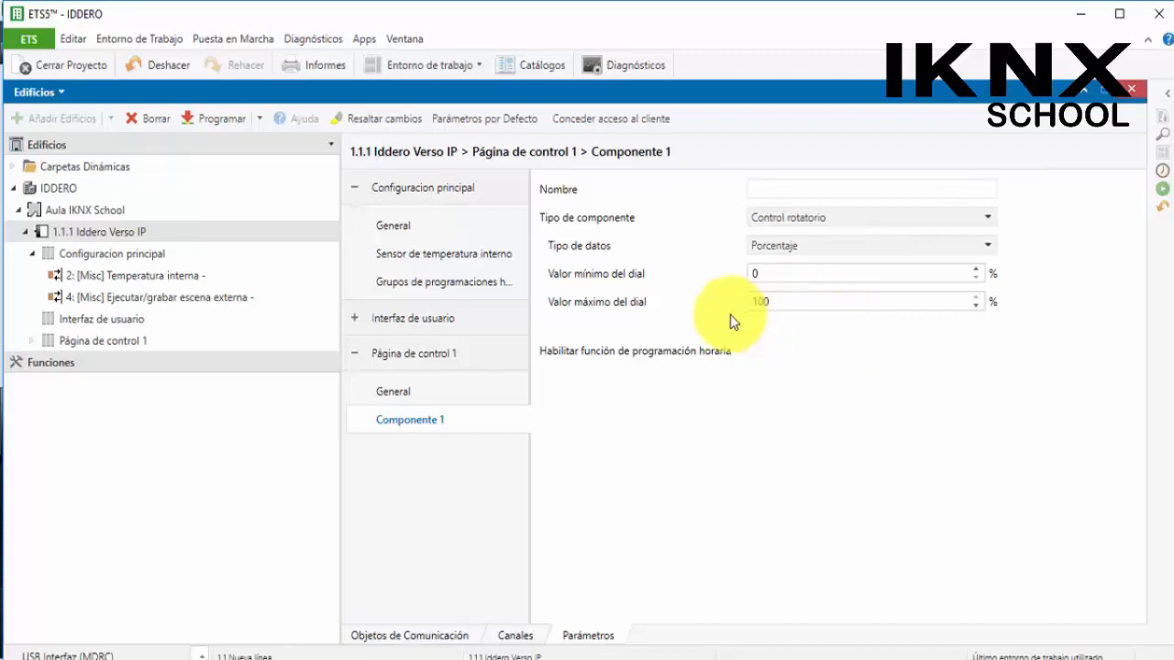
Step: Set Componente 1's component type to Teclado numérico and go to its minimum input value
click(777, 217)
click(807, 357)
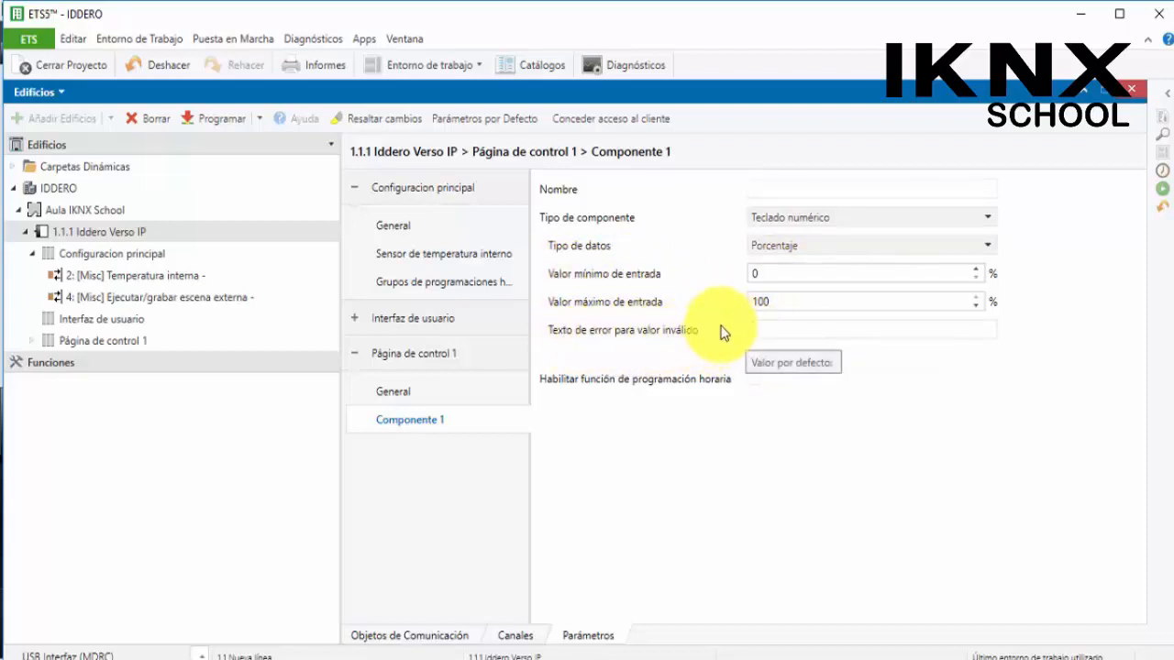
click(775, 275)
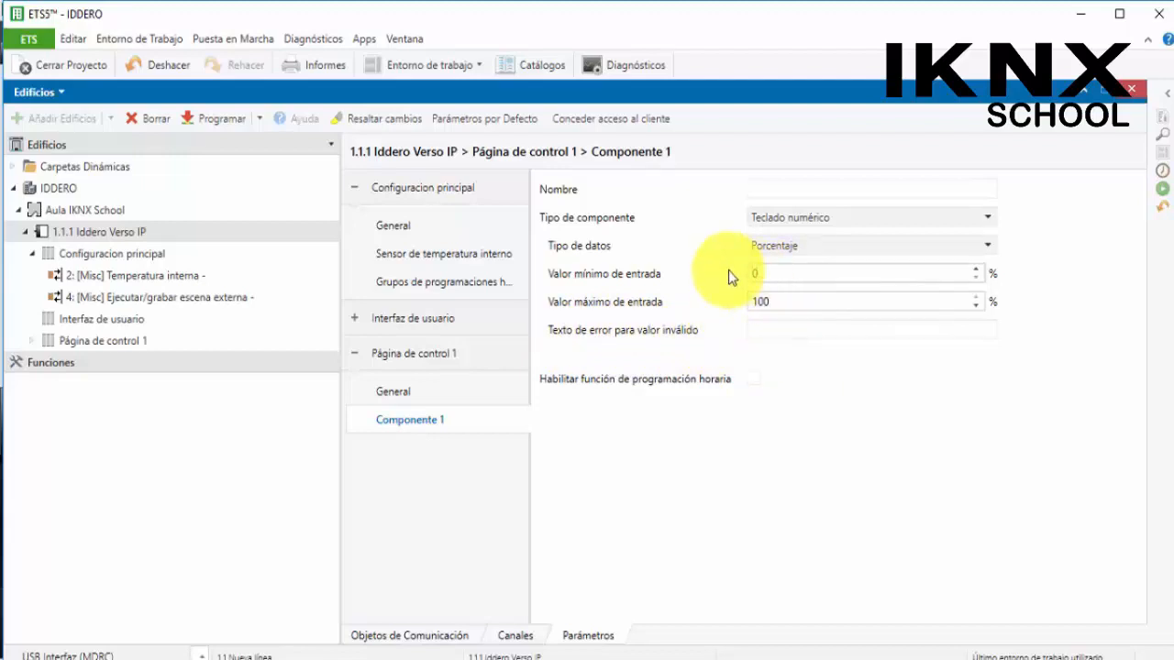
Step: Set the keypad's minimum input value to 40 %, try the invalid-value error text "Regulacion no valida", and clear that text again
click(796, 328)
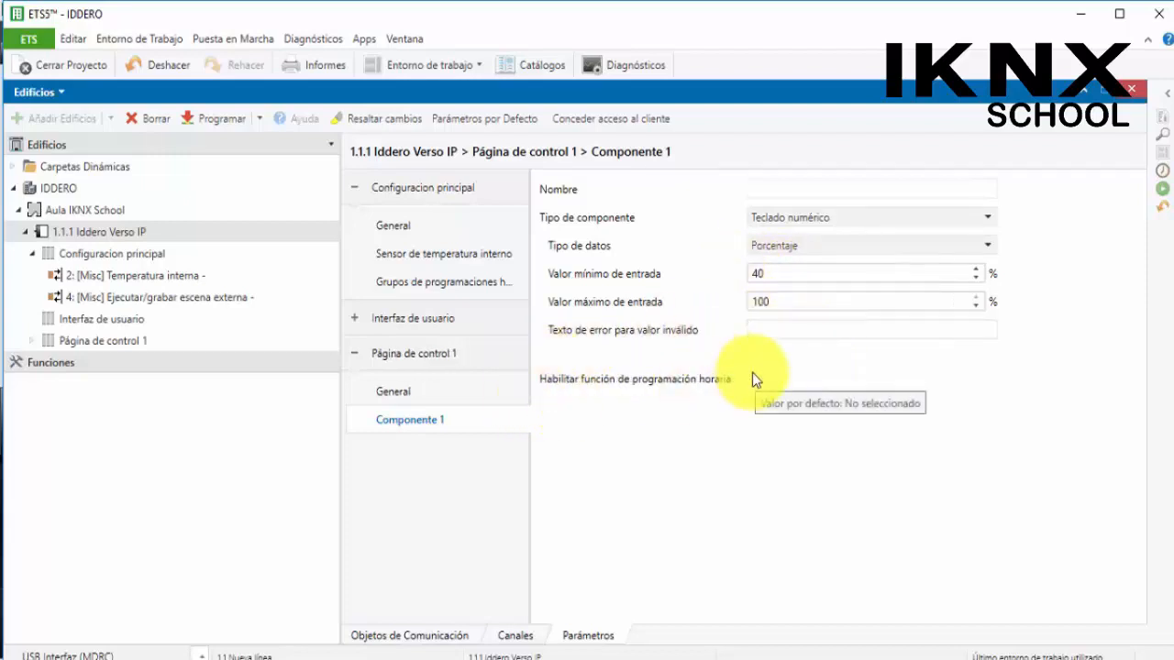
text(Regulacion no valida)
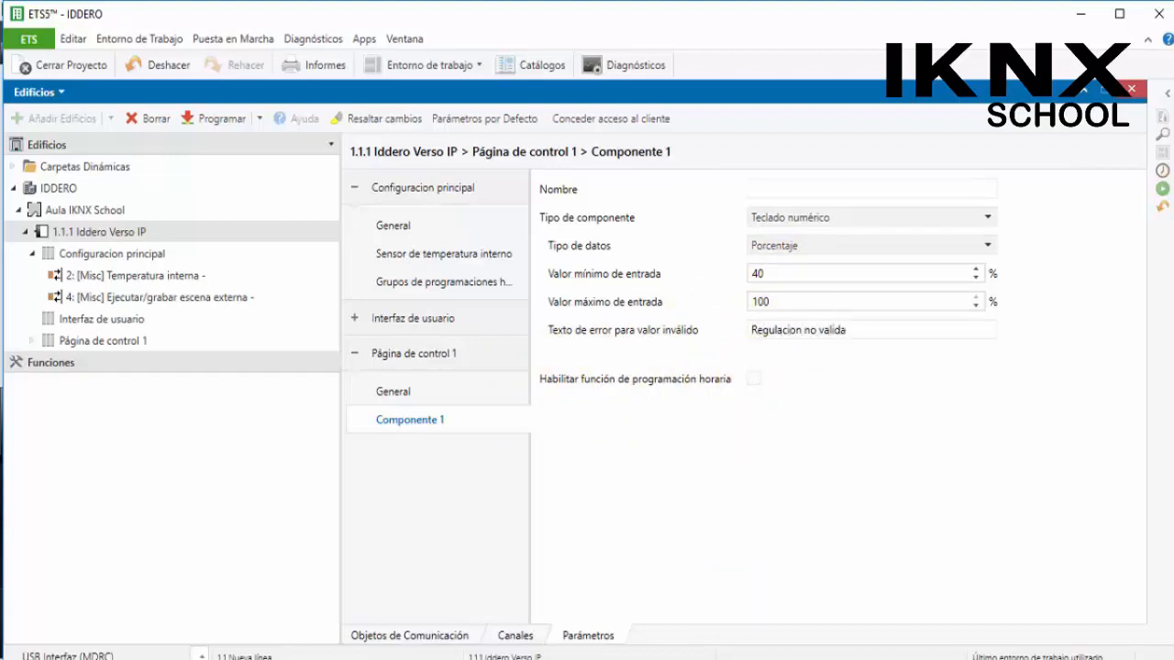
click(761, 273)
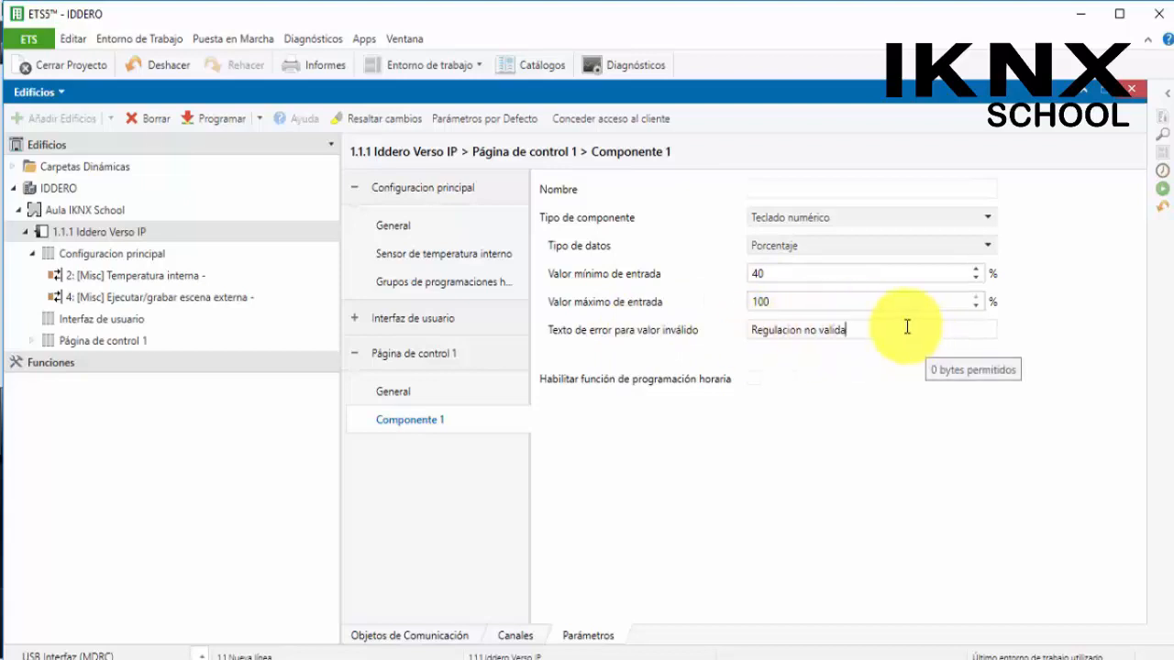
drag(905, 327, 741, 336)
key(BackSpace)
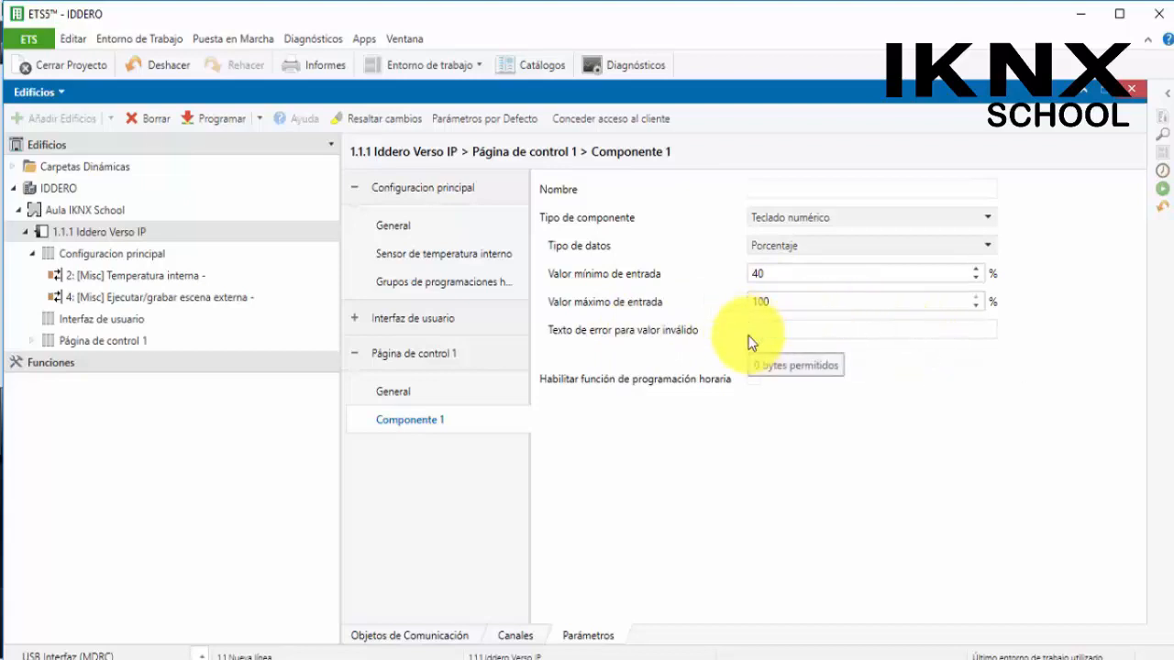
Step: Set Componente 1's component type to Control dimmer, try Regulación absoluta, and return the regulation type to Regulación relativa
click(812, 217)
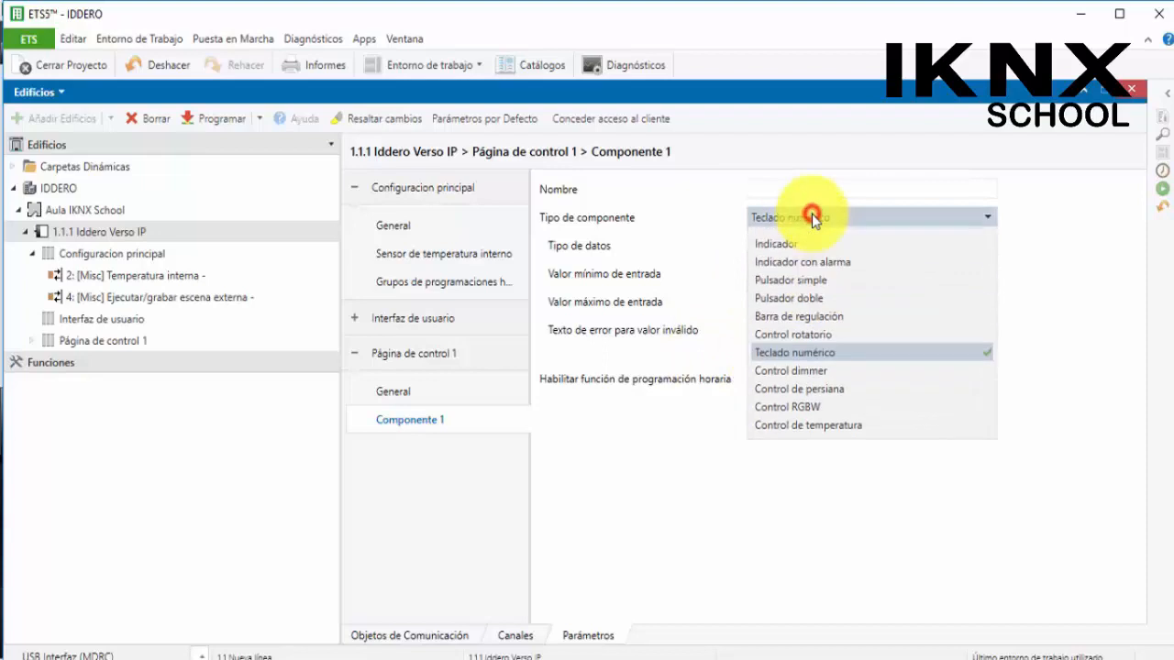
click(820, 376)
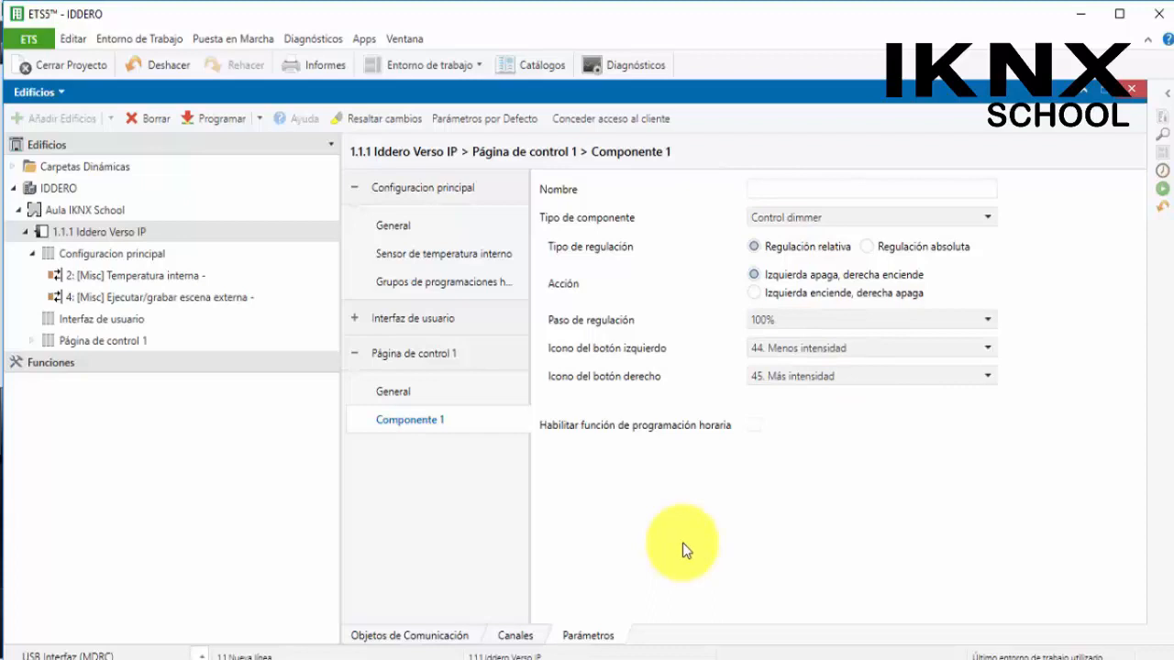
click(865, 247)
click(753, 247)
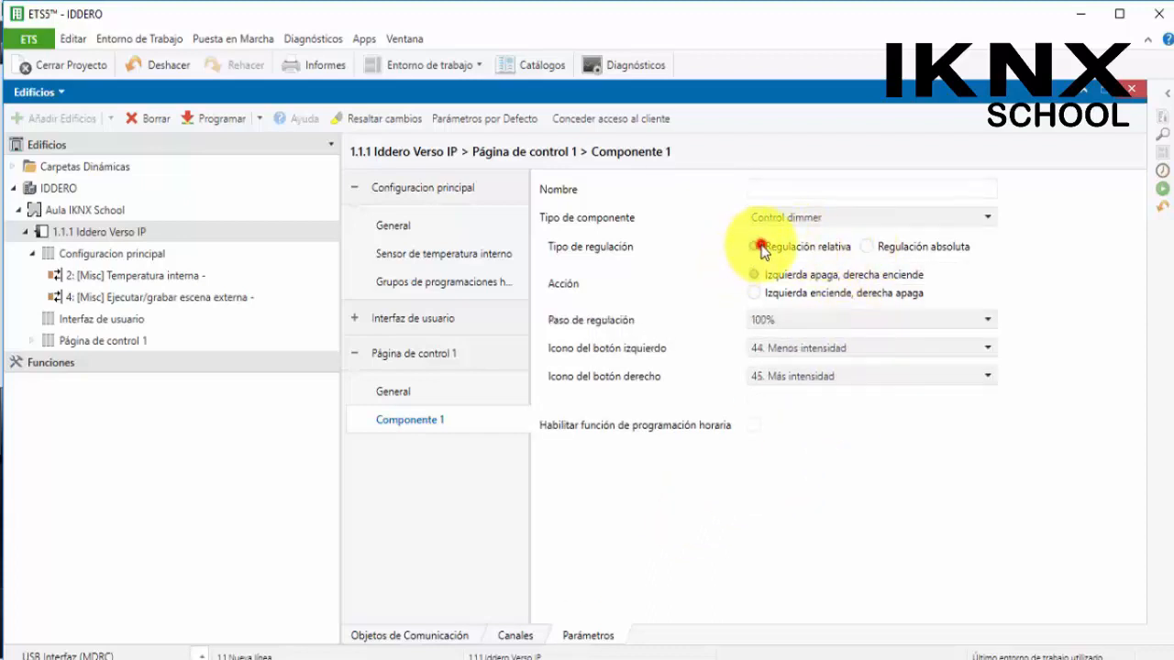
Step: Set Componente 1's component type to Control de persiana, try the actuator type Con posicionamiento absoluto, and return it to Básico
click(787, 217)
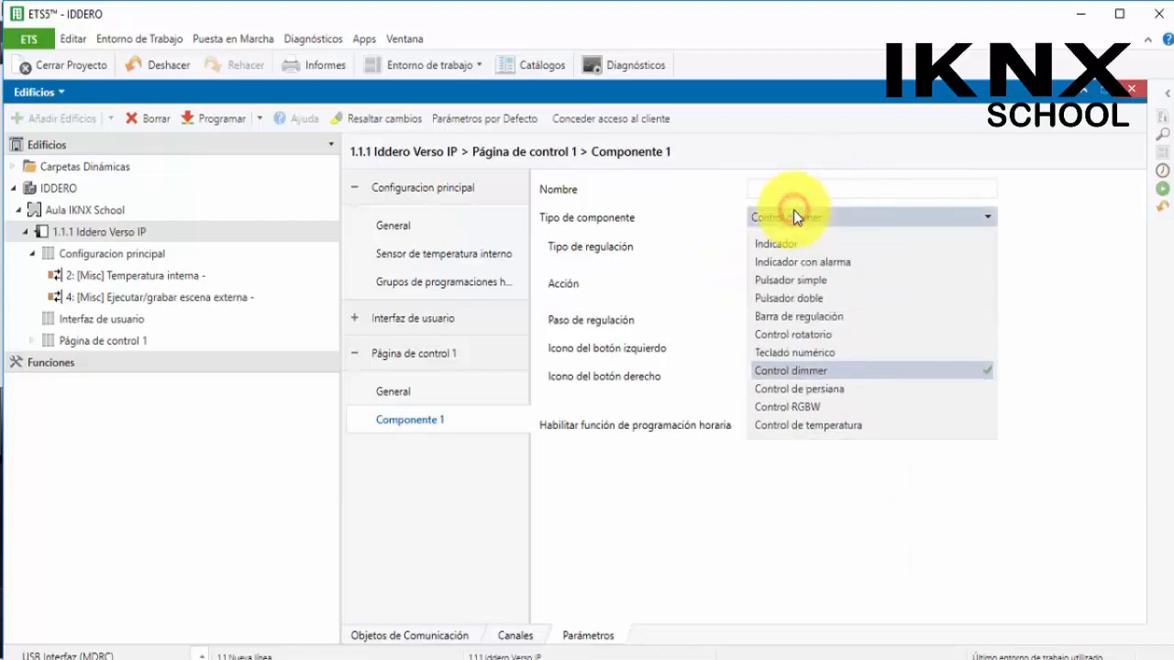
click(813, 389)
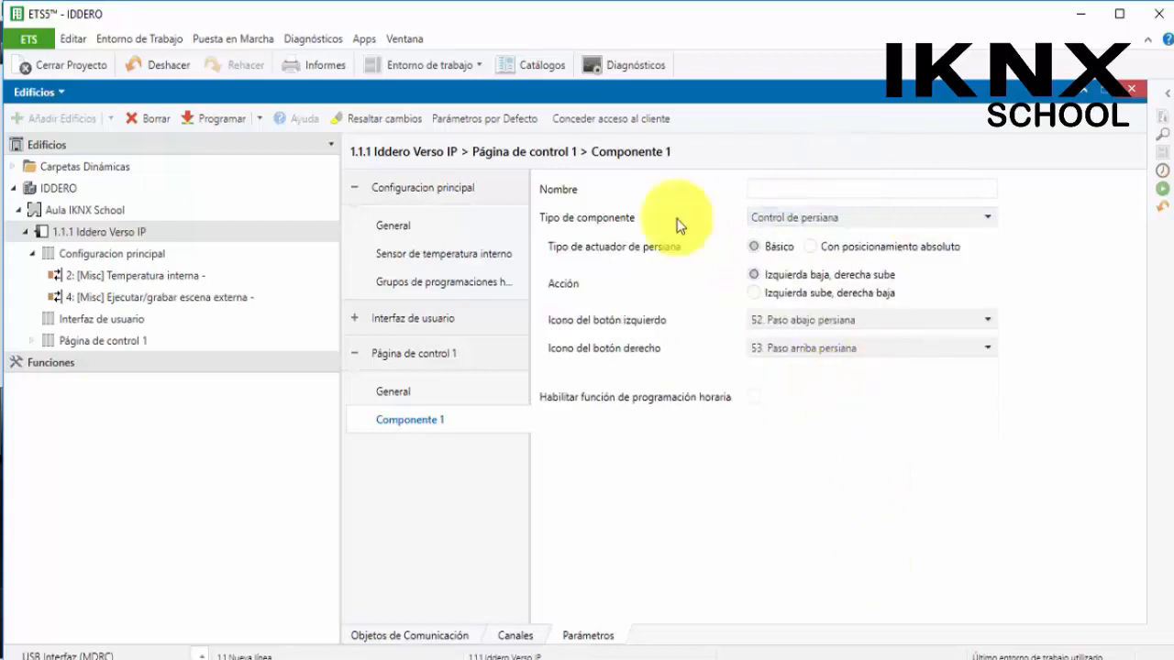
click(811, 247)
click(754, 248)
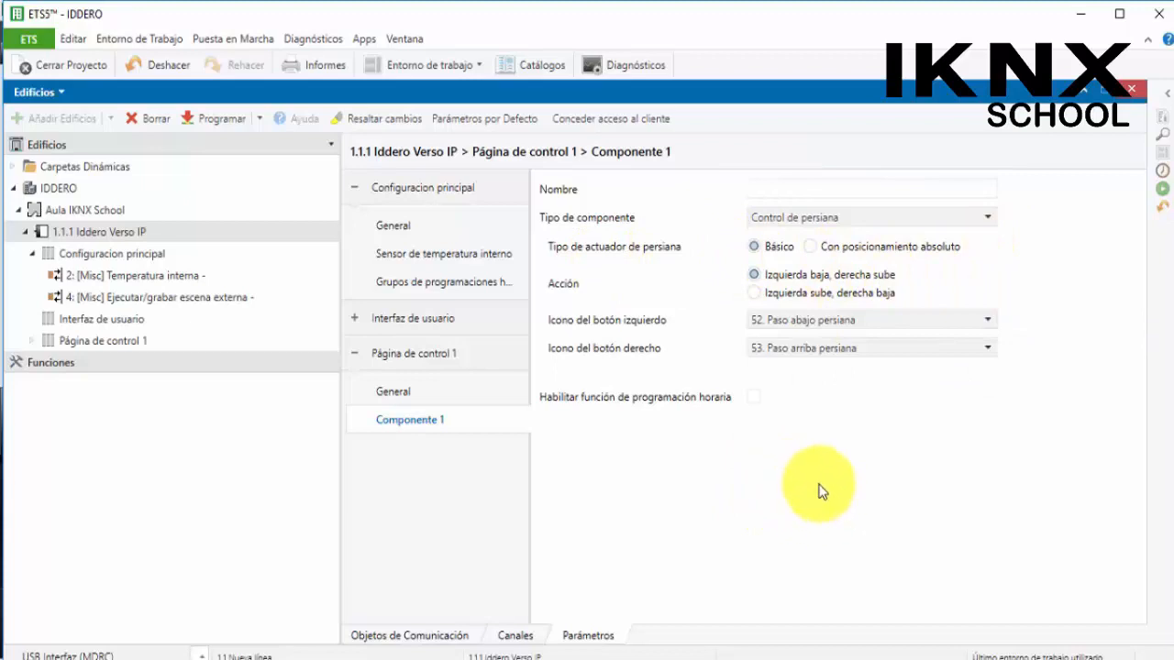
Step: Set Componente 1's component type to Control RGBW, toggle the white channel off and on, and check the communication objects of Página de control 1
click(825, 219)
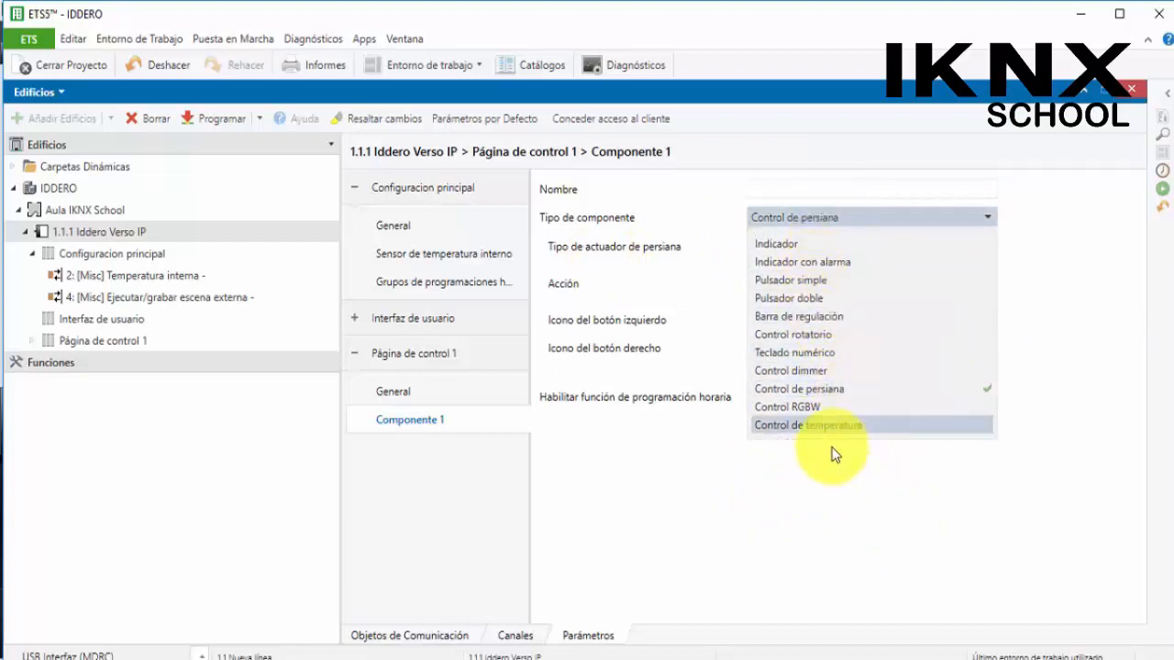
click(807, 407)
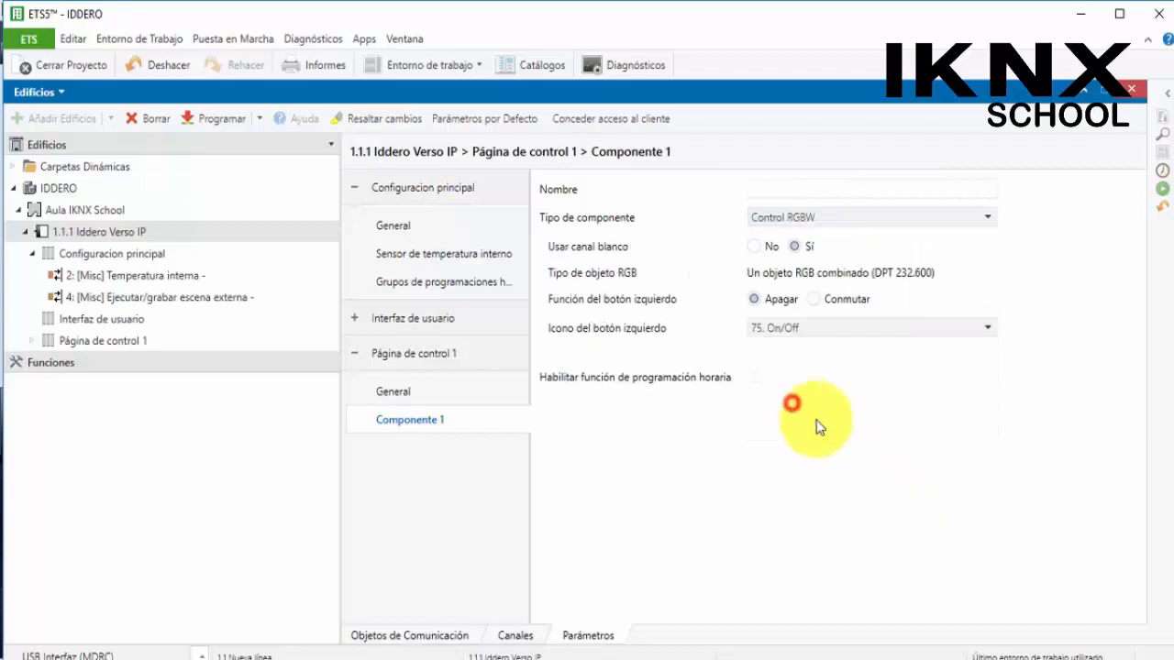
click(756, 246)
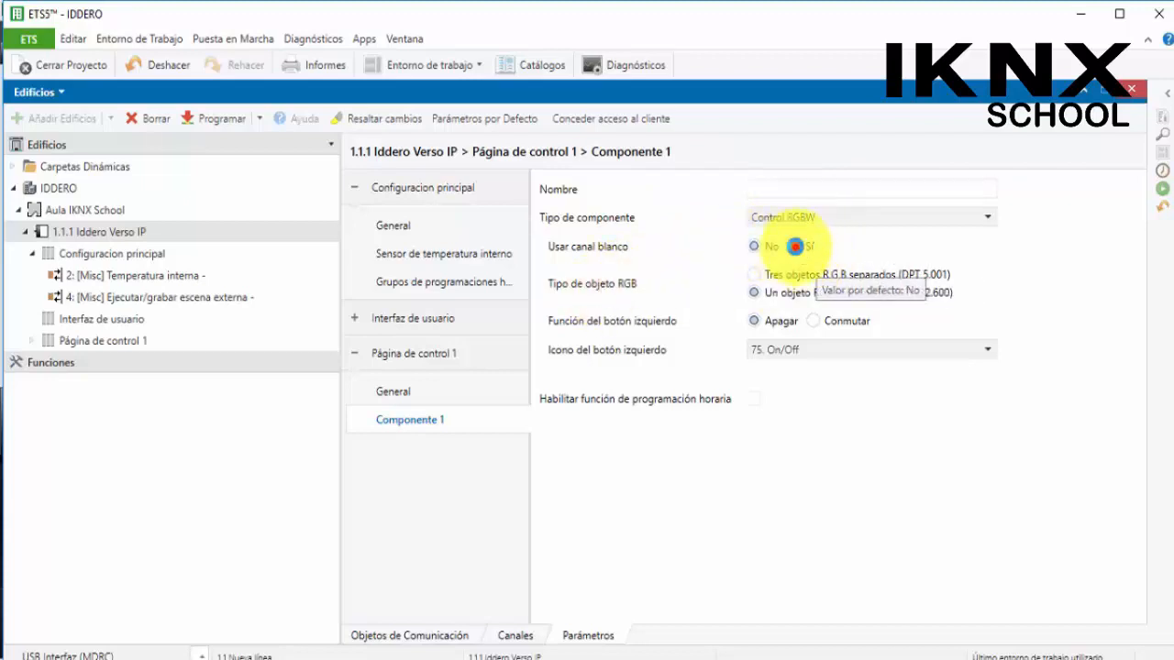
click(794, 246)
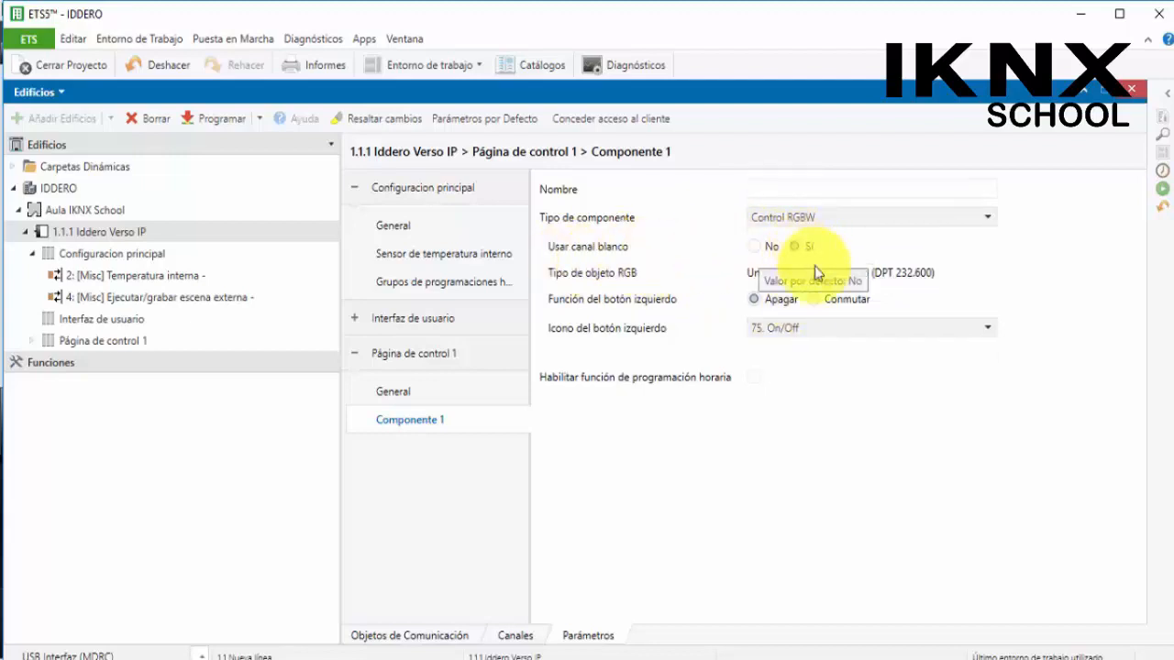
click(33, 340)
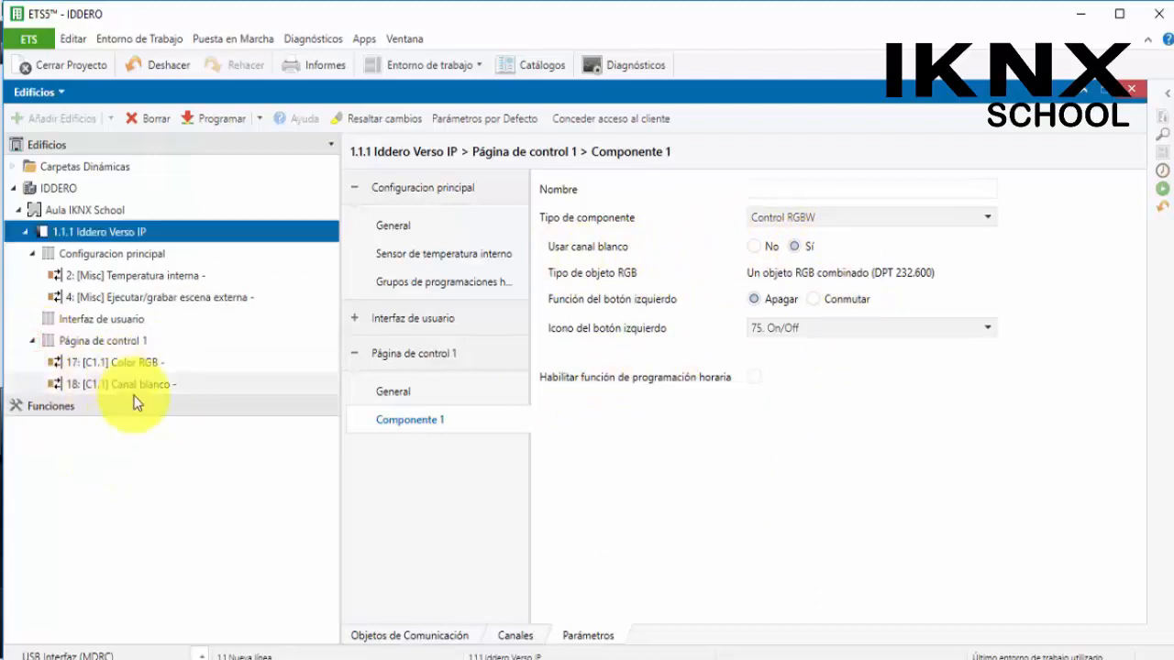
Step: Disable the white channel, compare the page's objects for separate and combined RGB, keep combined, and set the left button function to Conmutar
click(754, 247)
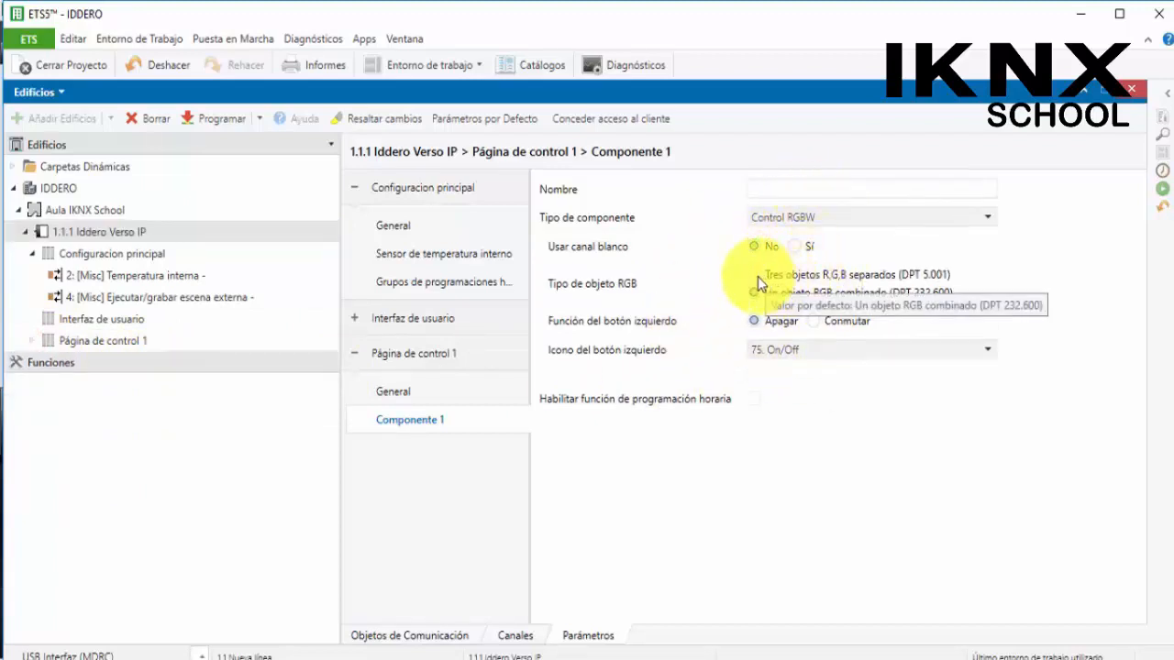
click(754, 275)
click(32, 340)
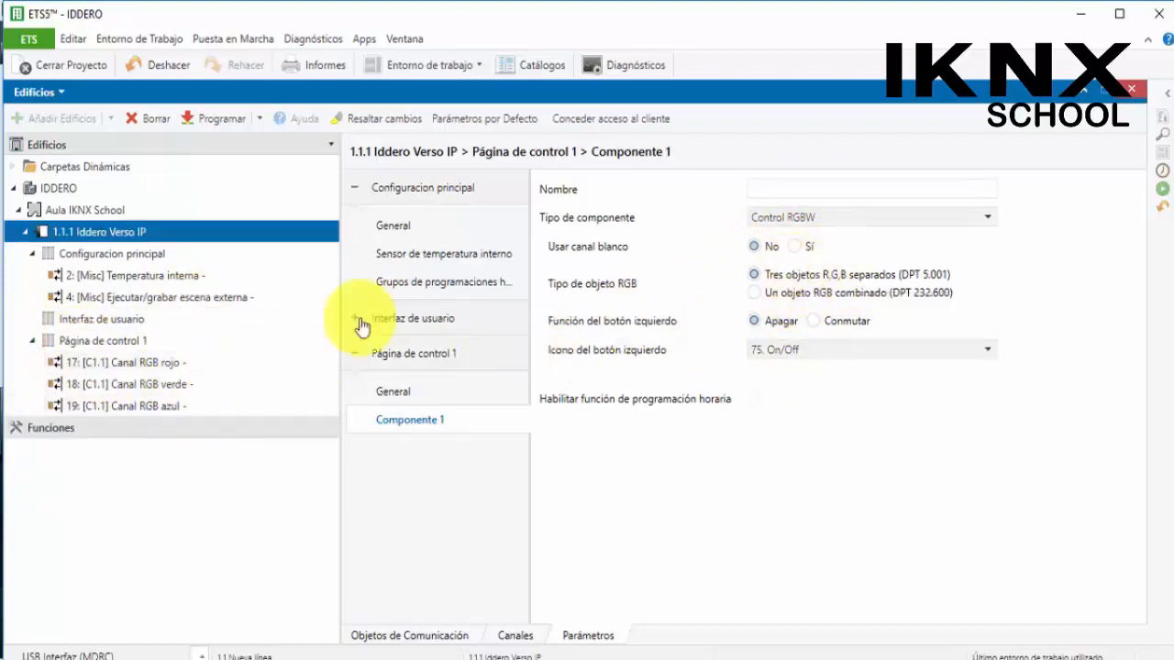
click(755, 293)
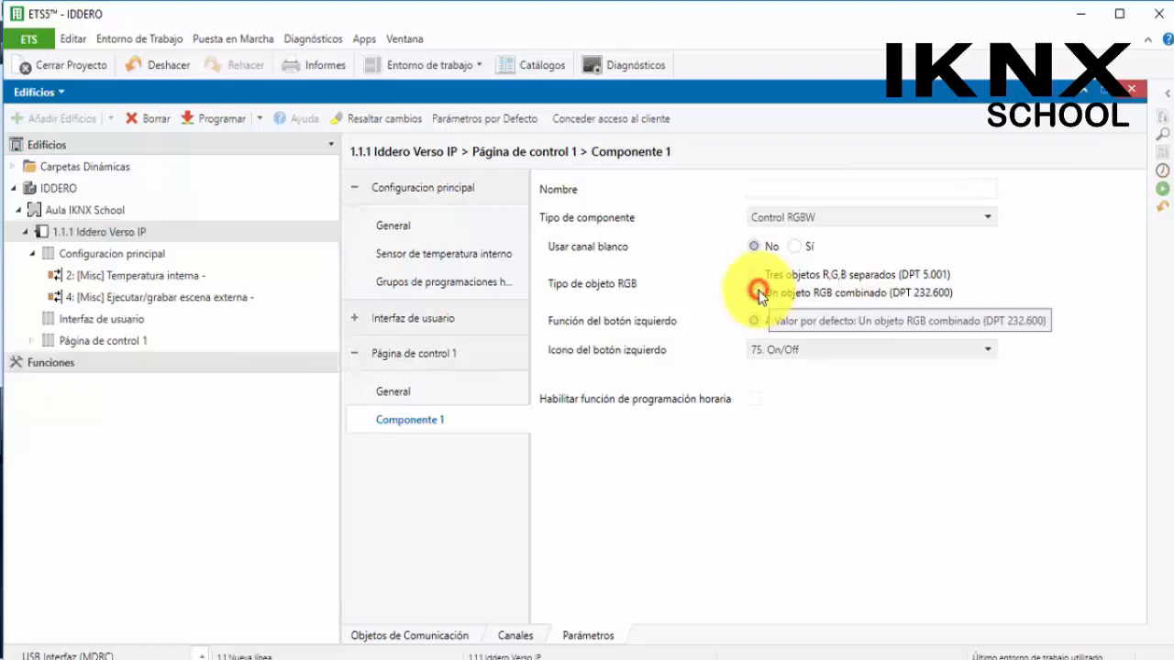
click(32, 340)
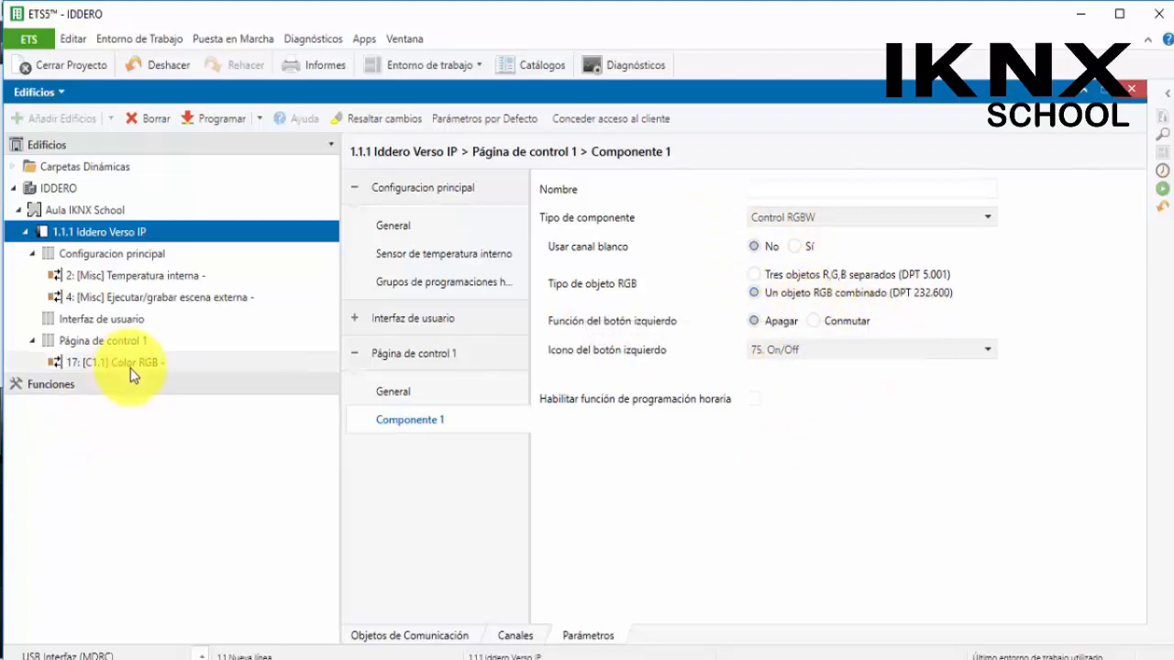
click(817, 321)
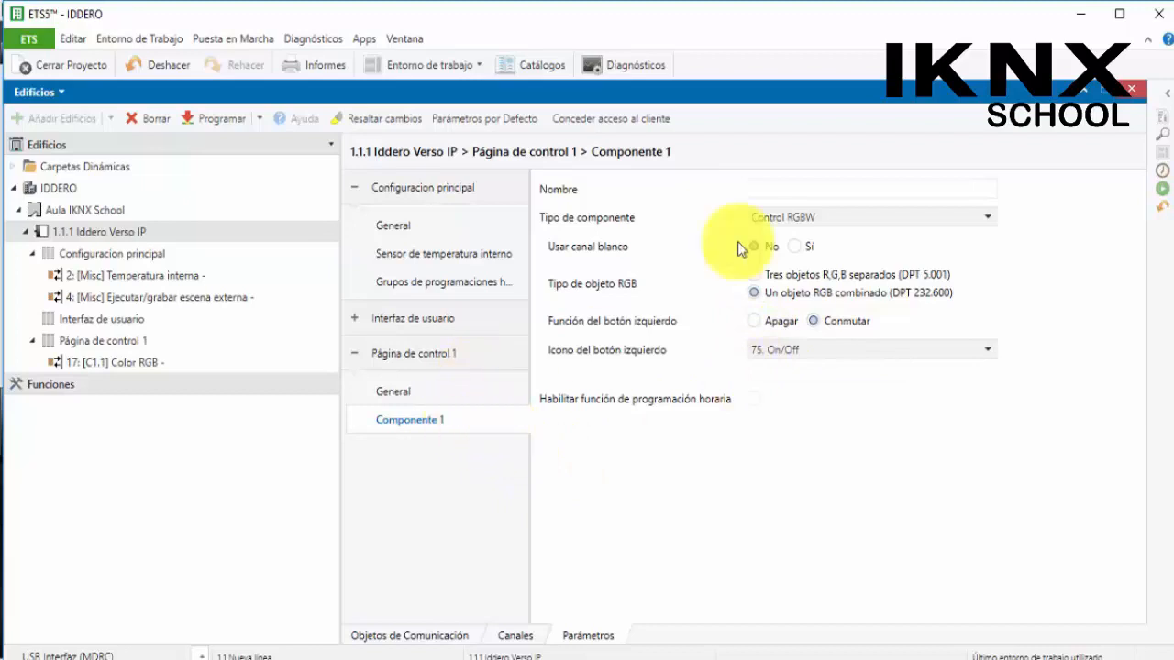
Step: Set Componente 1's component type to Control de temperatura and keep the temperature control type at Absoluto after checking its options
click(846, 218)
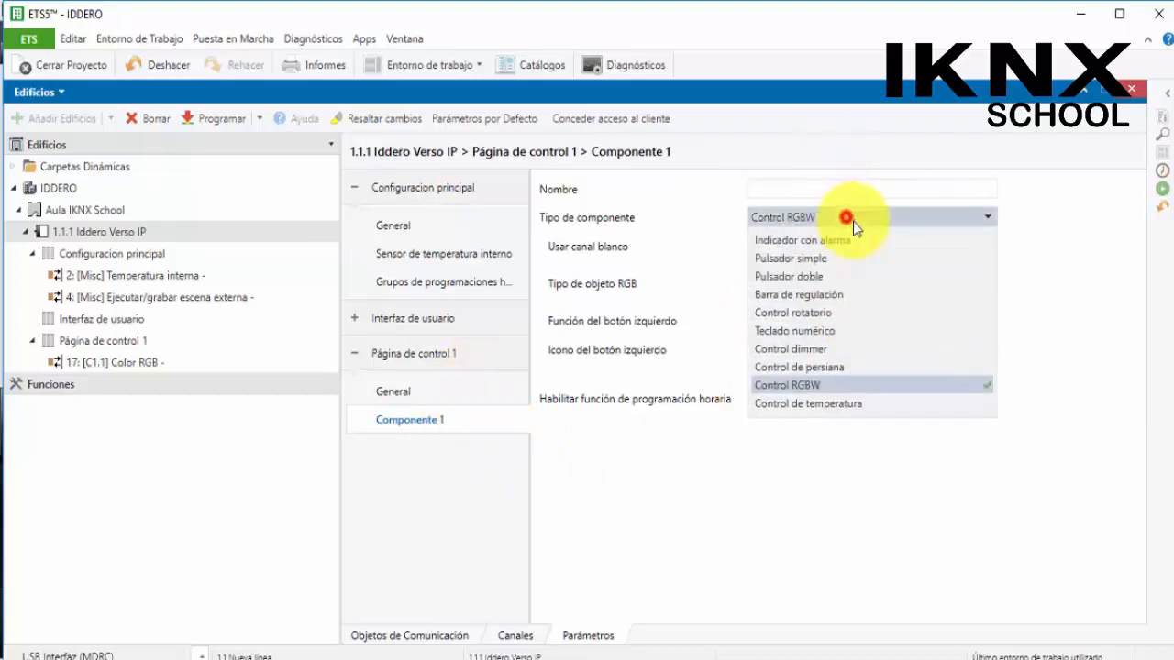
click(843, 414)
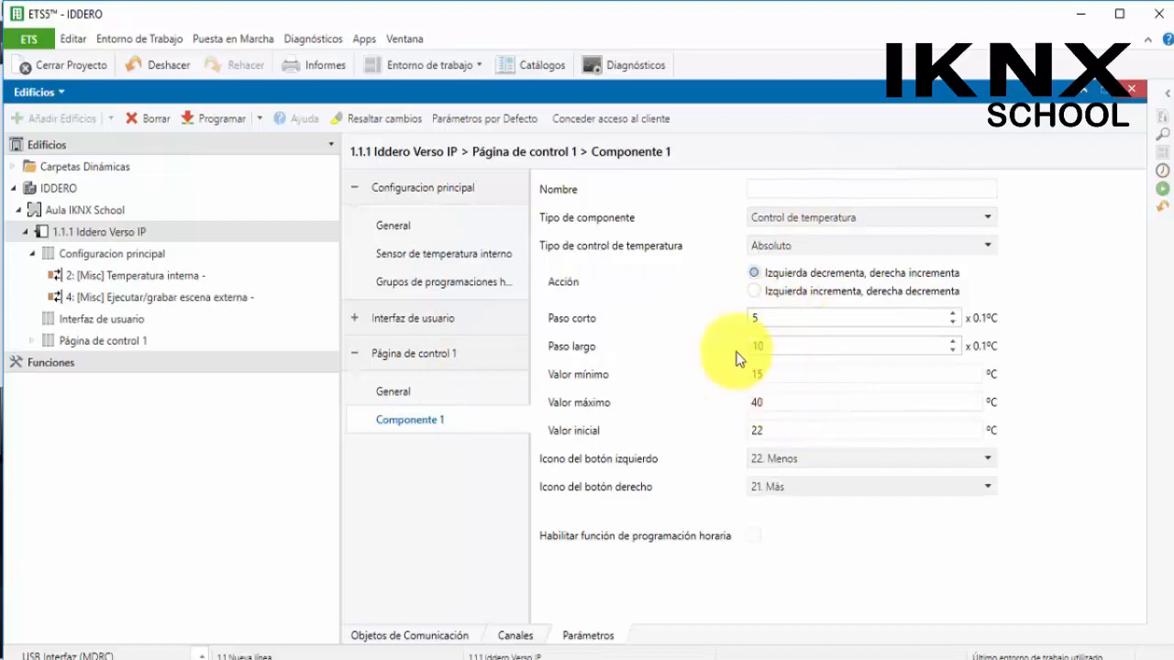
click(779, 247)
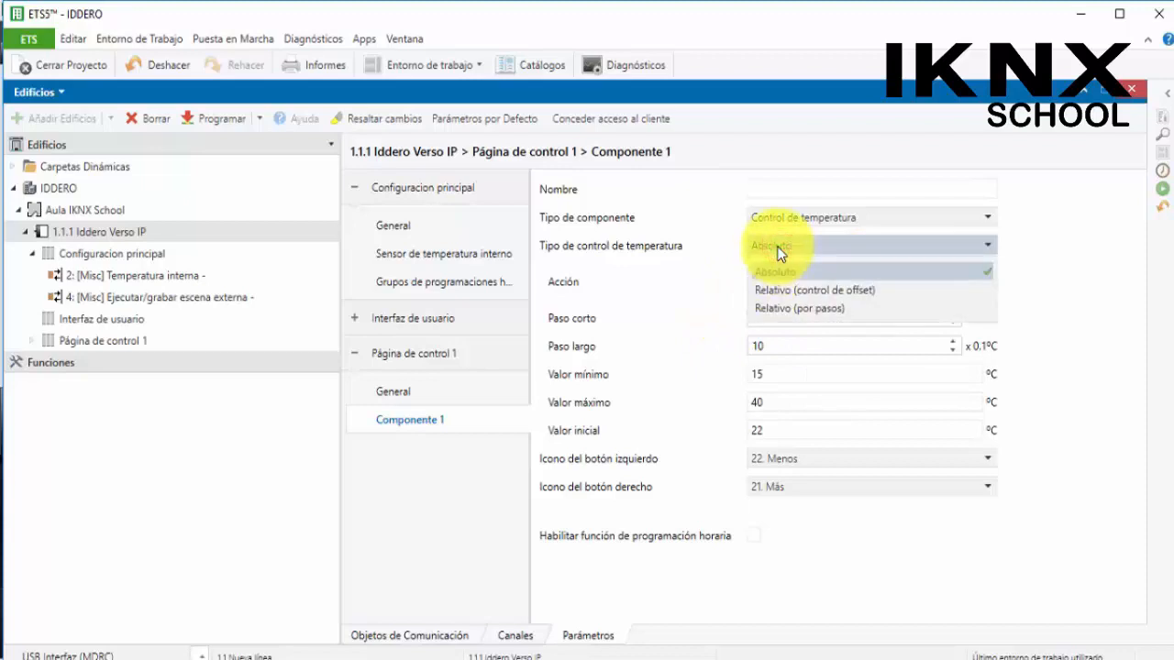
click(778, 271)
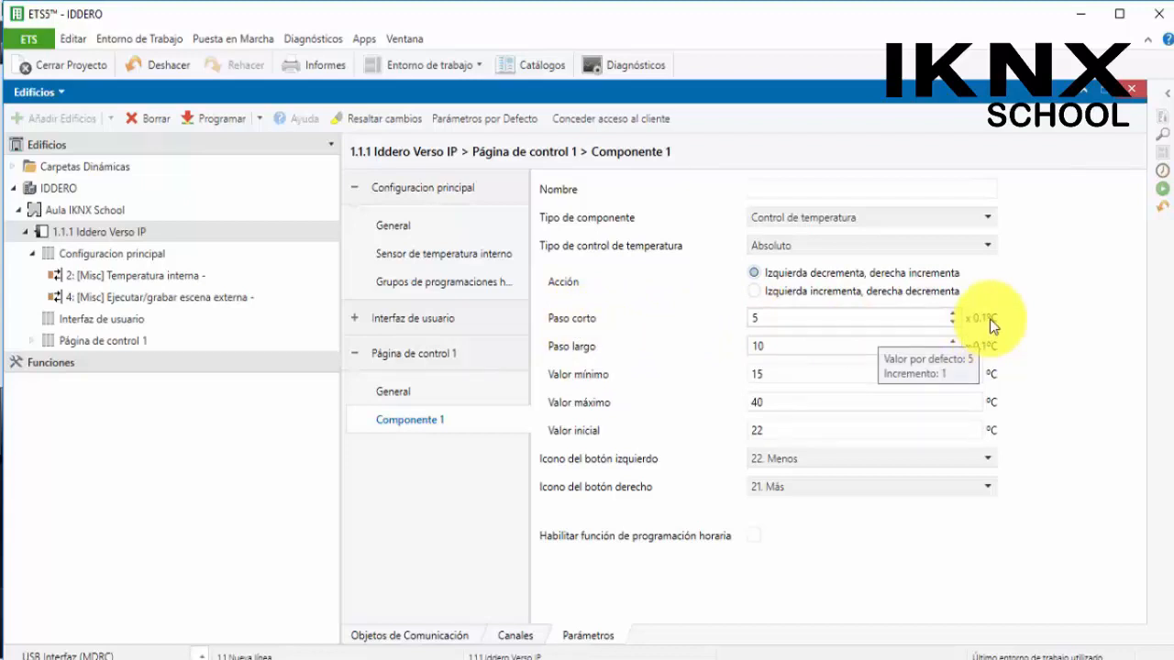
Step: Set the temperature control's Paso corto to 10 and Paso largo to 20 (x 0.1 ºC), and review the component types without changing the selection
click(778, 318)
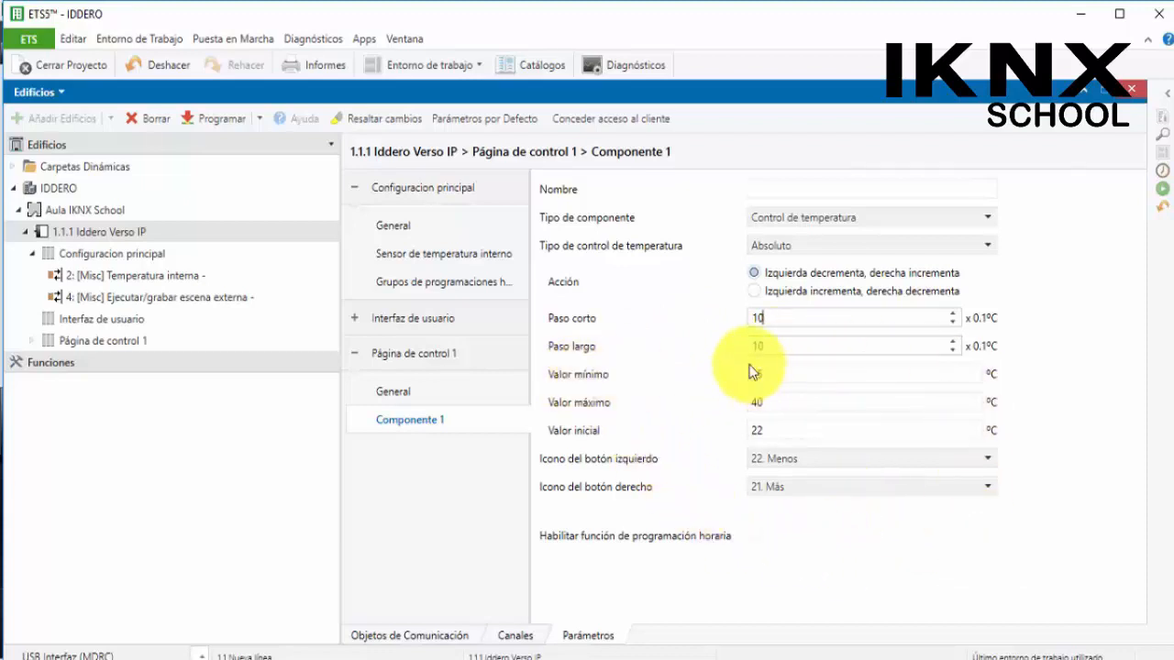
text(5)
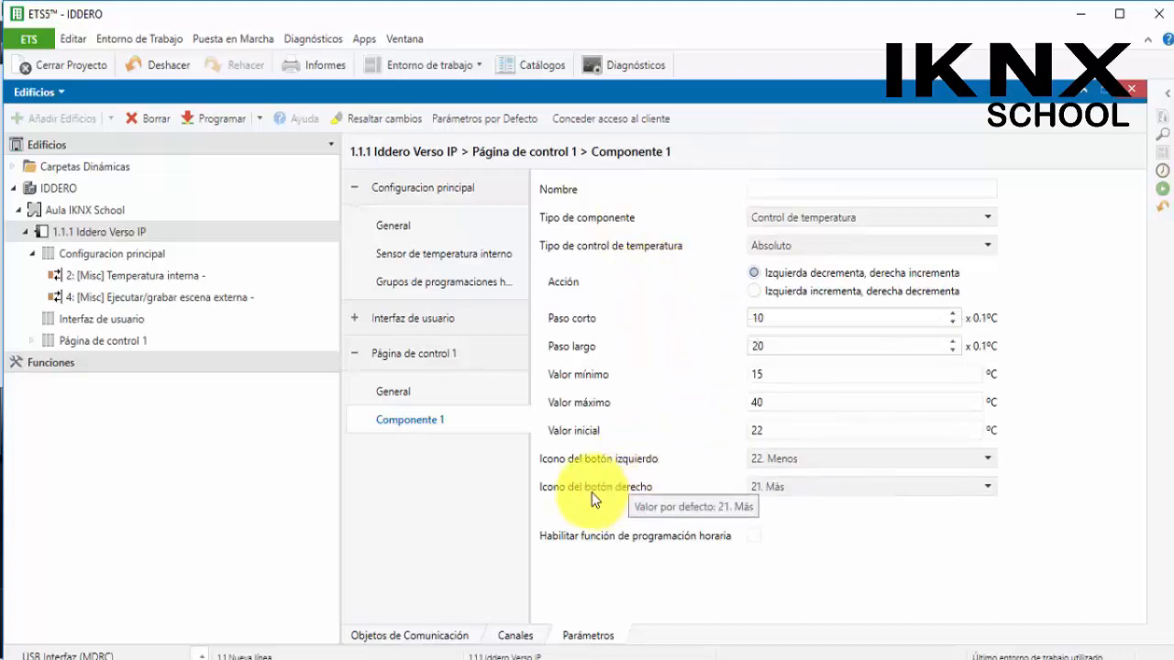
click(798, 218)
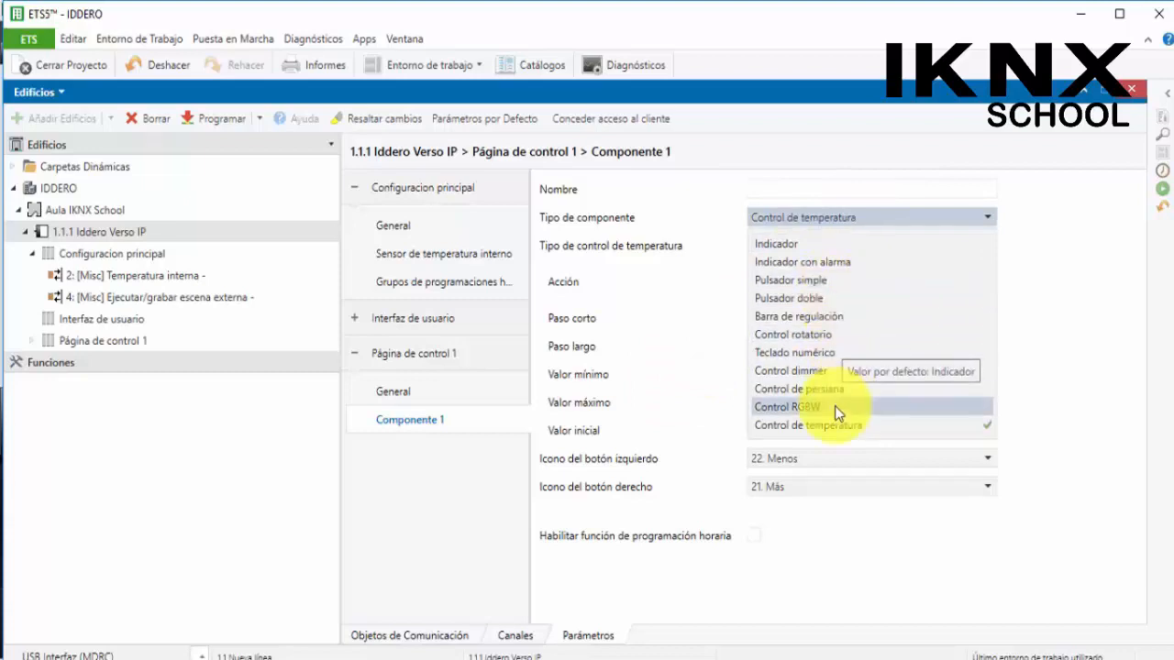
click(633, 385)
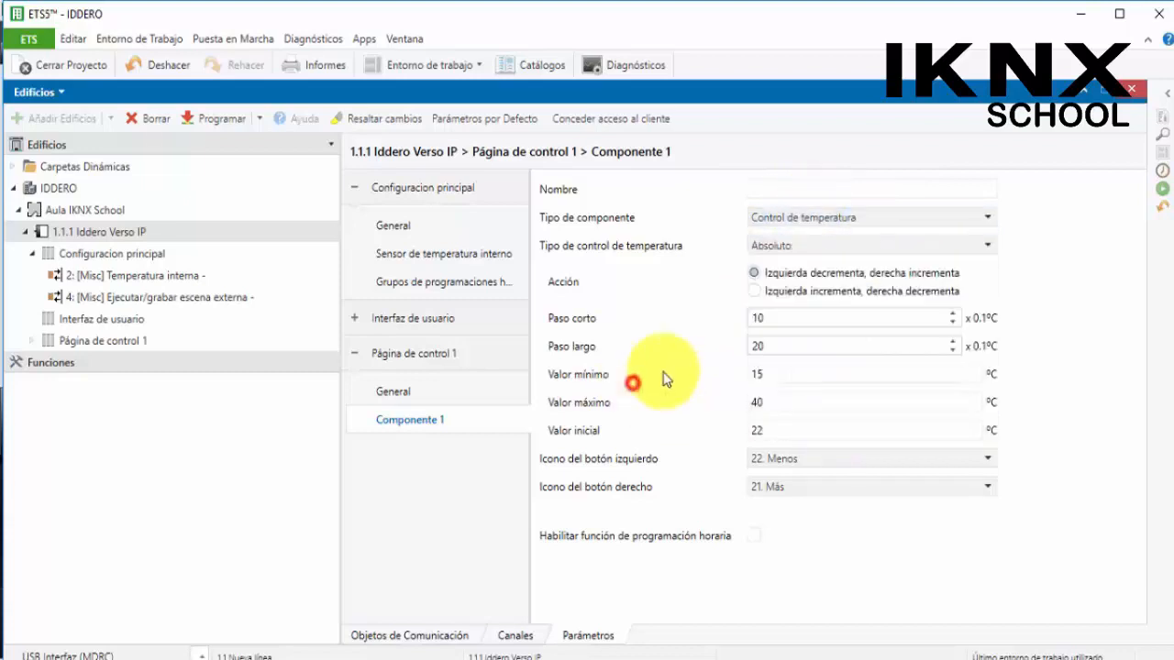